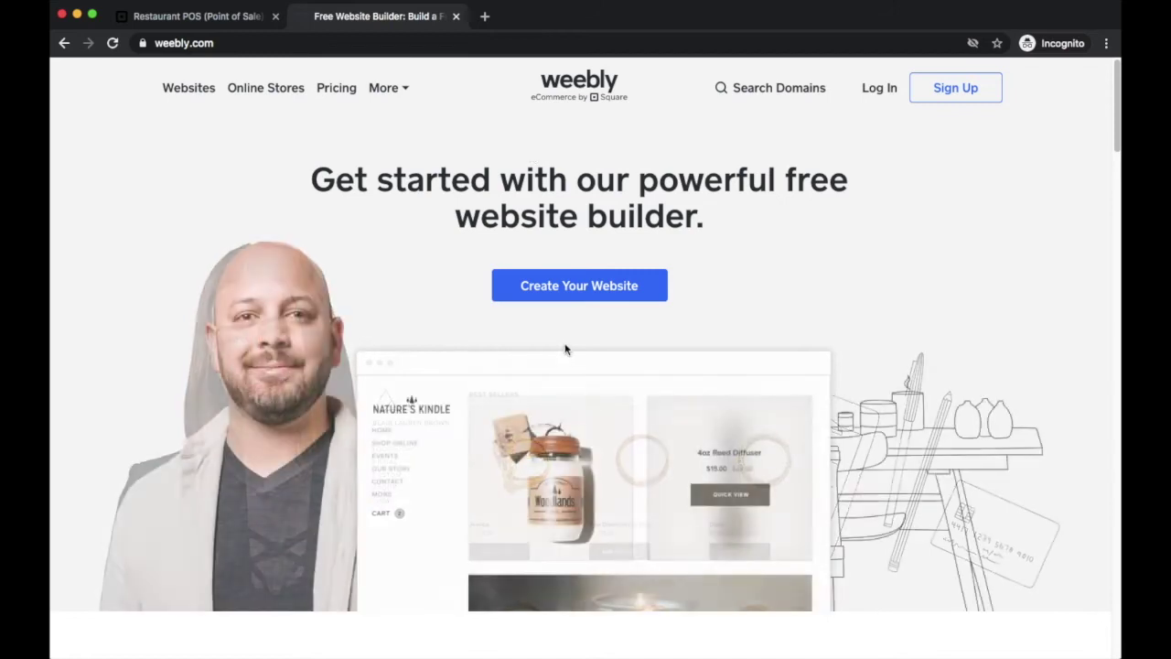
Start creating a website and submit the sign-up form with the account holder's name, email, account password and accepted terms
left_click(597, 290)
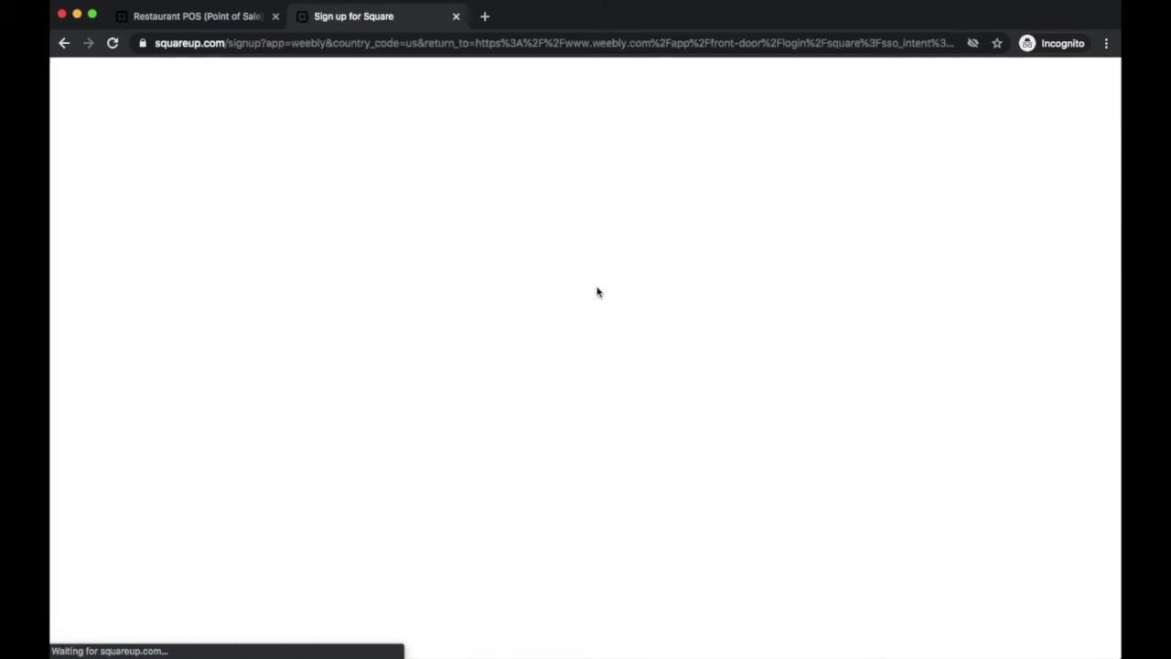
left_click(551, 281)
key("Down")
key("Return")
key("BackSpace")
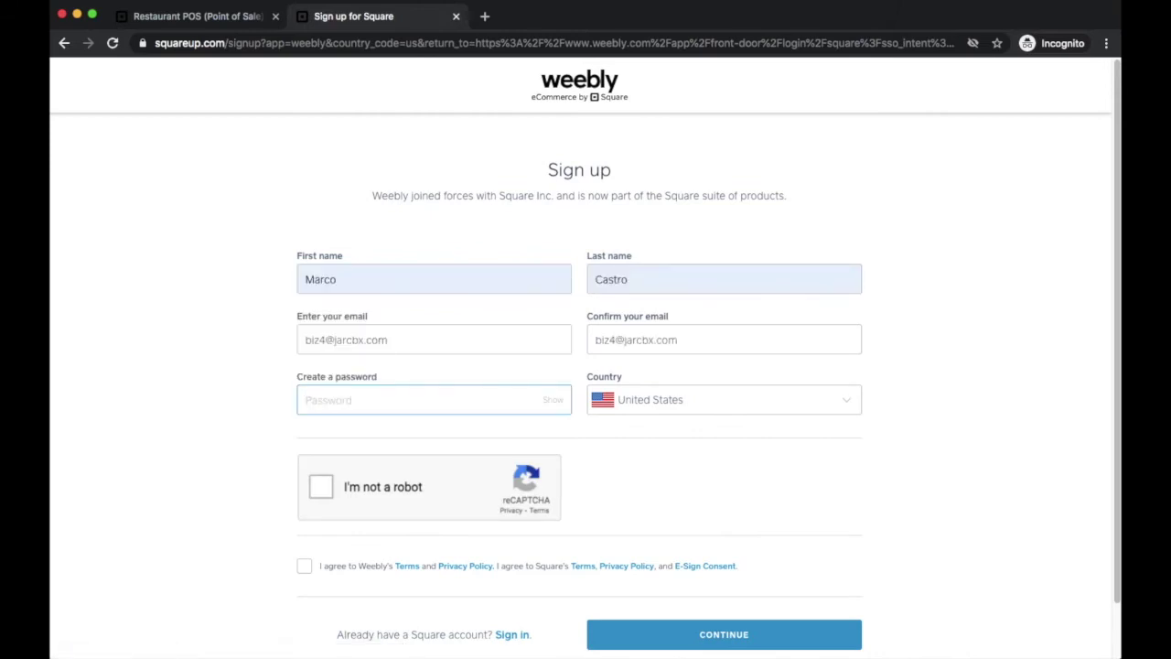
type("a")
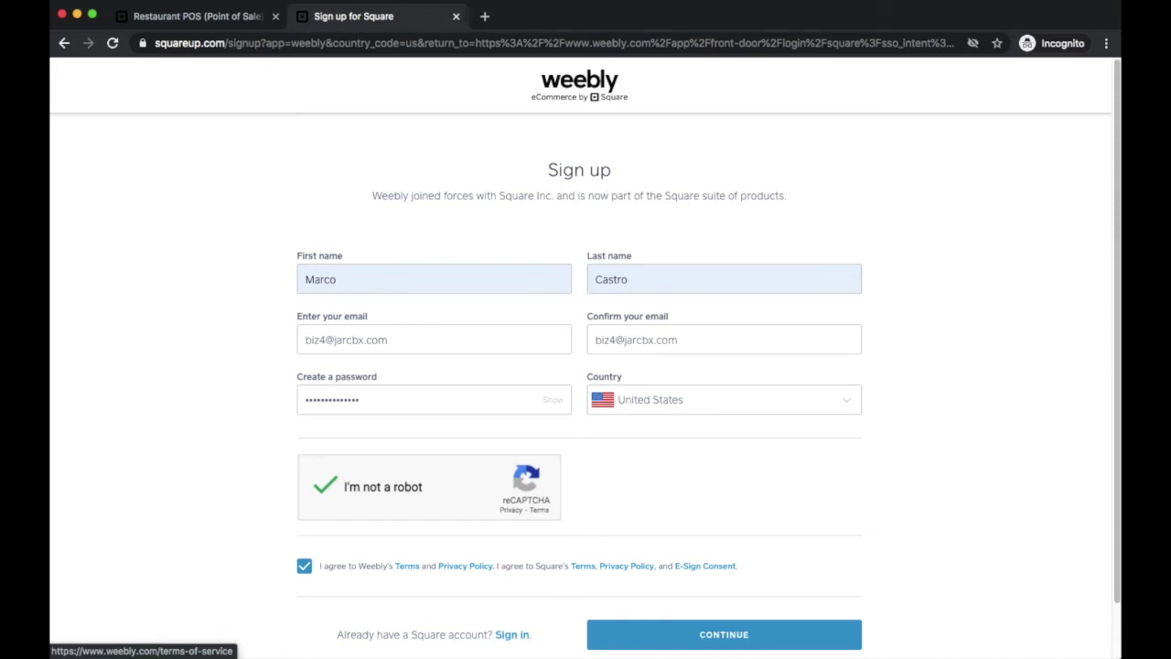
left_click(745, 638)
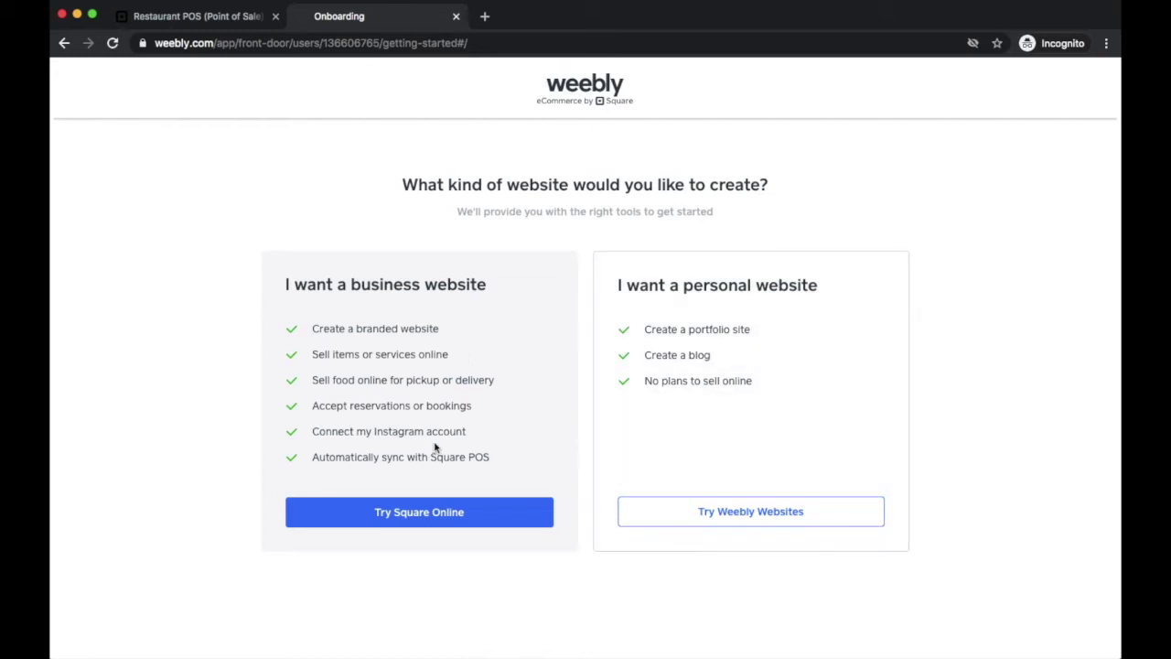
Choose the business website with Square Online and submit Marco's Burritos as the business name
left_click(418, 518)
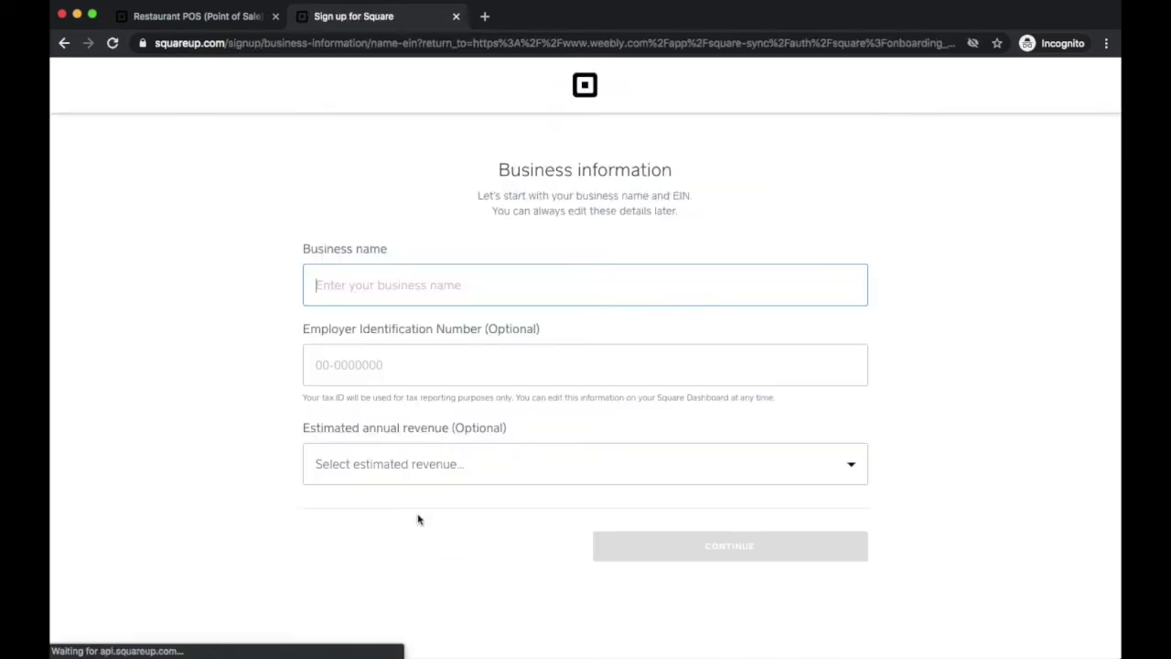
left_click(469, 289)
left_click(350, 434)
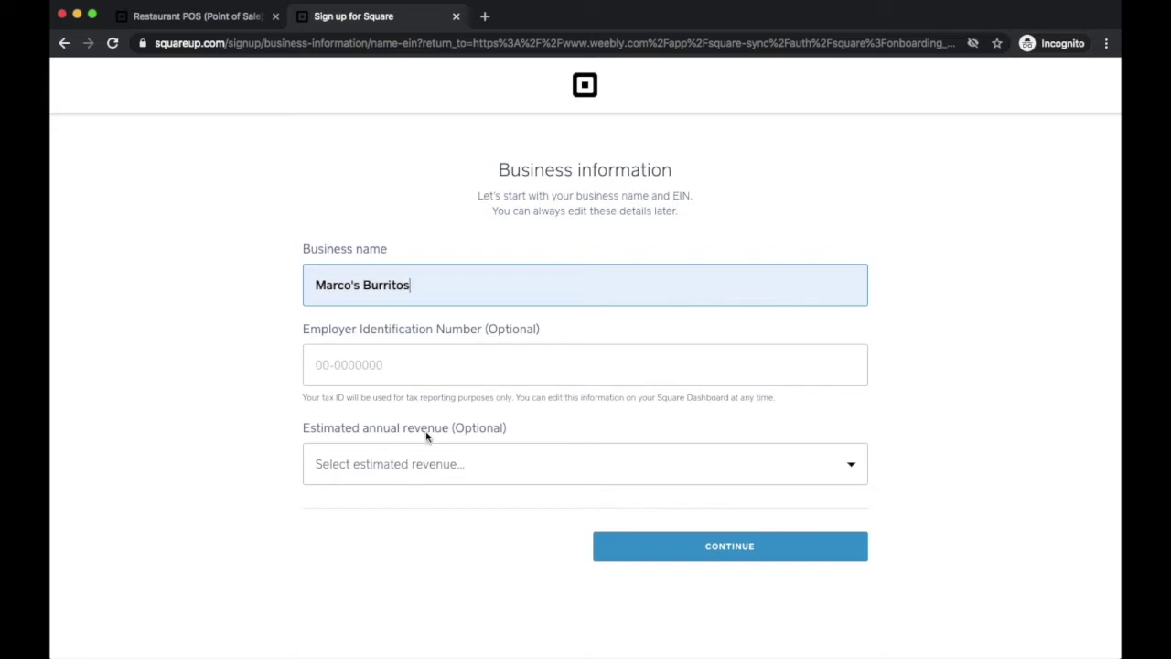
left_click(680, 557)
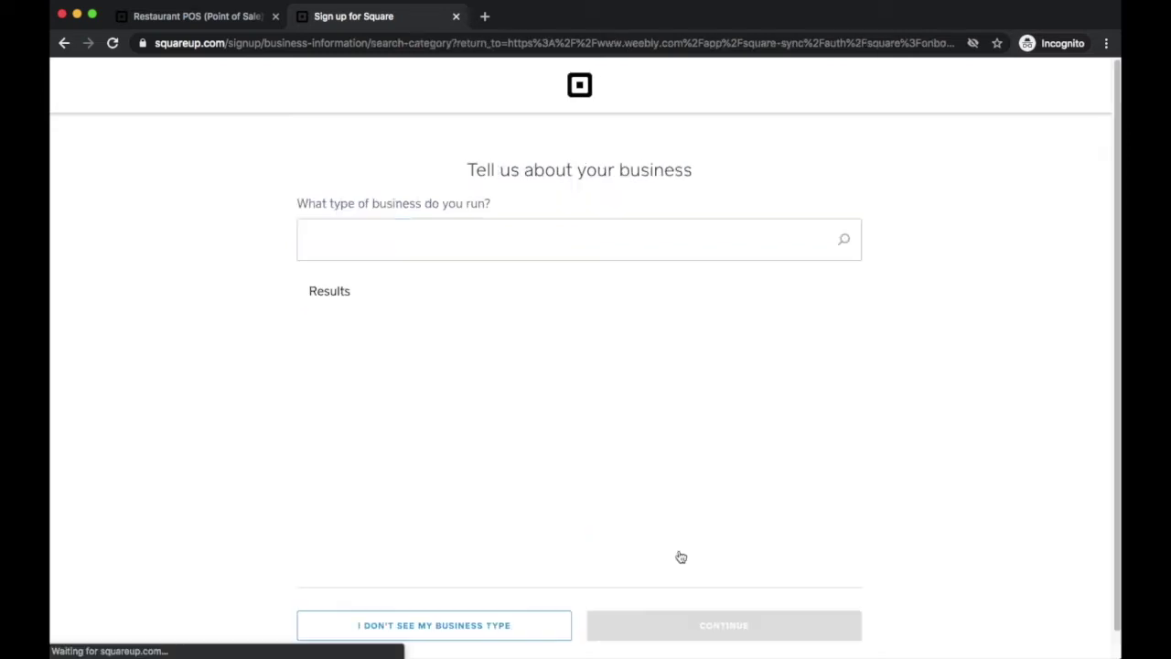
Set the business type to Table Service Restaurant and complete the remaining business details
left_click(452, 251)
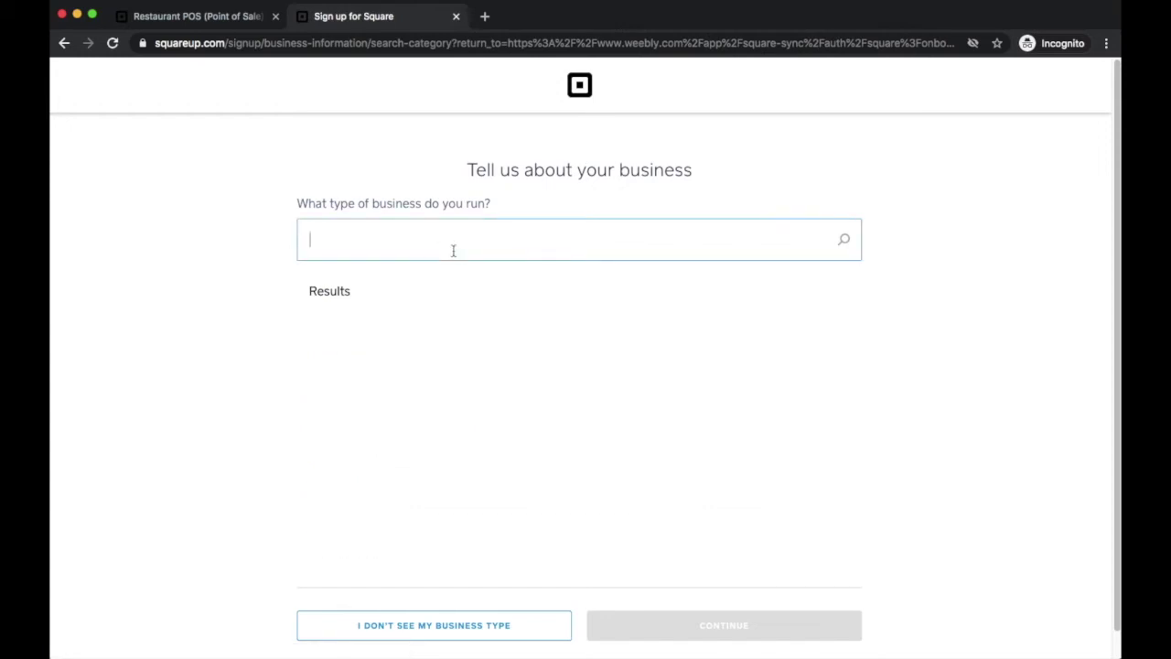
type("Restu")
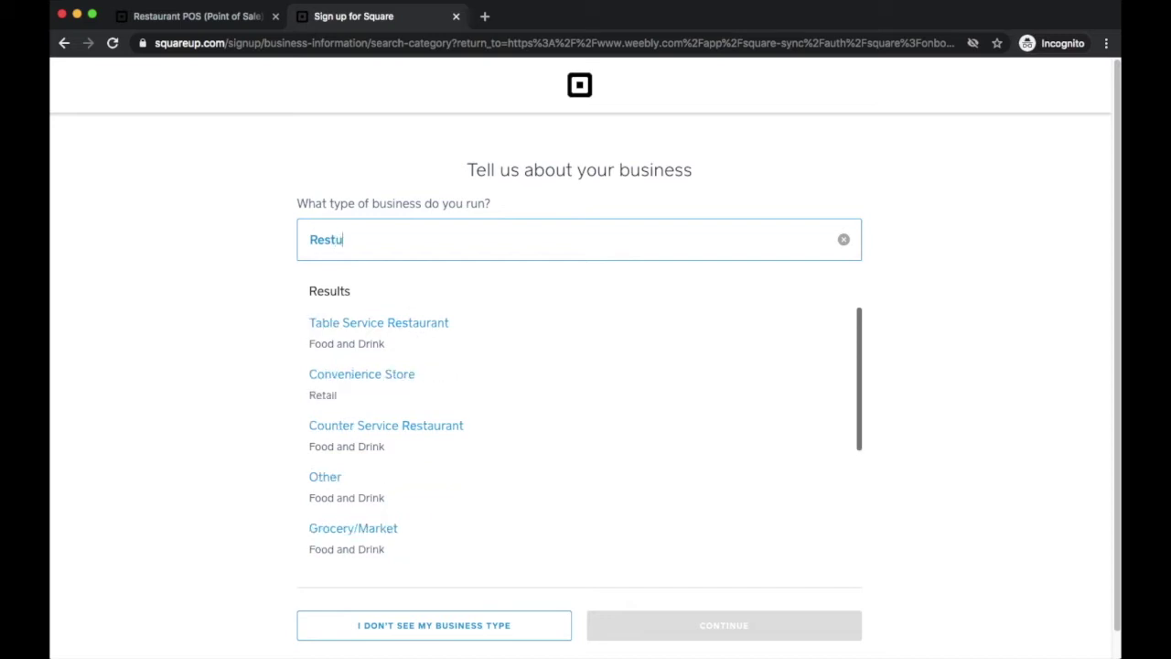
left_click(458, 348)
left_click(713, 325)
type("50")
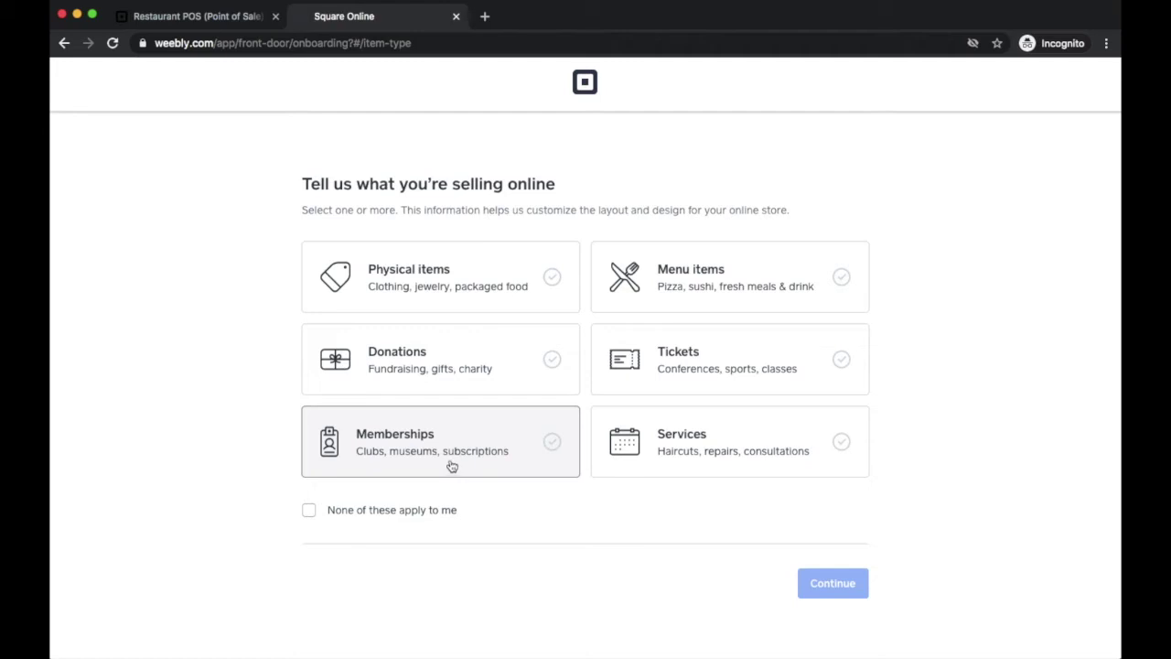
Select menu items as what the business sells online and continue to order fulfilment
left_click(792, 275)
double_click(433, 269)
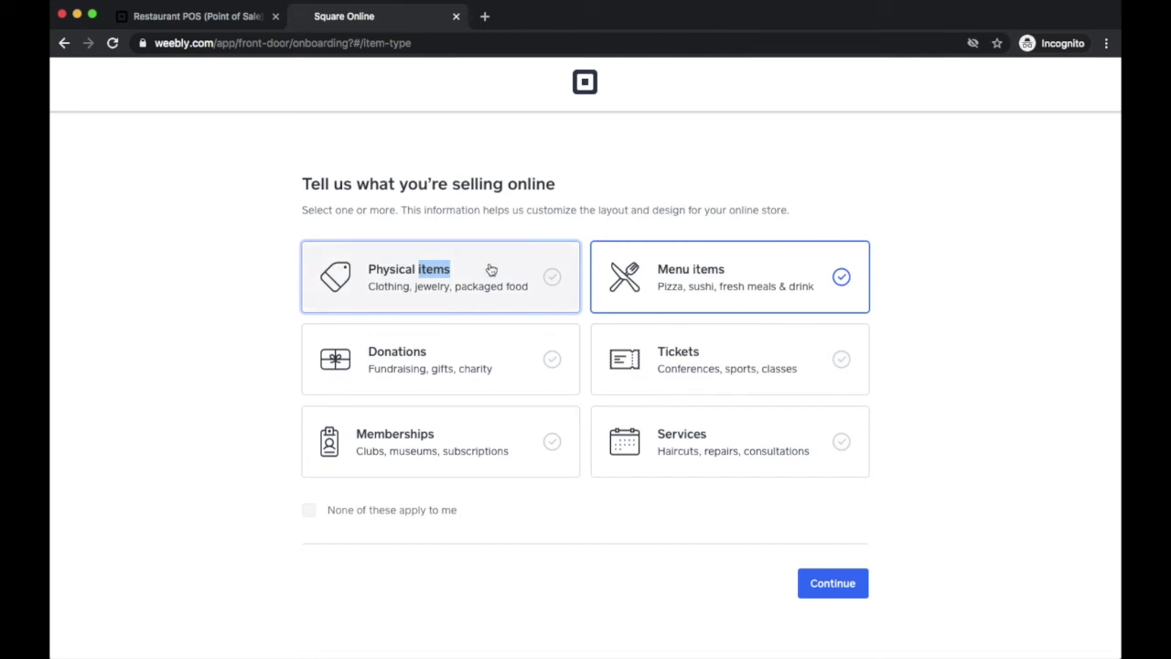
left_click(814, 580)
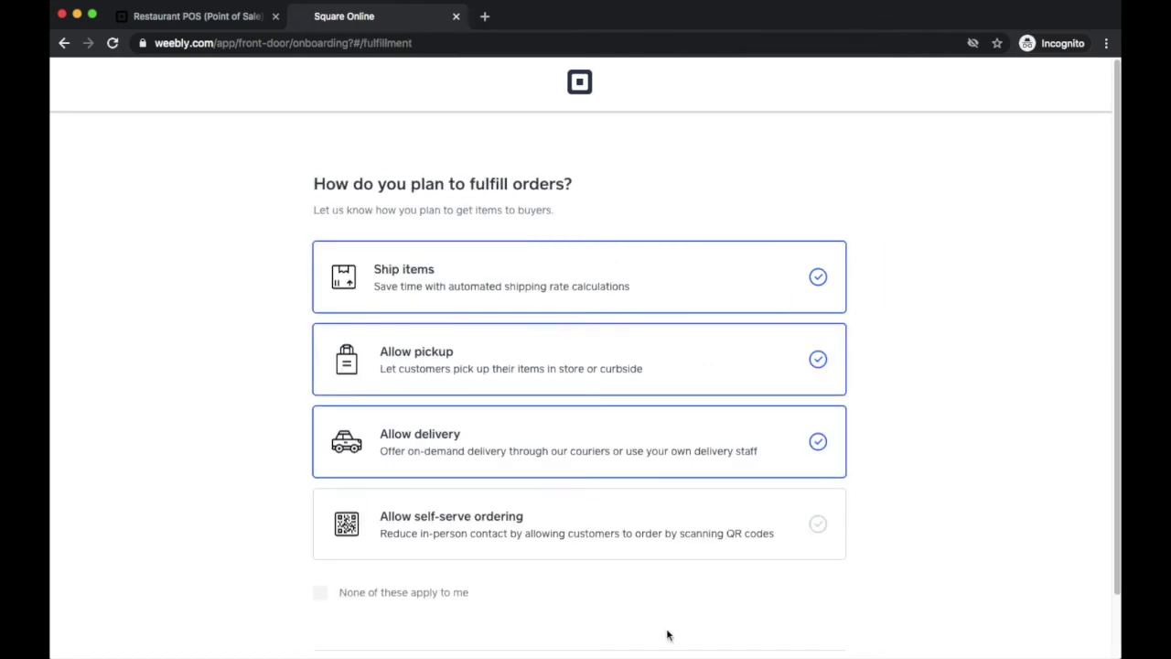
Add self-serve ordering to the fulfilment options alongside shipping, pickup and delivery, and continue
scroll(680, 617, "down", 2)
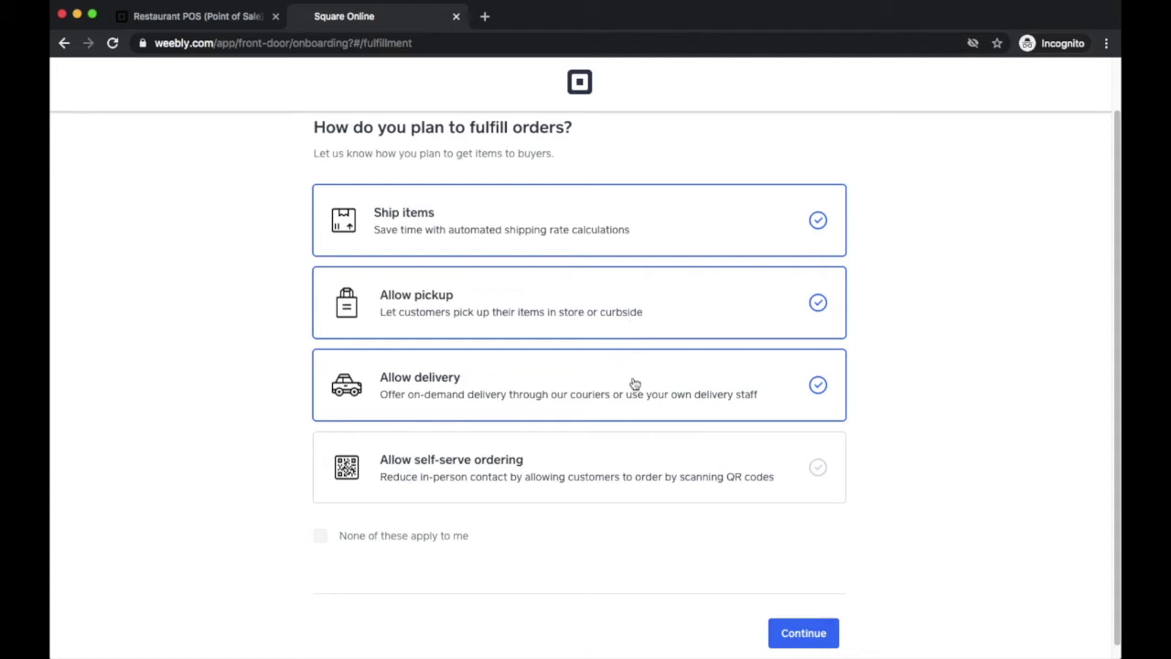
left_click(634, 463)
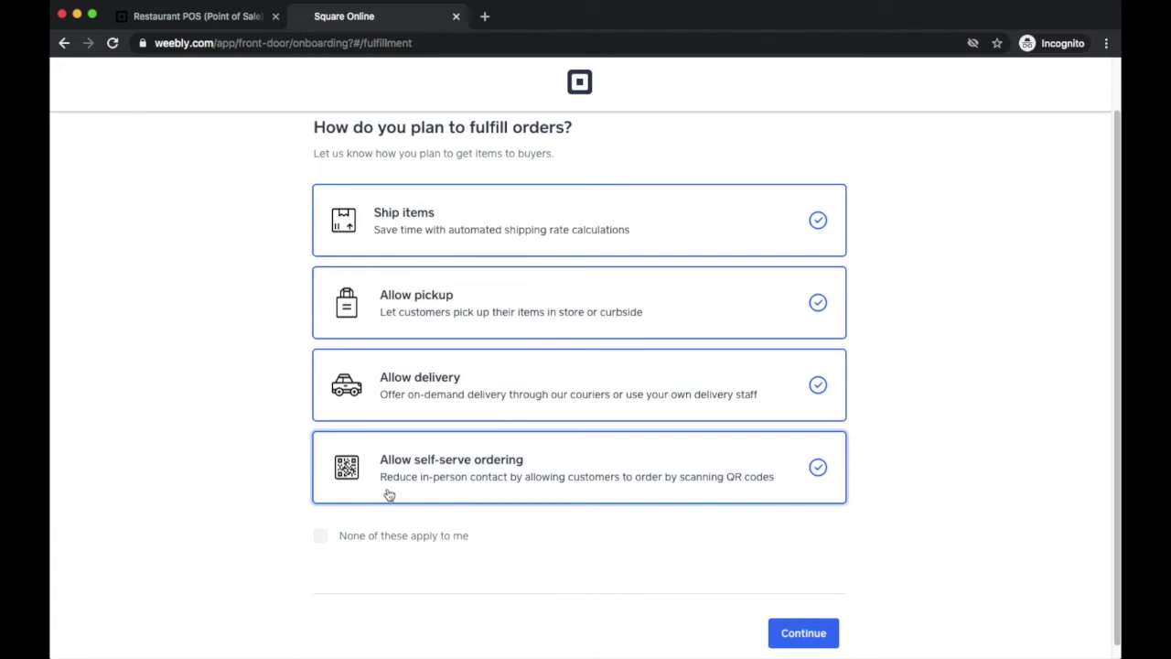
left_click(796, 631)
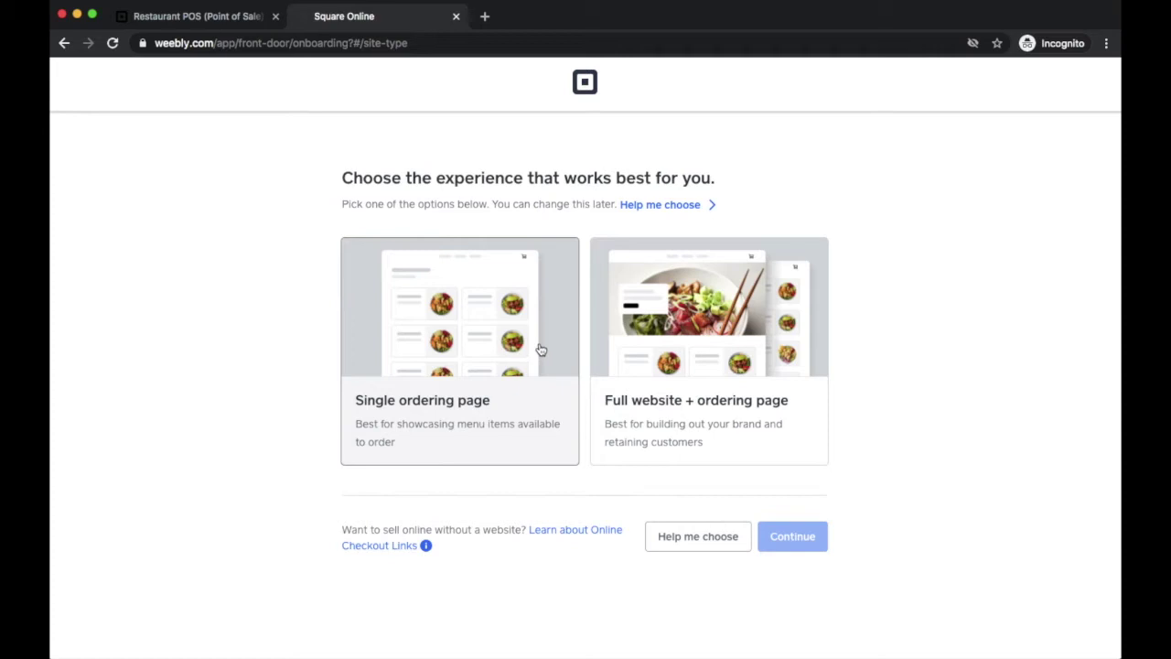
Choose the Full website + ordering page experience and start designing the website from the setup guides
left_click(769, 349)
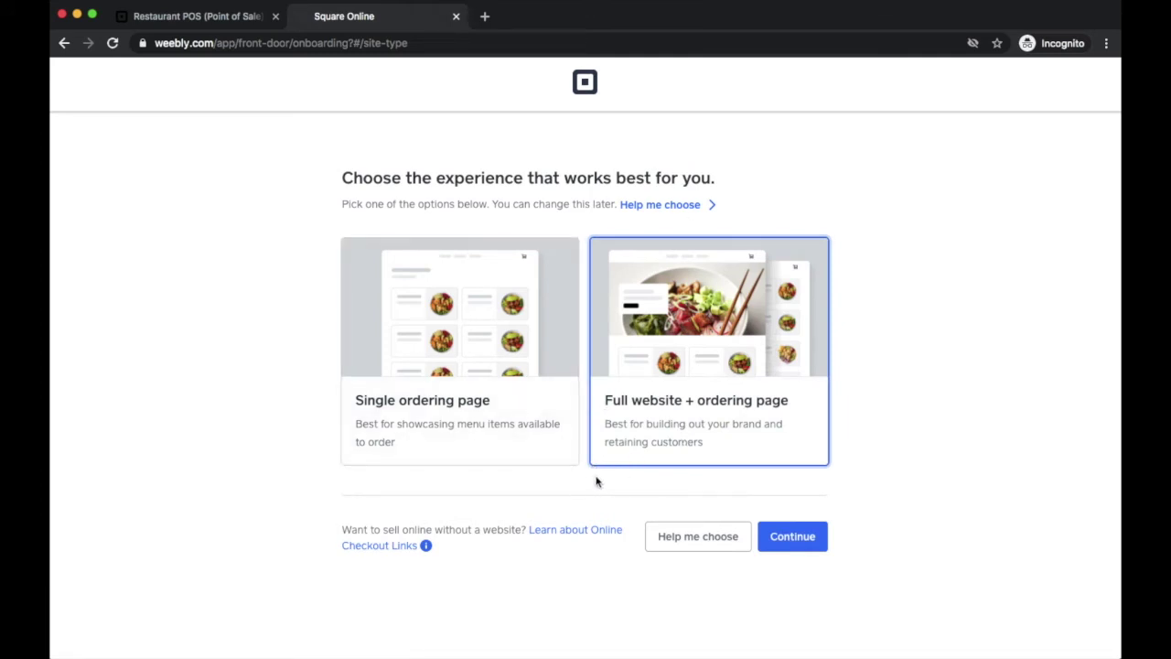
left_click(798, 543)
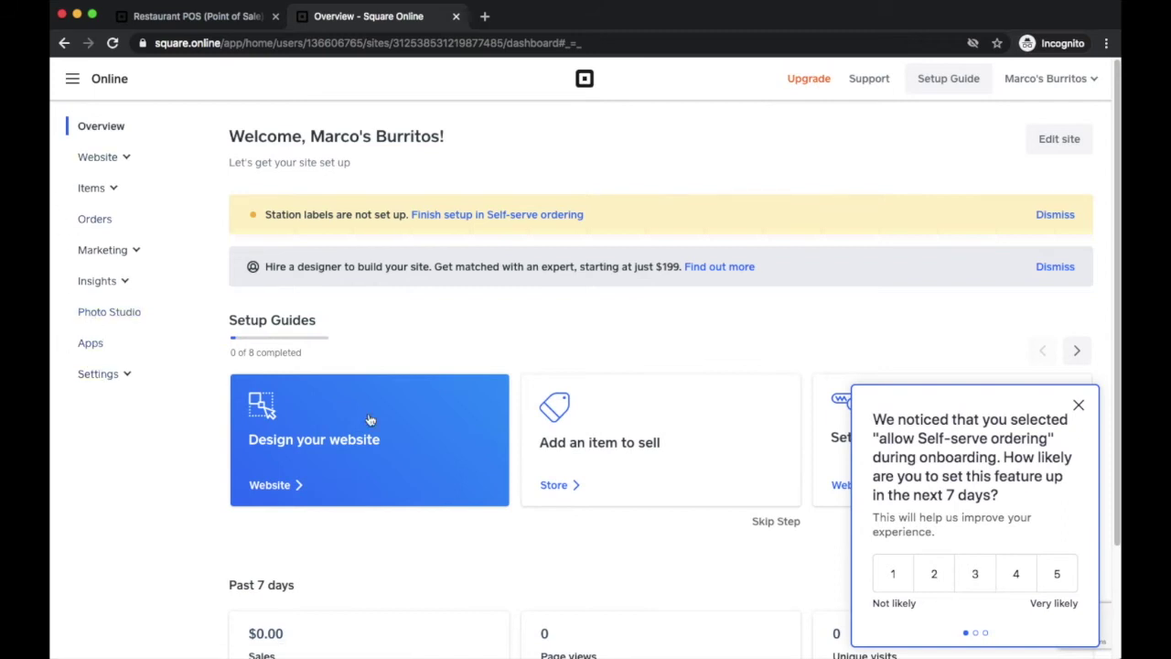
scroll(375, 416, "down", 1)
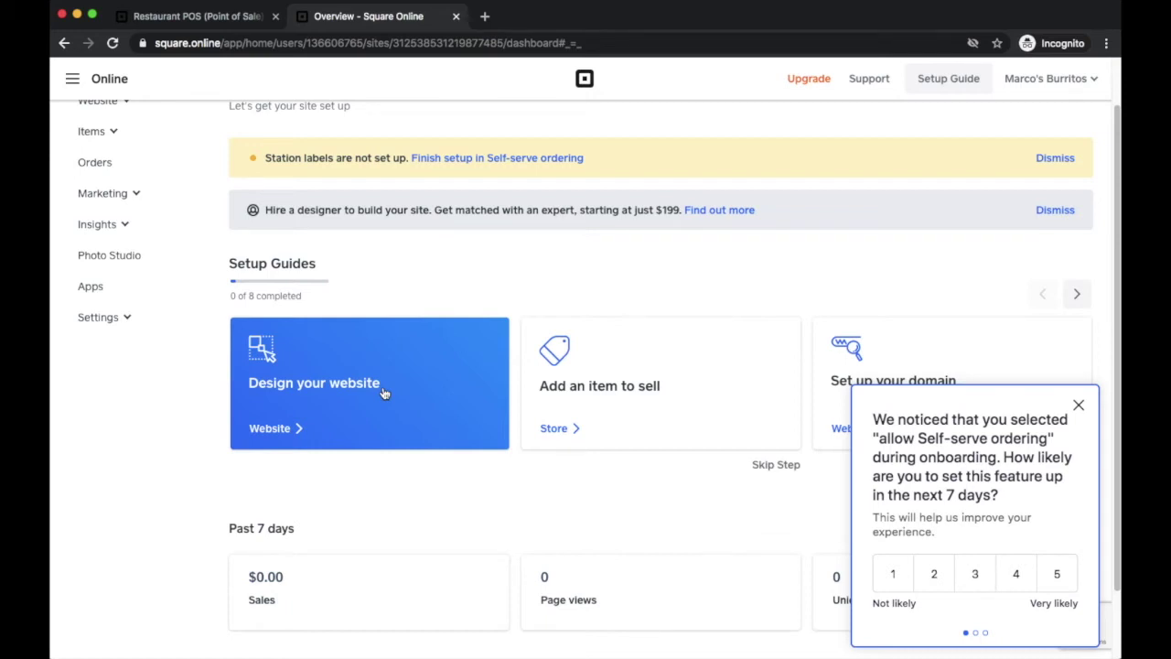
left_click(384, 393)
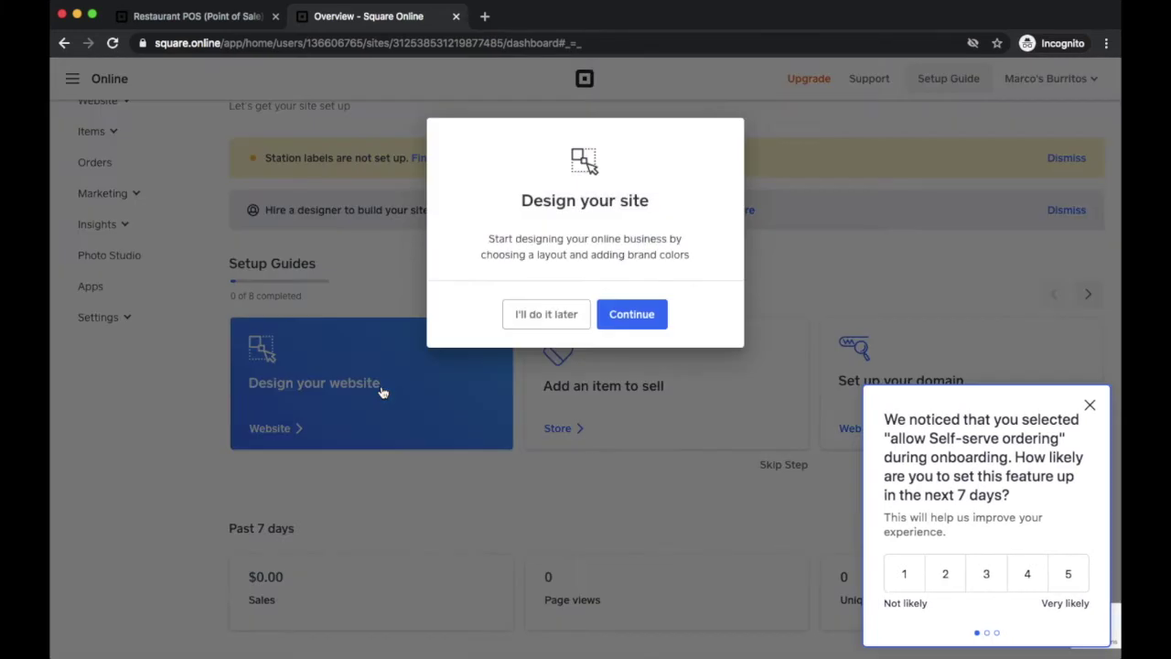
left_click(631, 314)
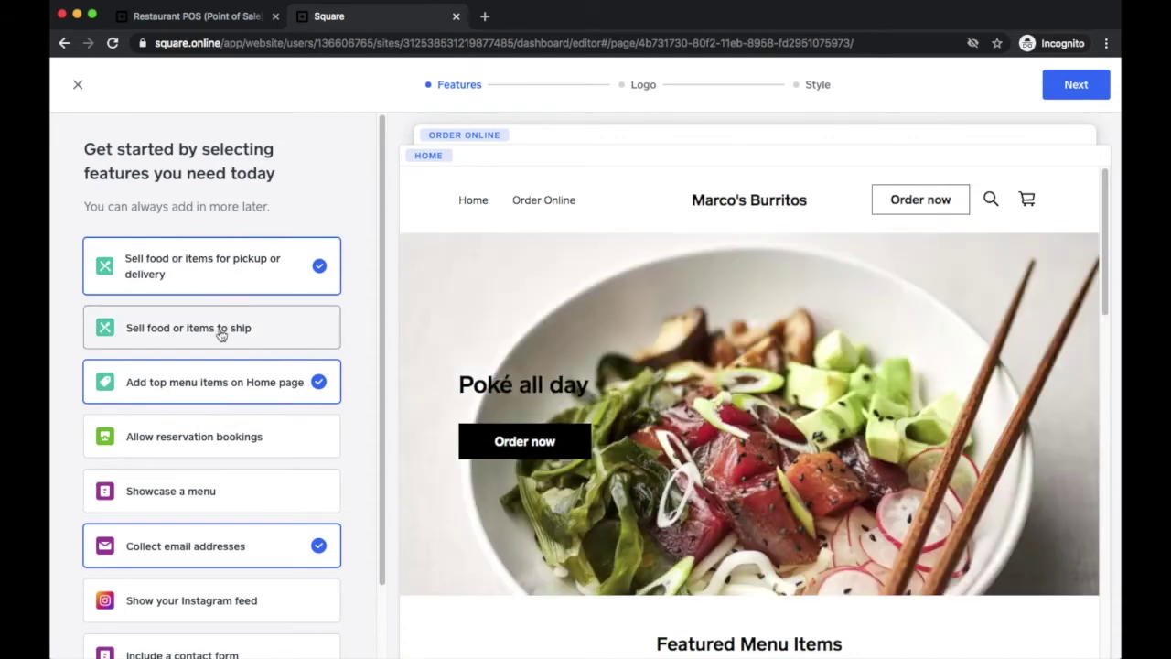
Enable the site features for selling items to ship, reservation bookings, showcasing a menu and showing the Instagram feed
left_click(221, 335)
scroll(252, 333, "down", 2)
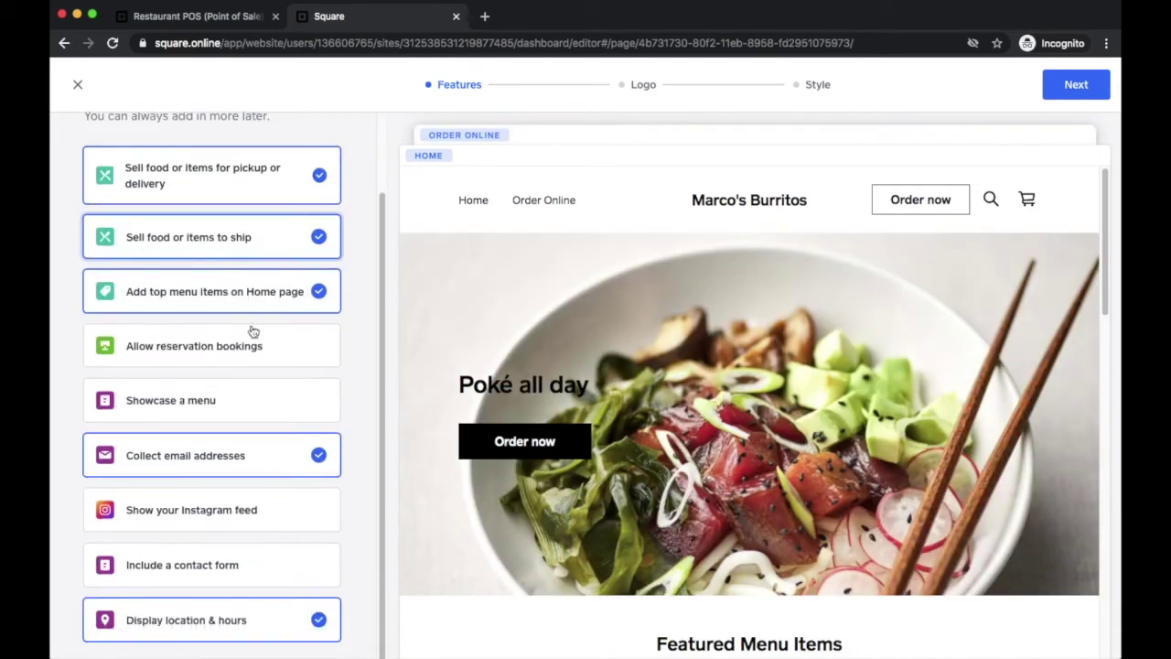
left_click(243, 348)
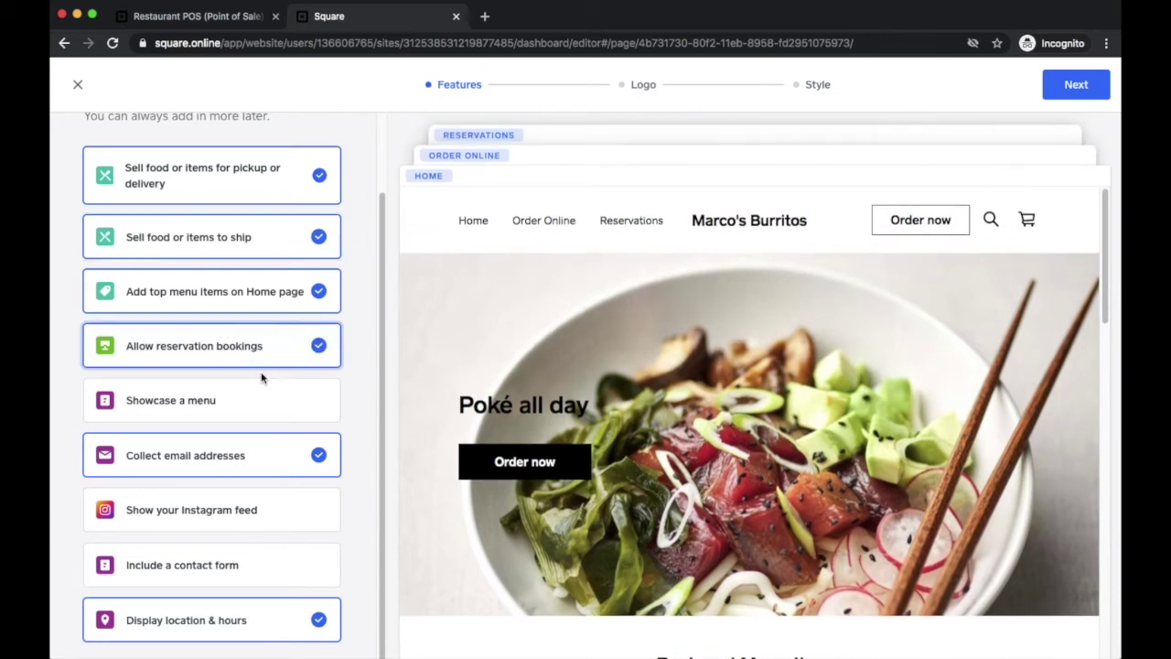
left_click(235, 397)
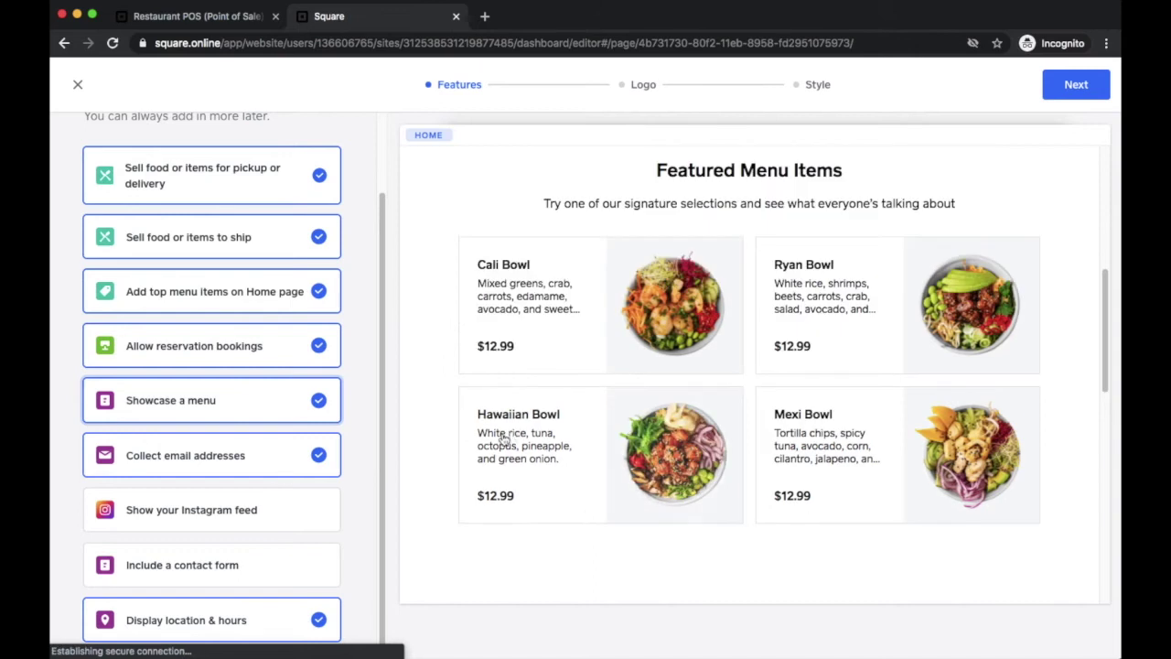
left_click(271, 518)
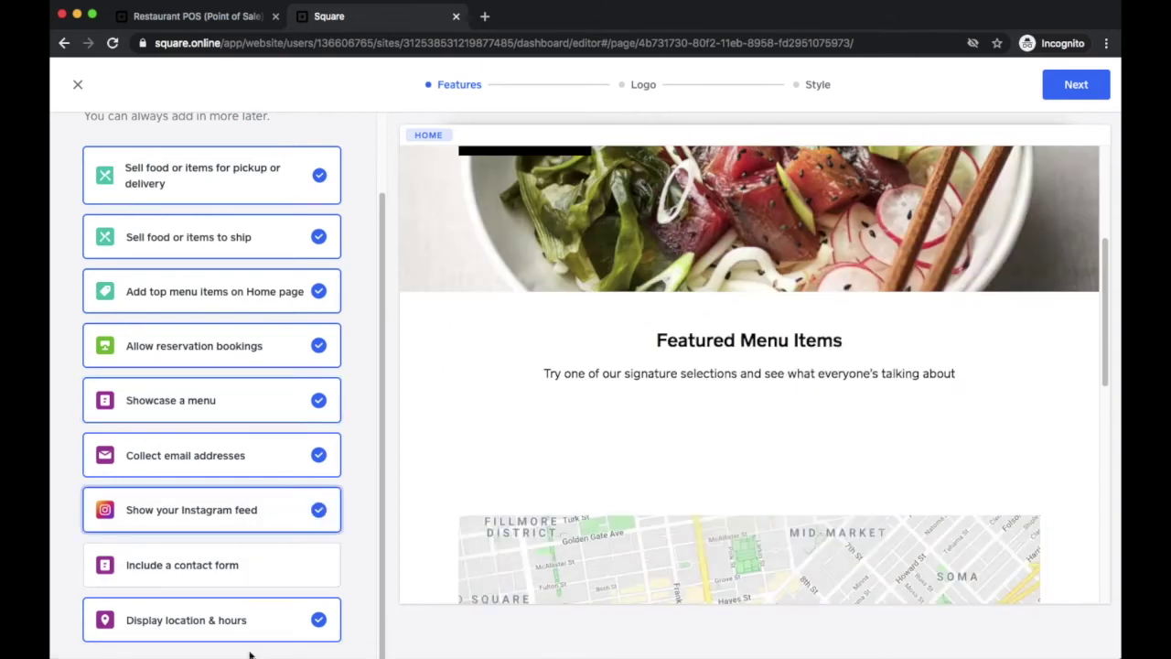
scroll(256, 611, "up", 2)
scroll(260, 526, "down", 2)
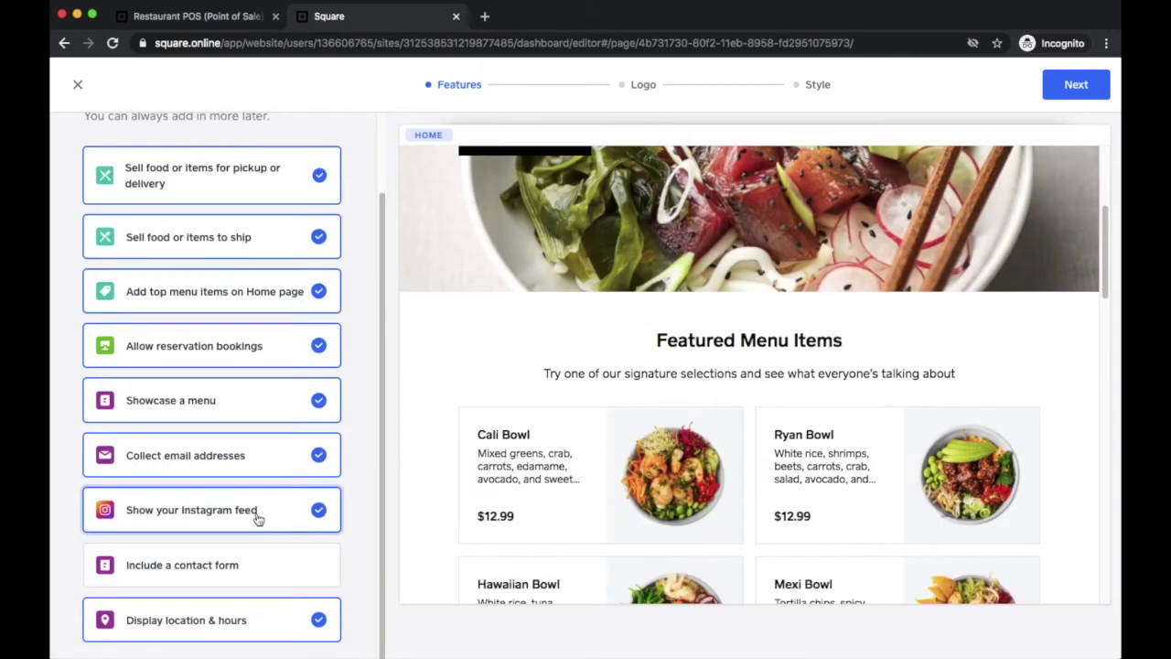
Try out the contact form feature, switch it off again, and proceed to the logo stage
left_click(250, 566)
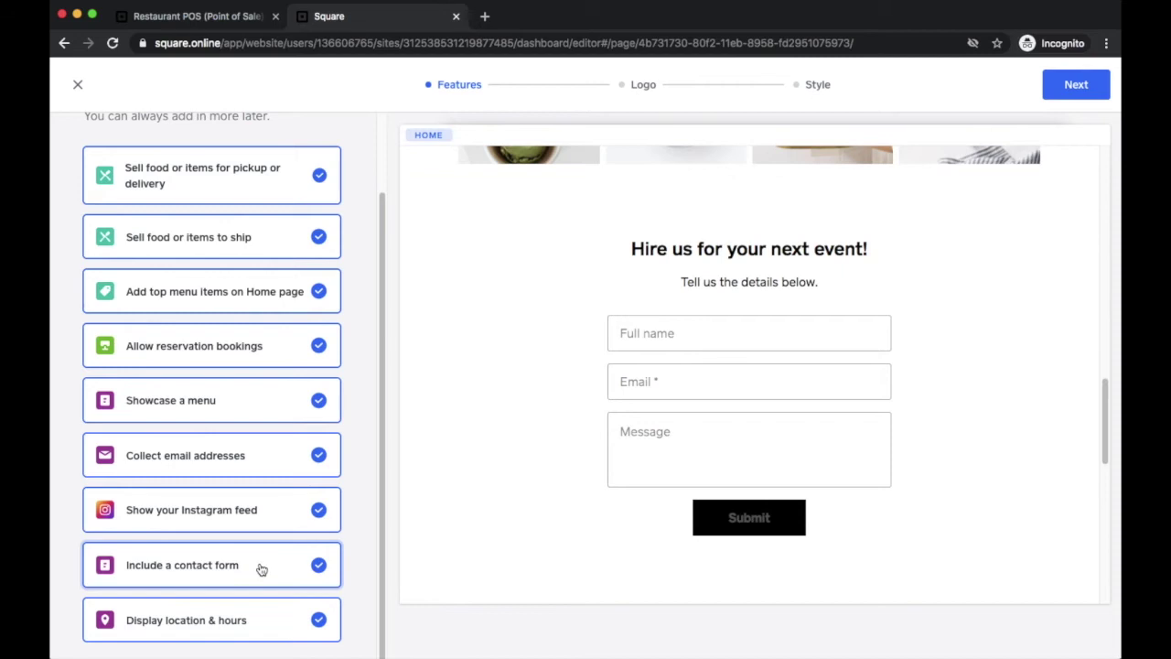
left_click(260, 568)
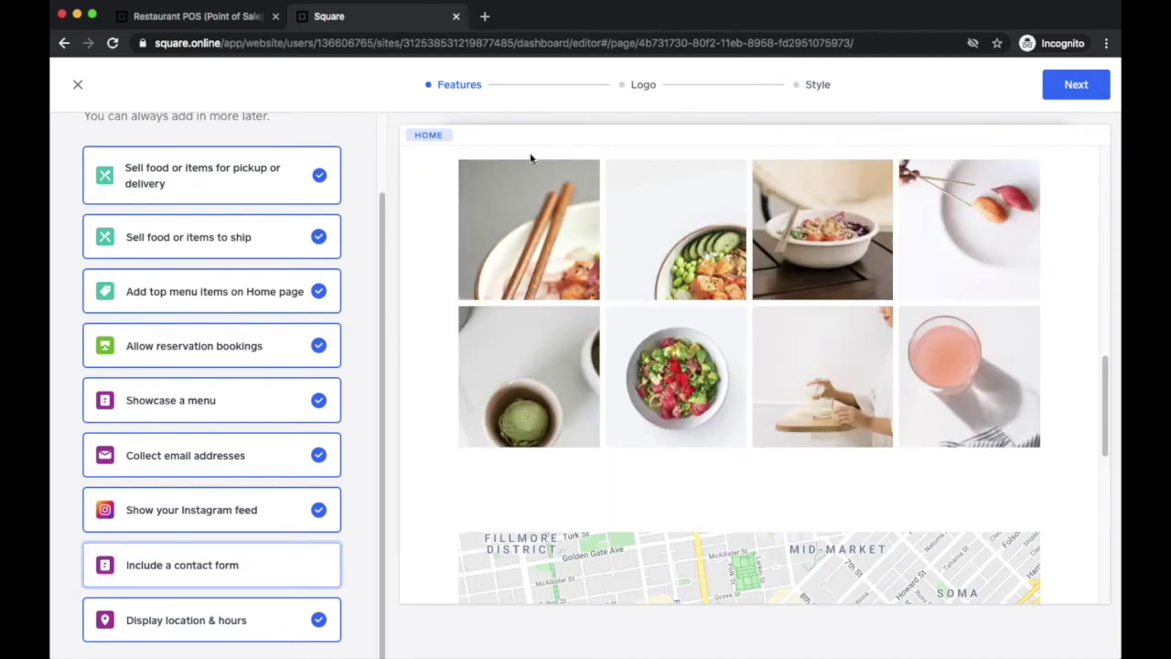
scroll(530, 163, "up", 6)
left_click(1076, 88)
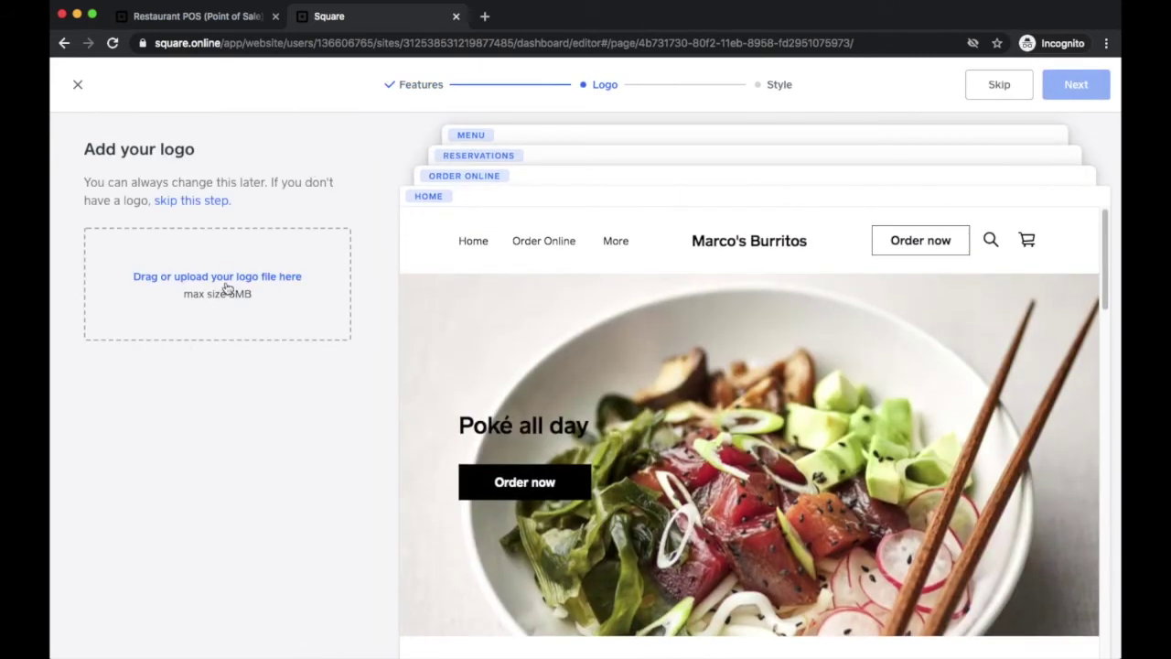
Upload Logo.png as the site logo, enlarge it in the header, and proceed to the style stage
left_click(225, 283)
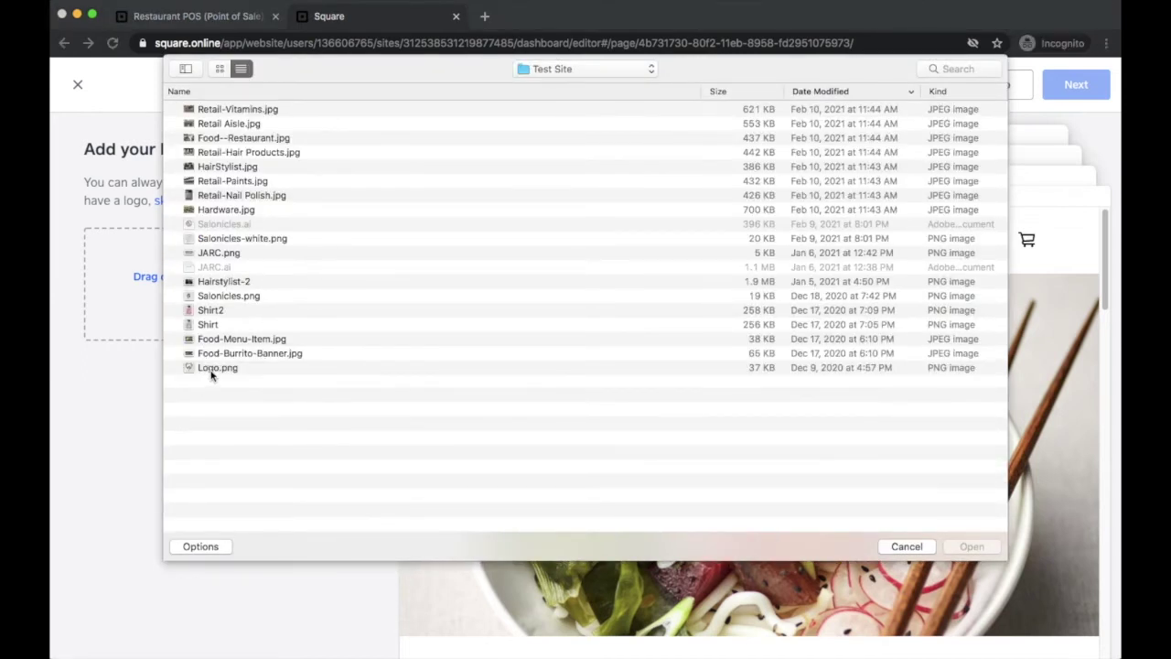
double_click(212, 368)
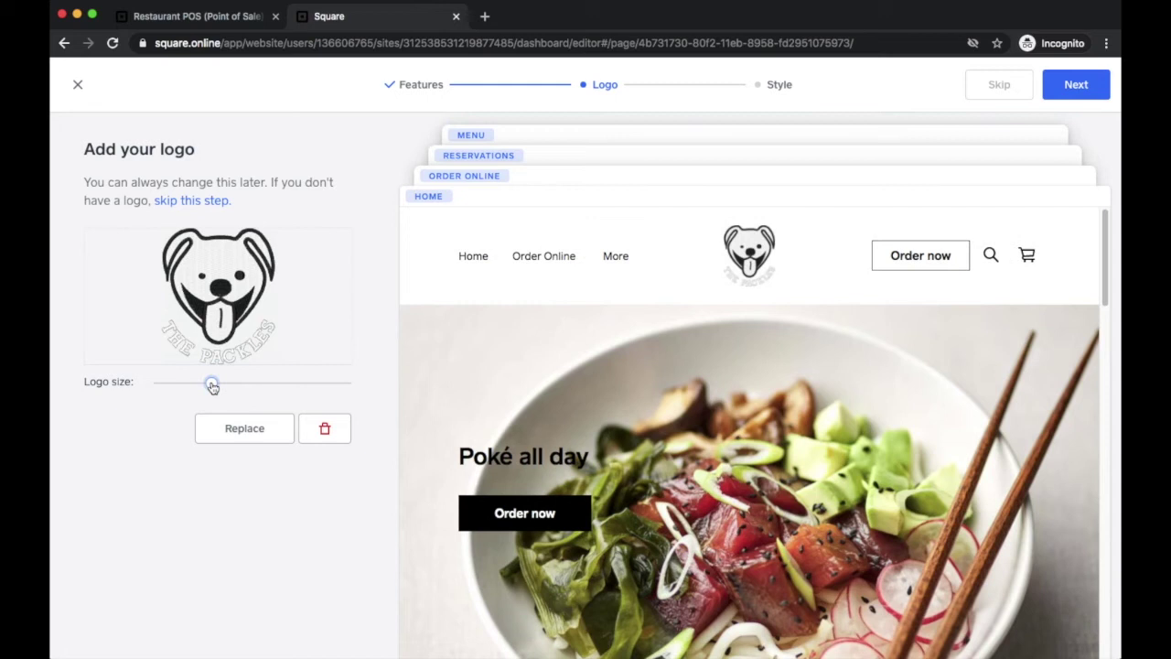
left_click_drag(211, 386, 283, 391)
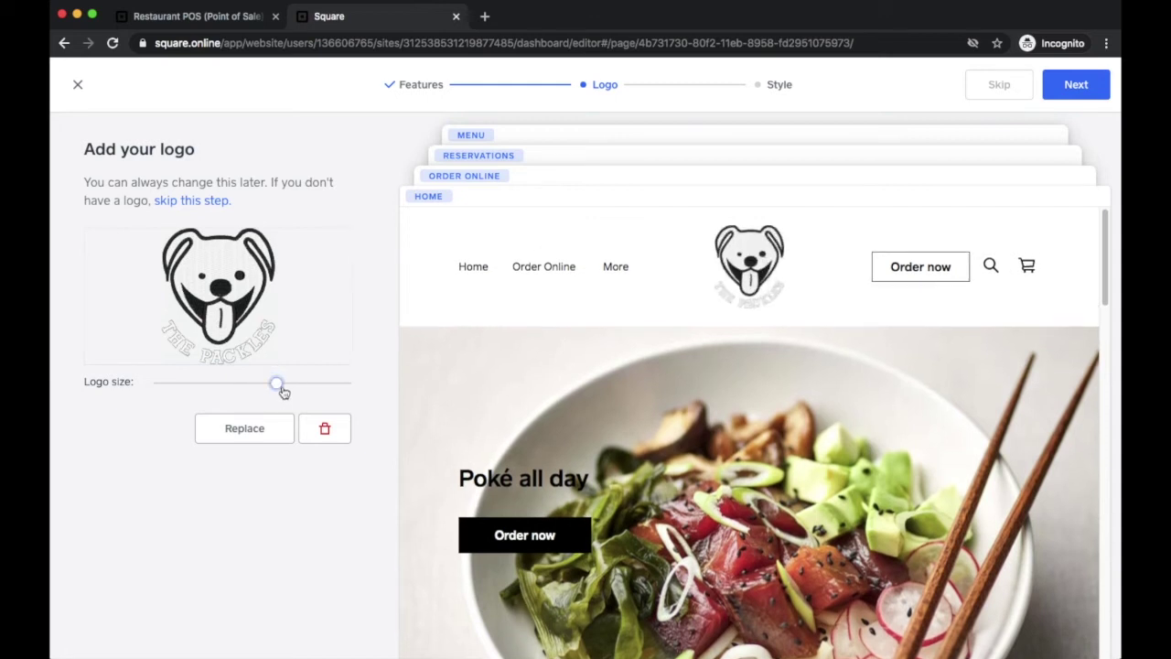
left_click(1083, 91)
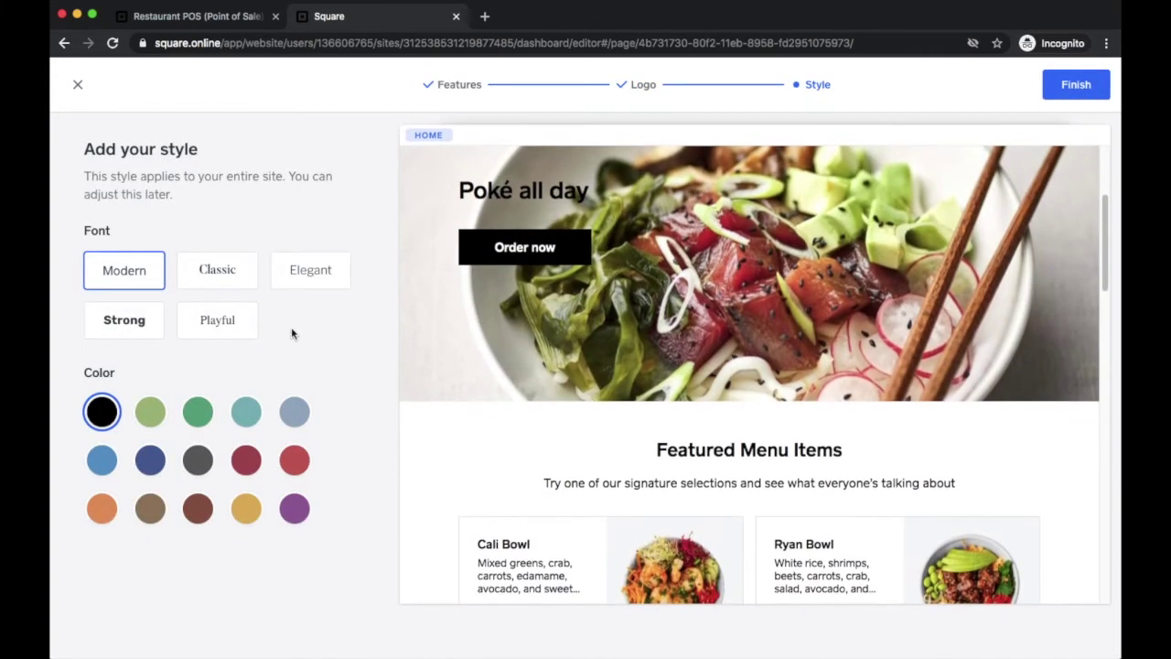
Set the site style to the teal color and the Playful font, and finish the design setup
left_click(245, 412)
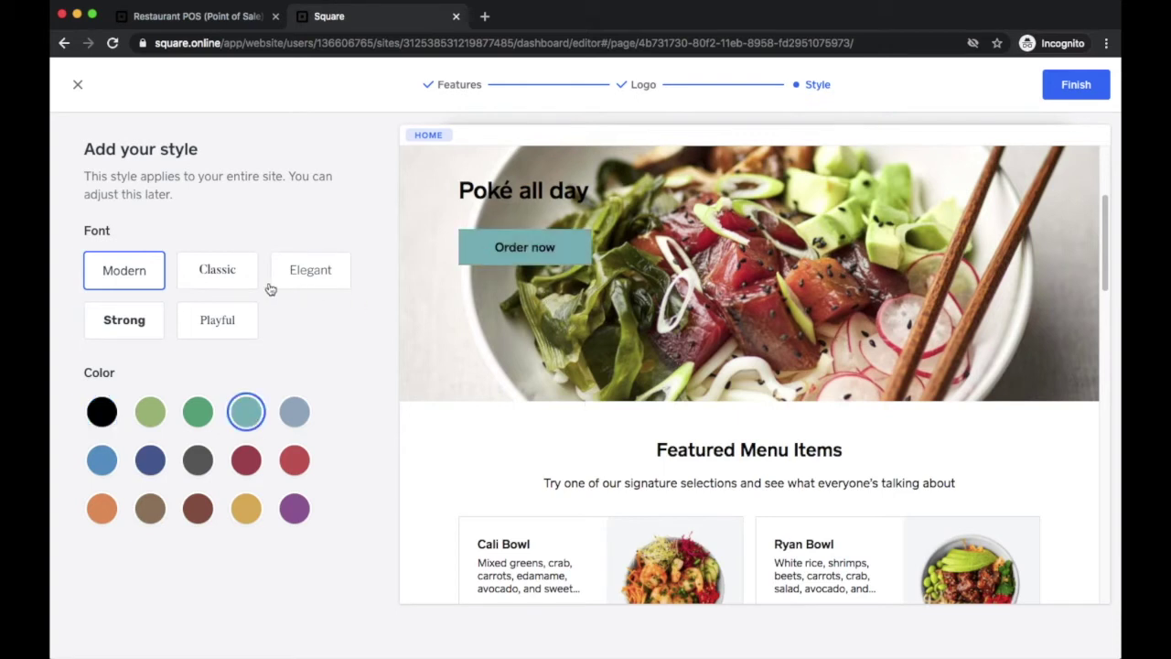
left_click(212, 328)
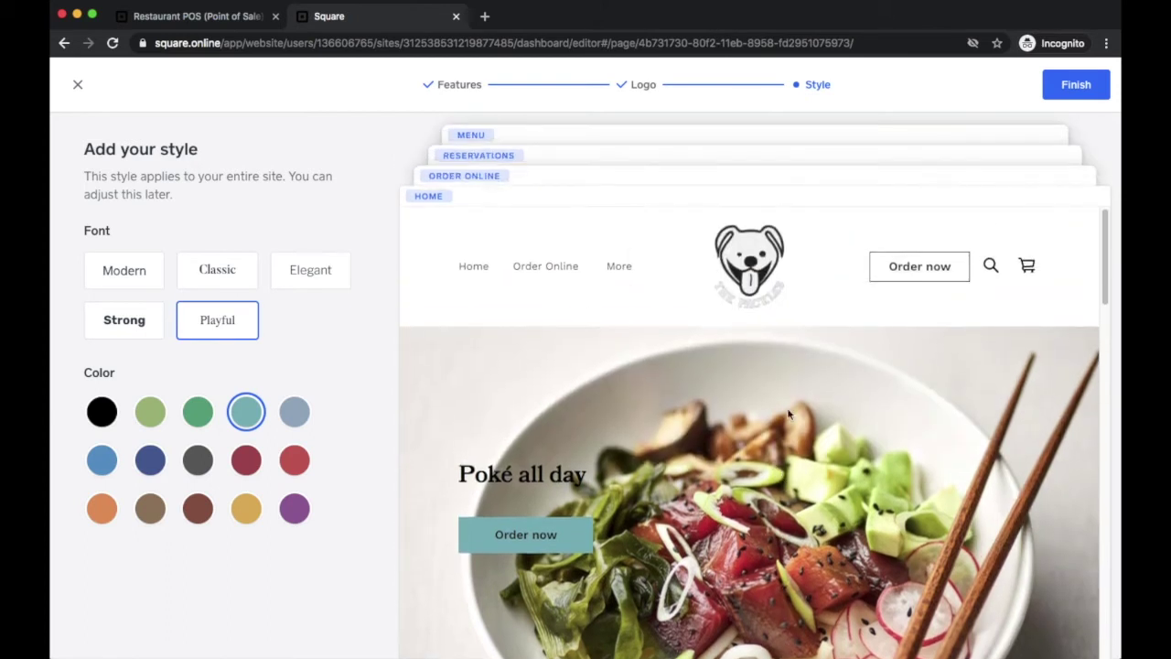
left_click(1075, 86)
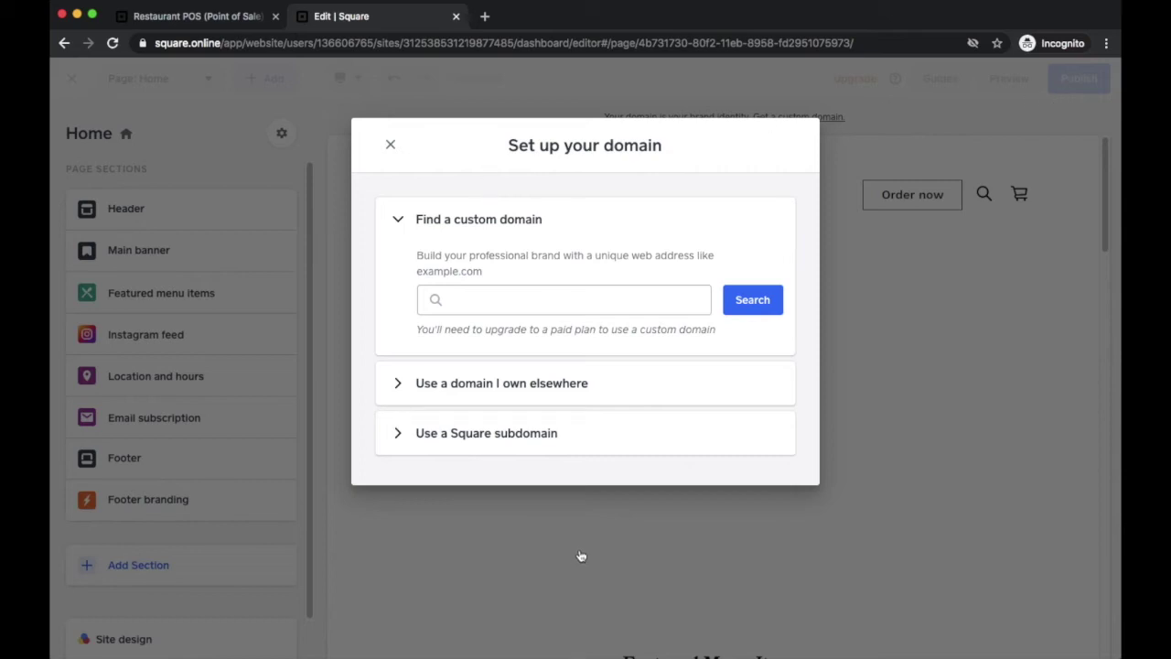
Change the site's free Square subdomain to marcos-burritos-bronx and collapse the subdomain option
left_click(540, 446)
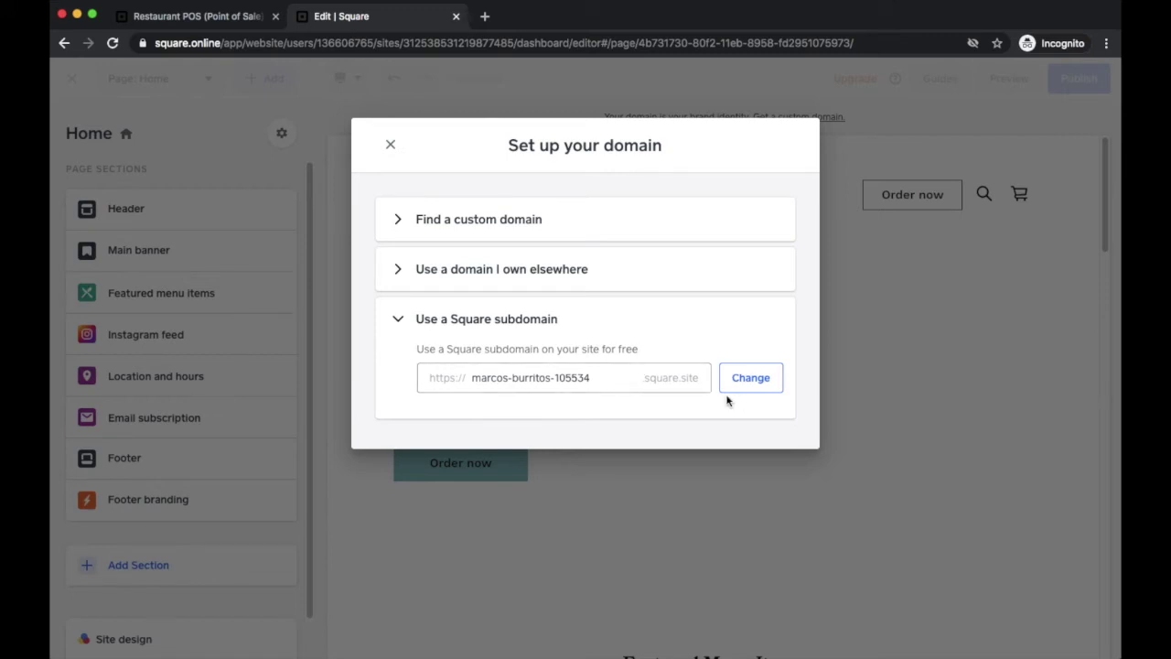
double_click(596, 374)
triple_click(597, 374)
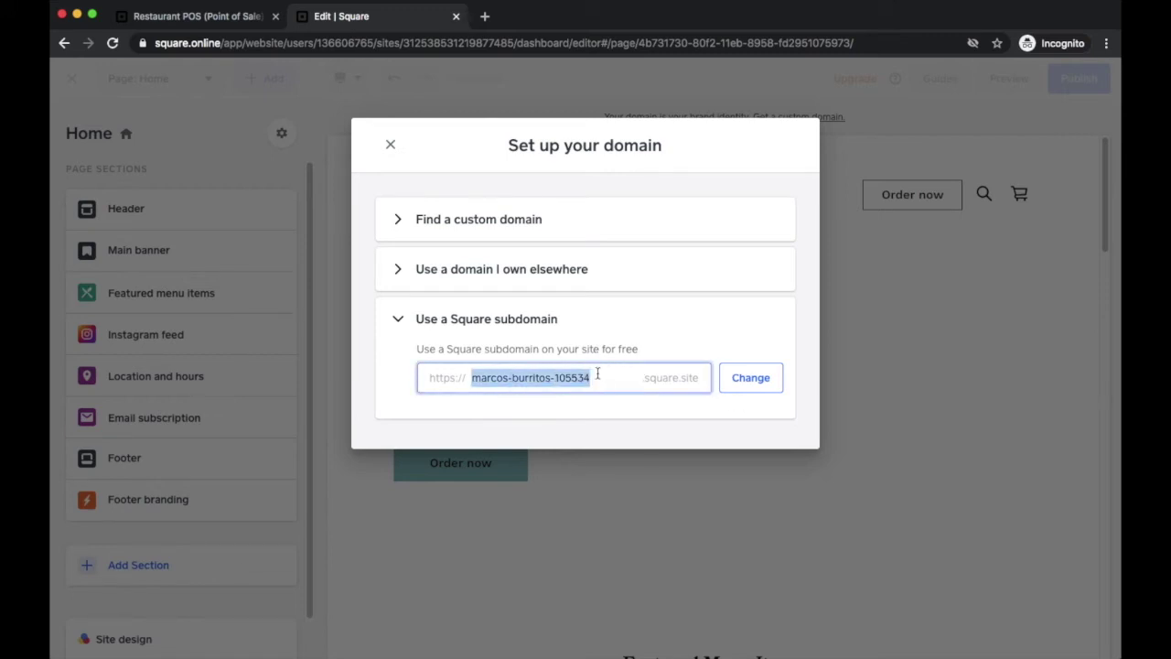
type("marcos-burritos-bronx")
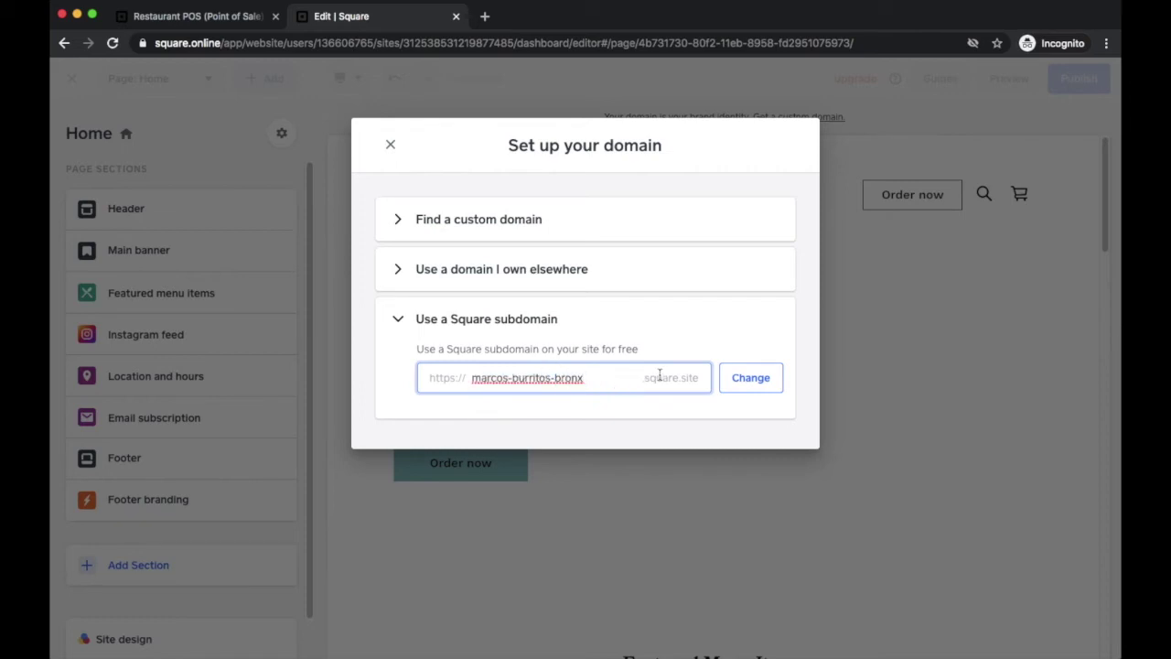
left_click(762, 387)
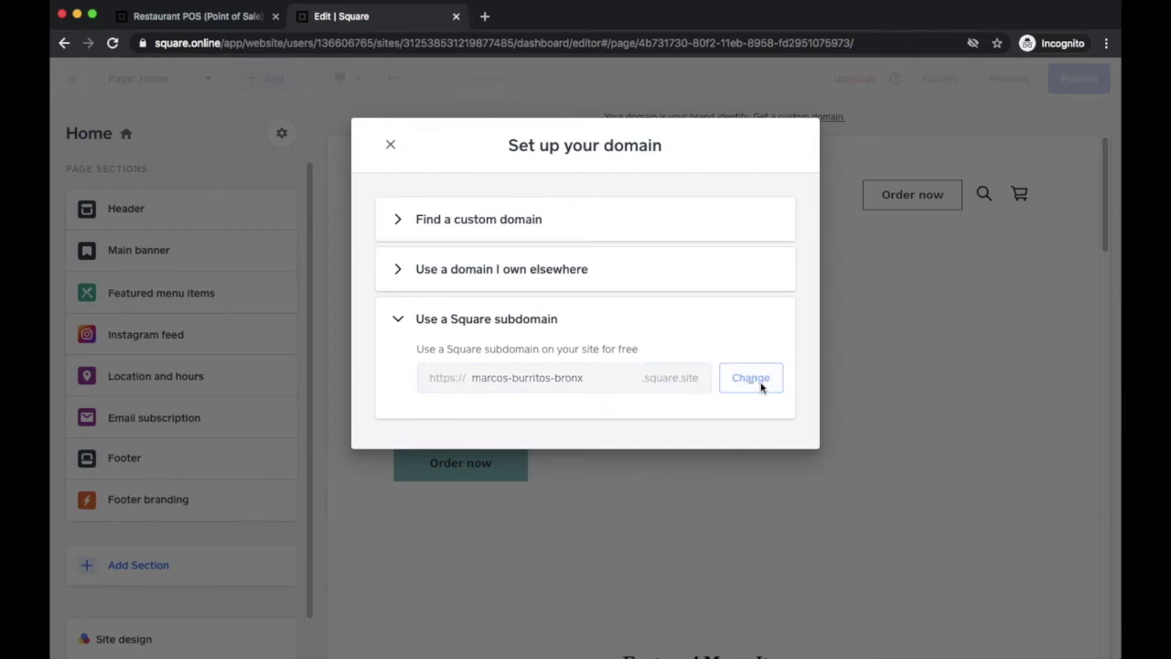
left_click(629, 311)
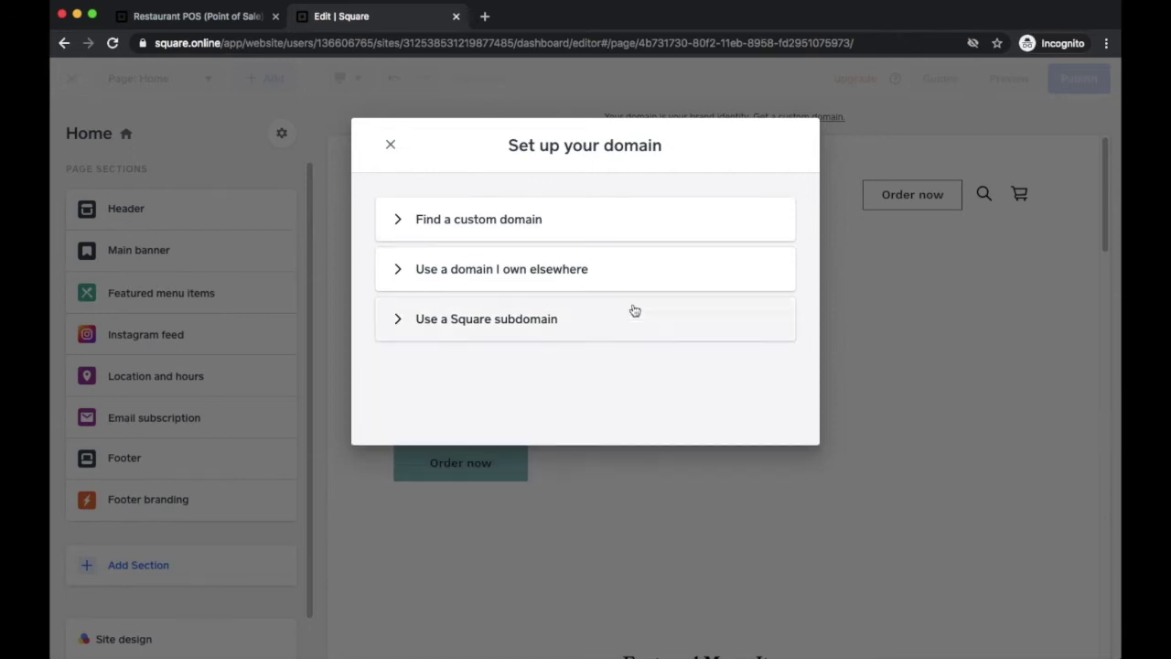
Review the domain options for finding a custom domain, using one owned elsewhere and the Square subdomain, and close the domain setup
left_click(588, 231)
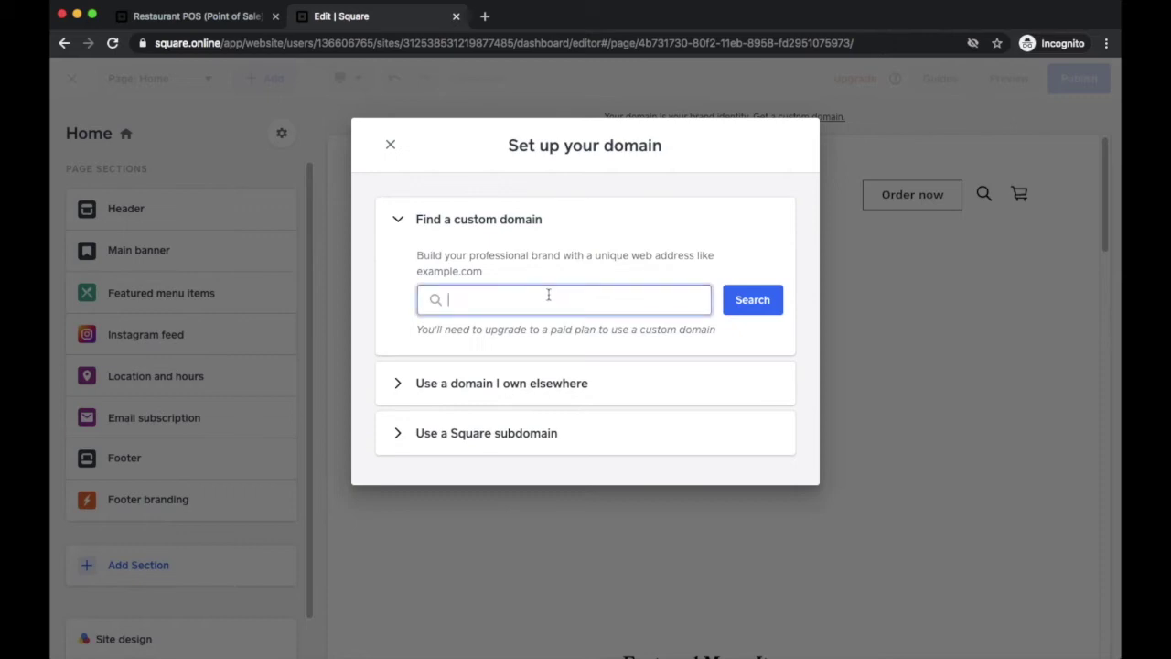
left_click(569, 377)
left_click(555, 355)
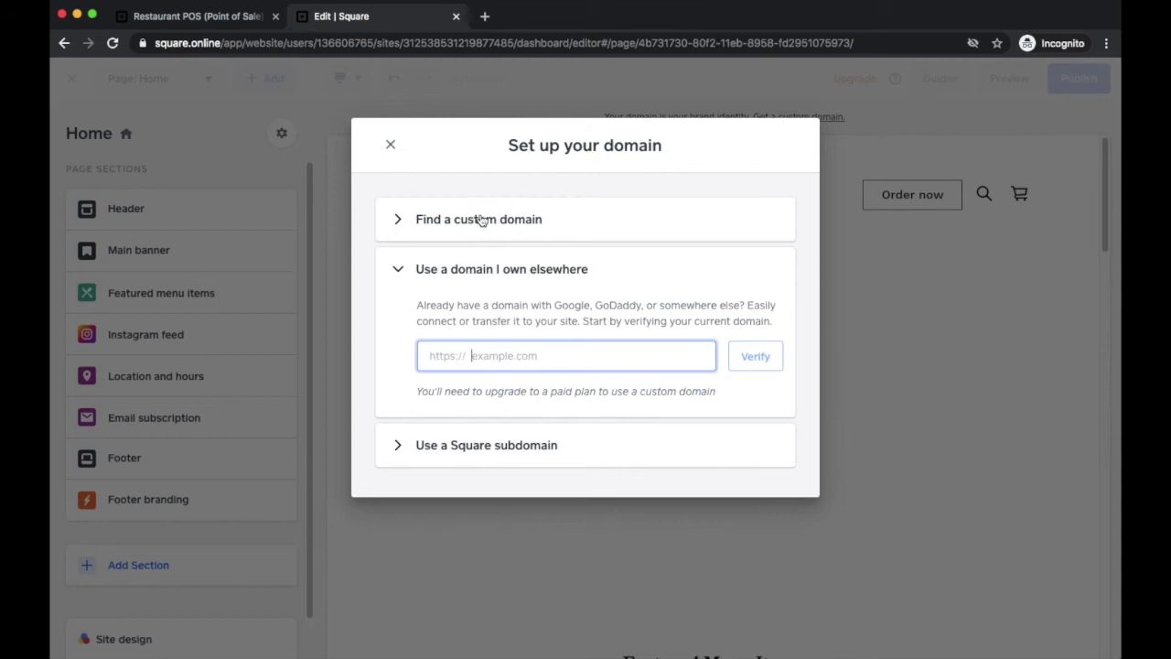
left_click(506, 450)
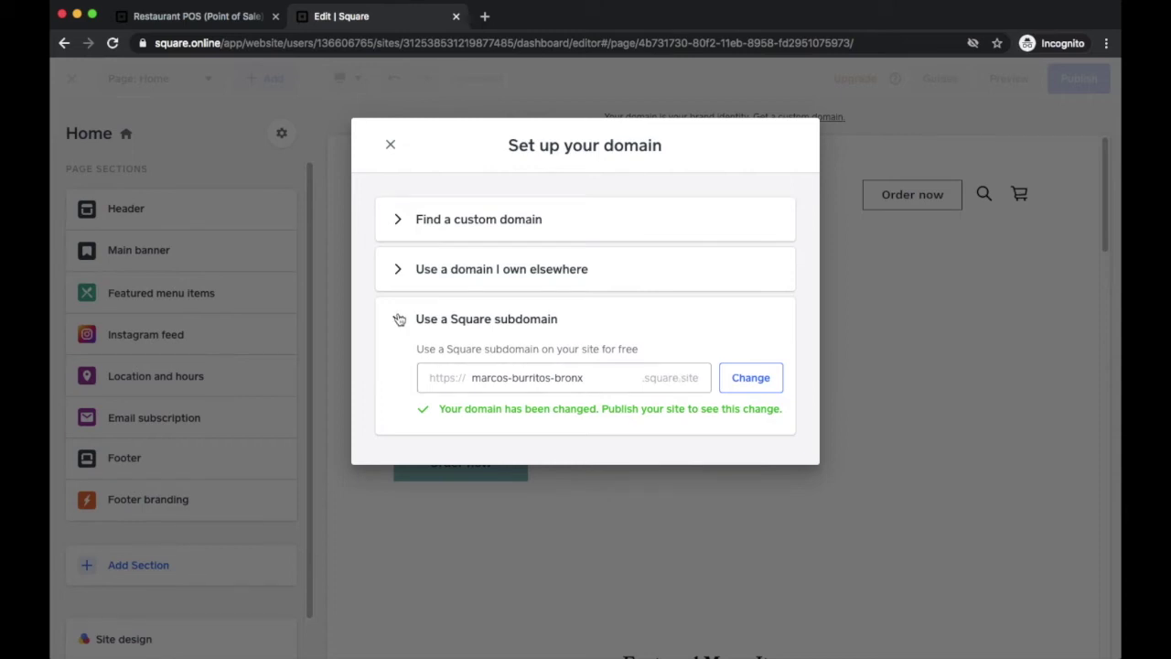
left_click(390, 144)
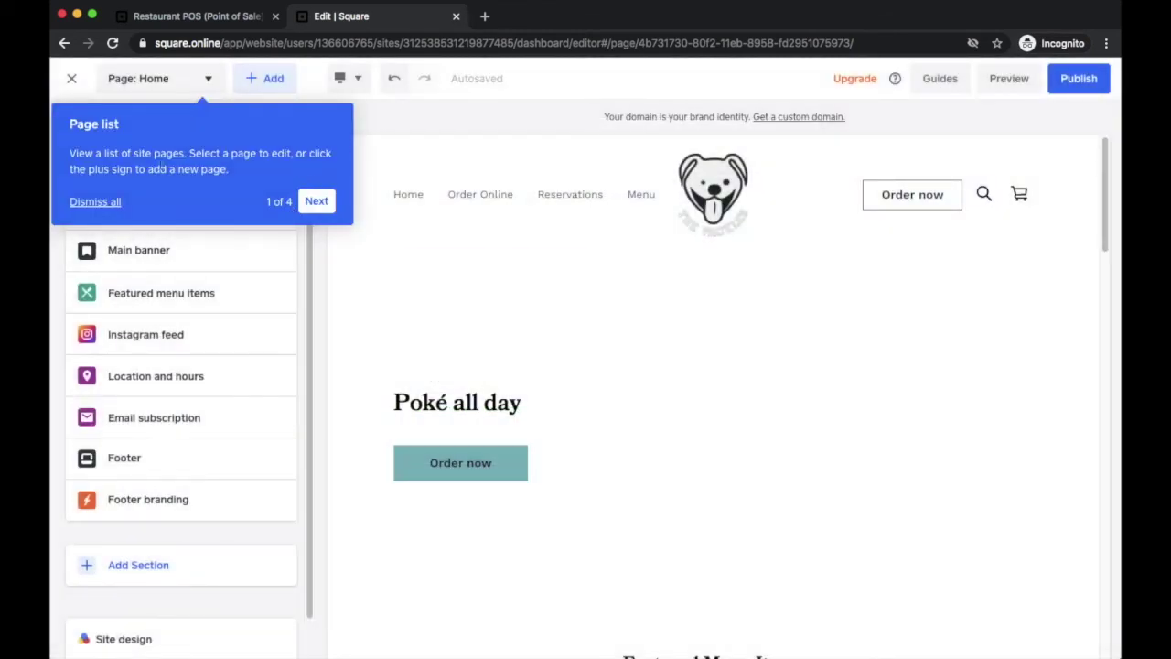
Go through the four-part editor tour covering the page list, categories and items, site design and page sections, and dismiss it
left_click(312, 202)
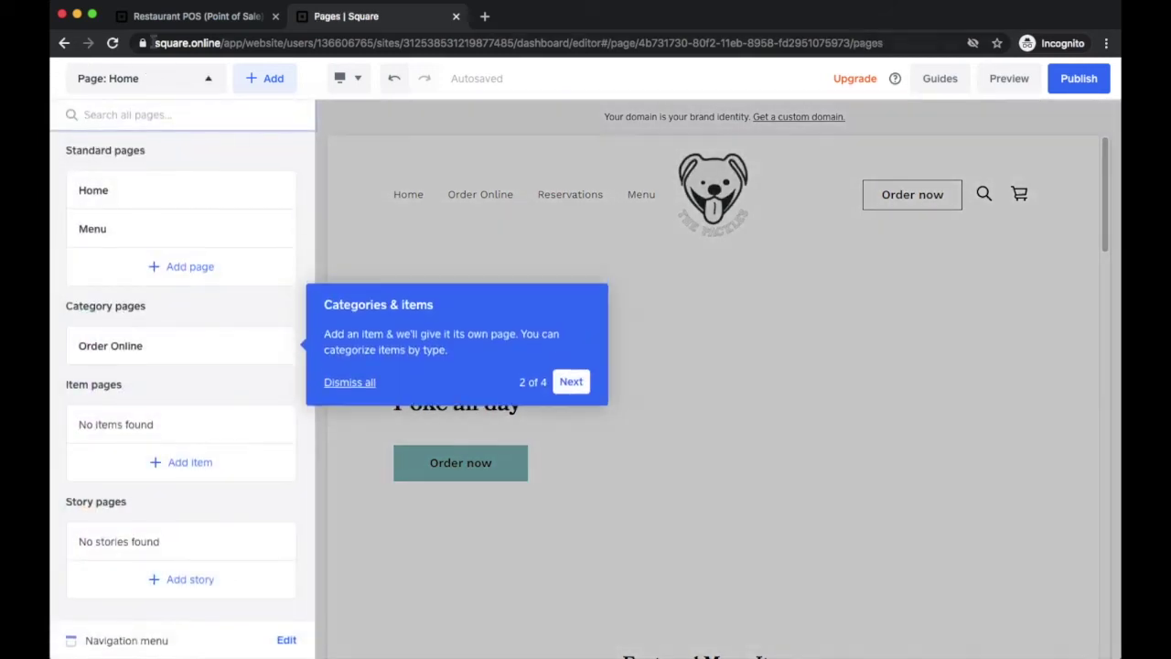
left_click(207, 81)
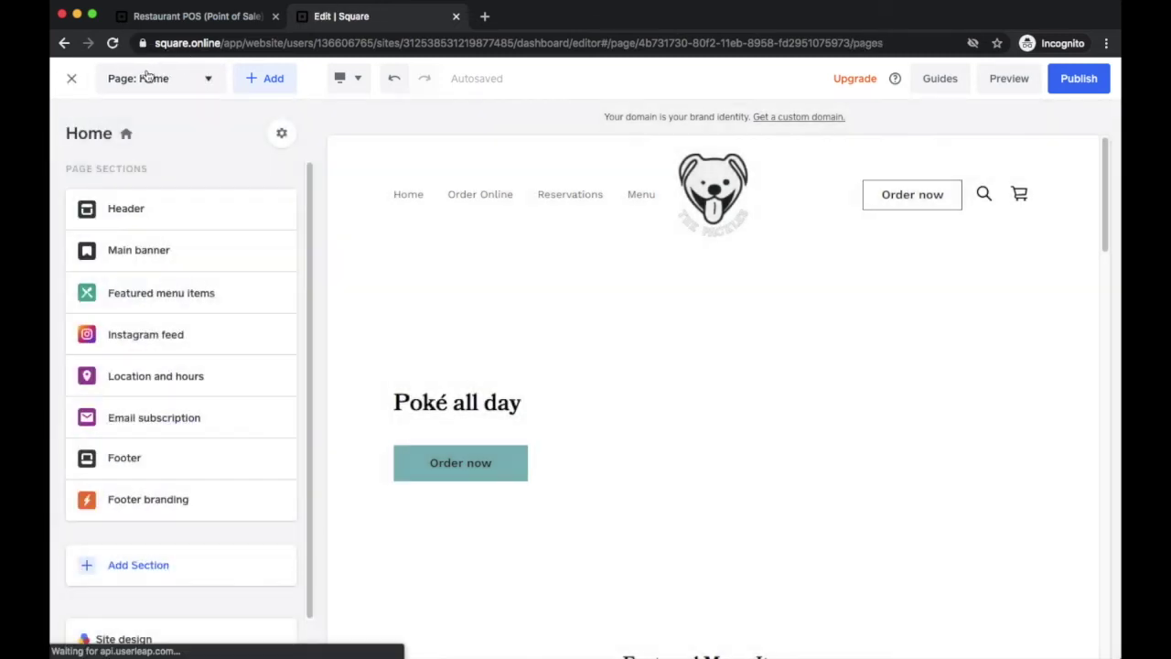
left_click(147, 78)
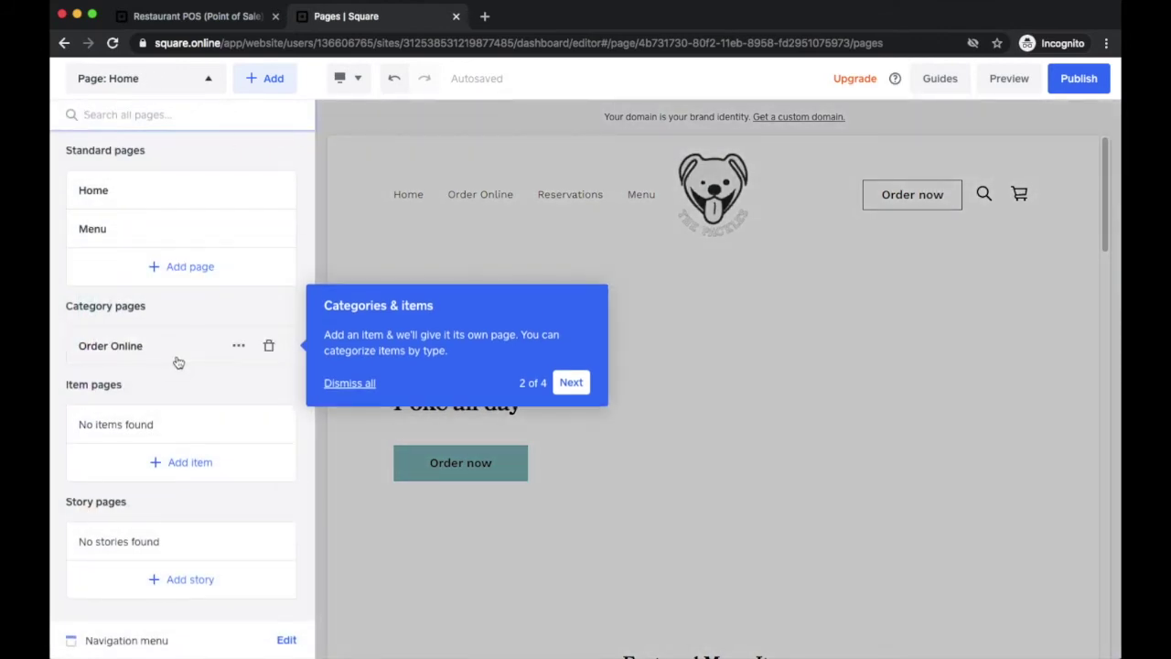
left_click(571, 382)
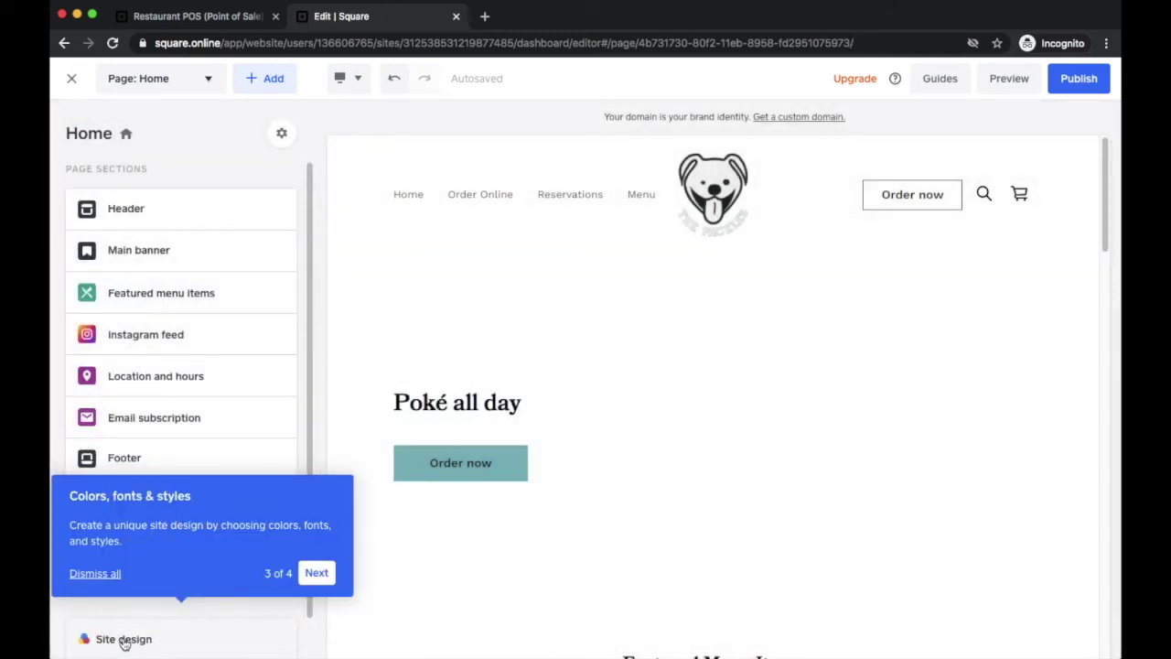
left_click(320, 574)
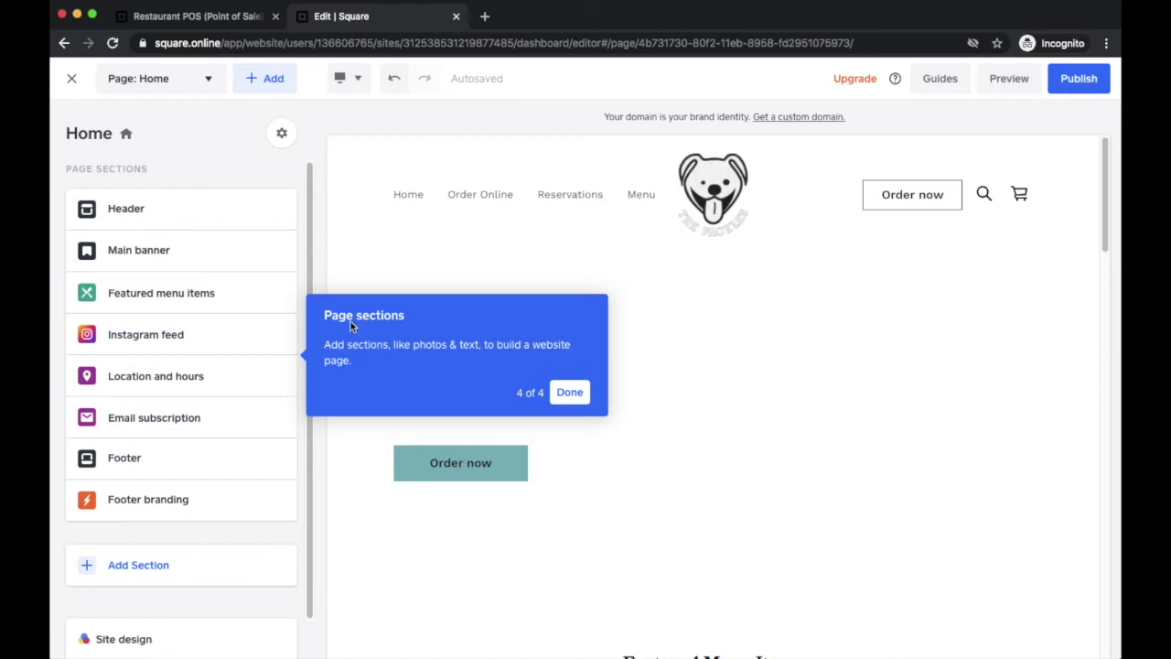
double_click(214, 149)
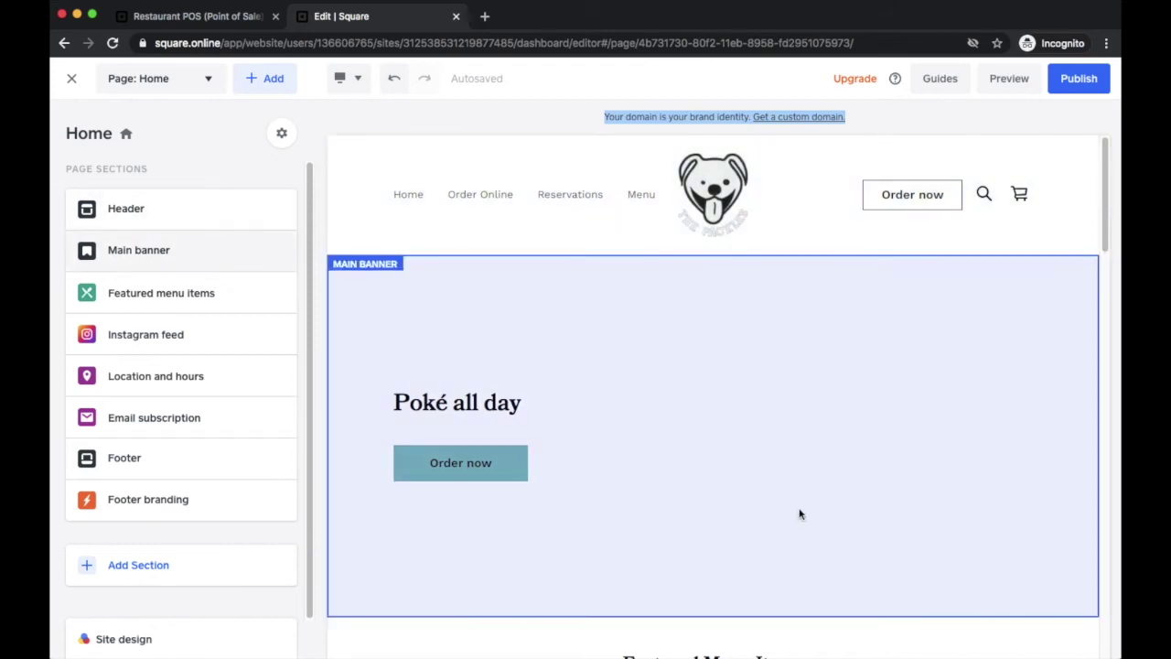
Look over the Home page preview from the main banner down to the location and hours section
scroll(1032, 350, "down", 5)
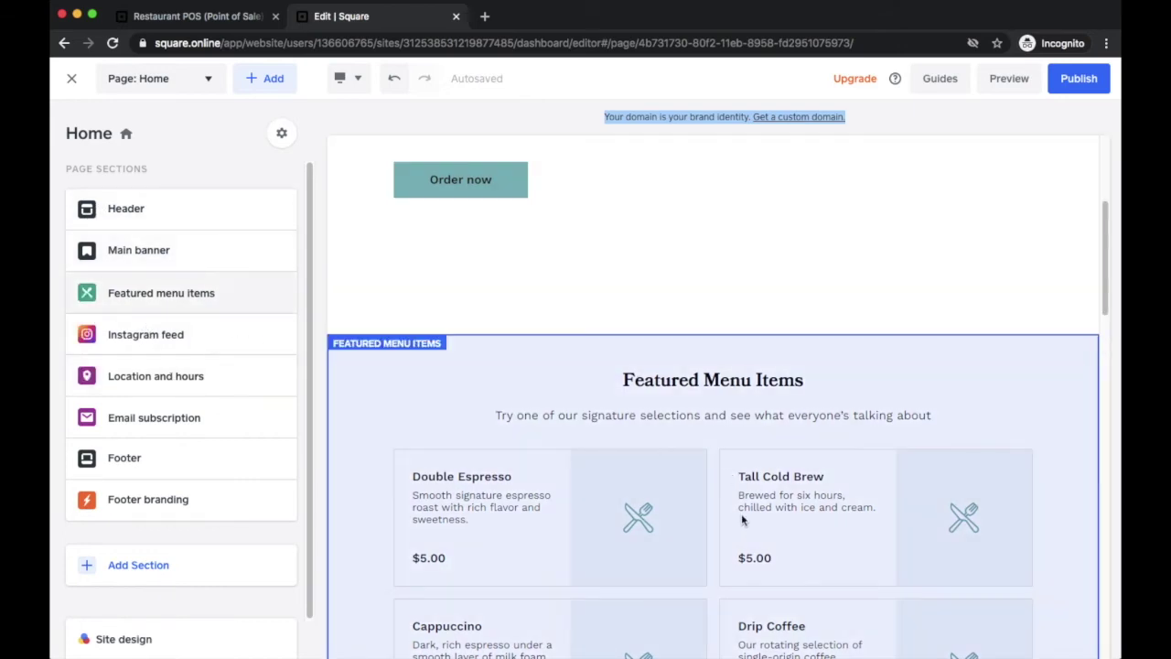
scroll(741, 516, "down", 4)
scroll(742, 516, "down", 13)
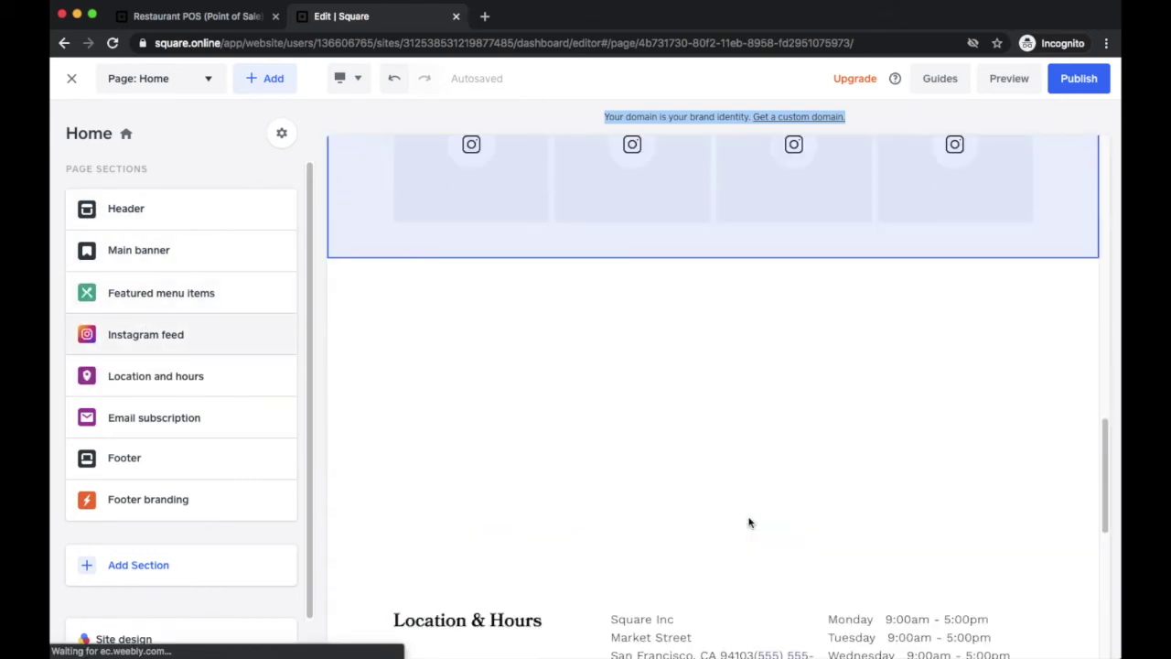
scroll(750, 518, "up", 17)
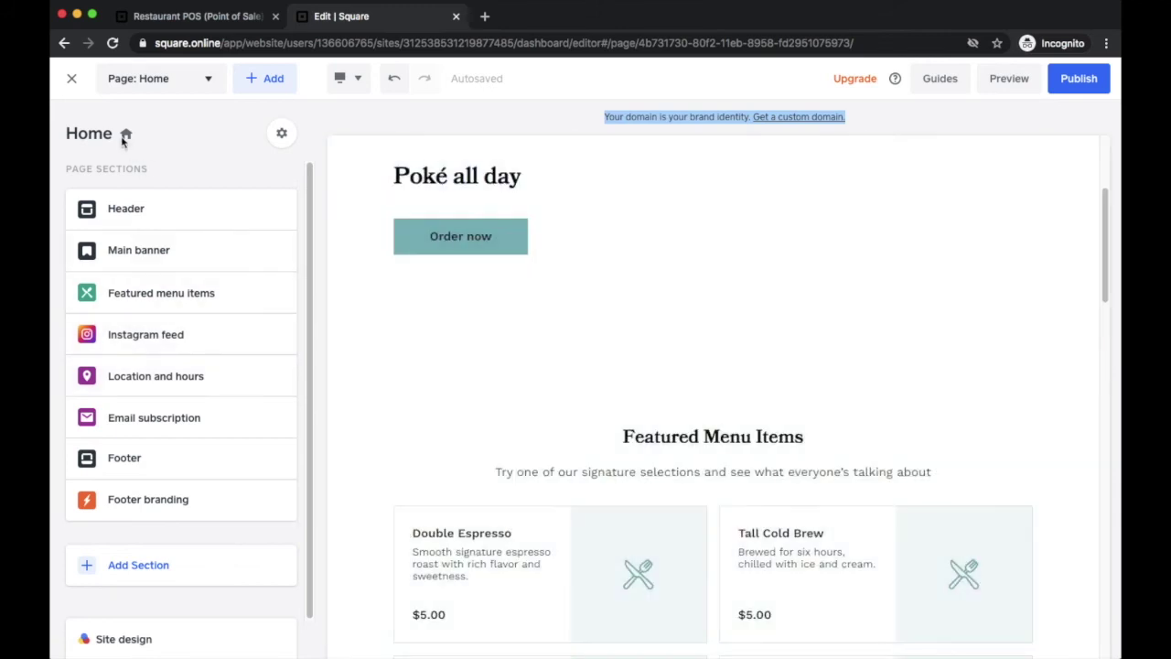
View the Menu page, and review the site's page list and the kinds of content that can be added
left_click(153, 80)
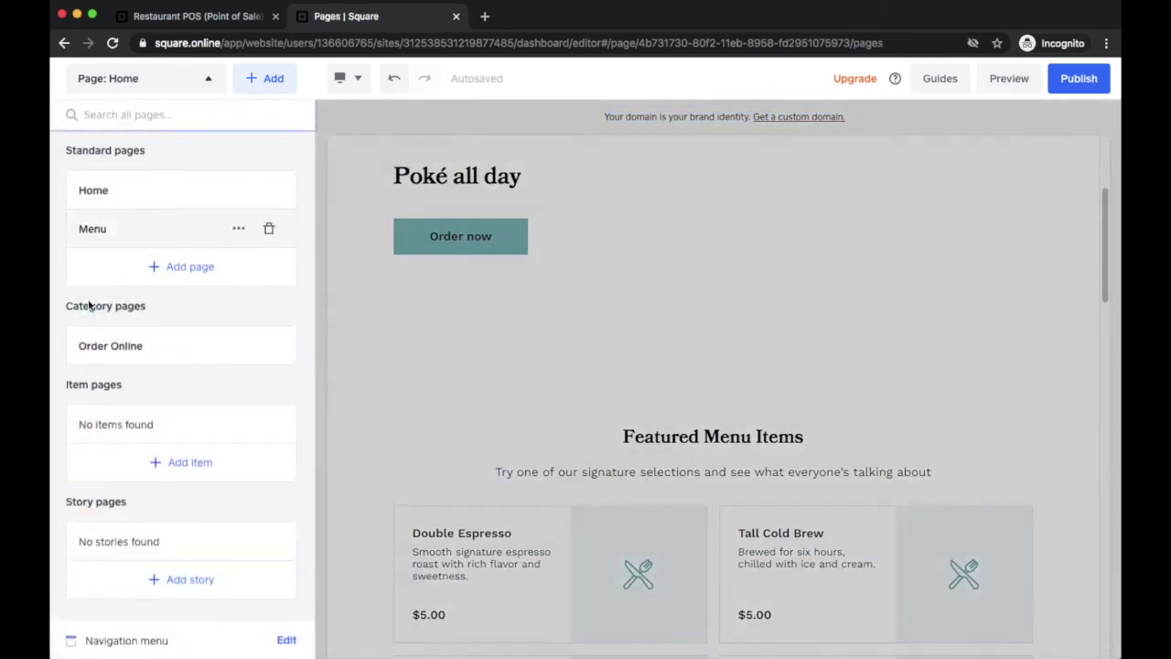
left_click(104, 236)
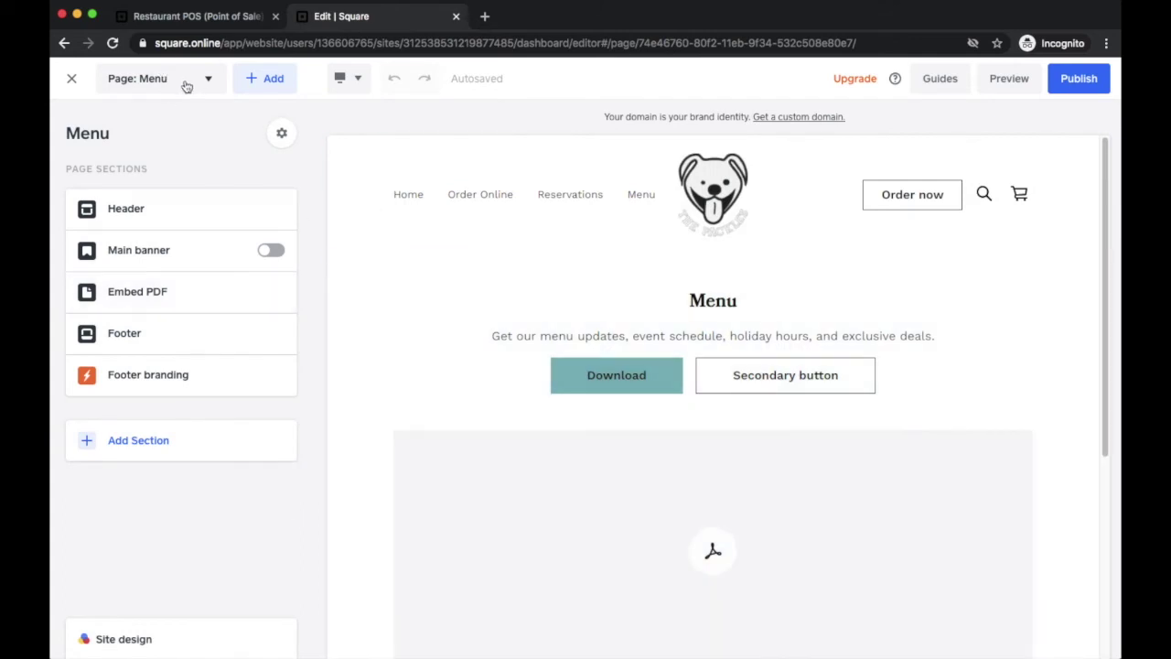
left_click(183, 85)
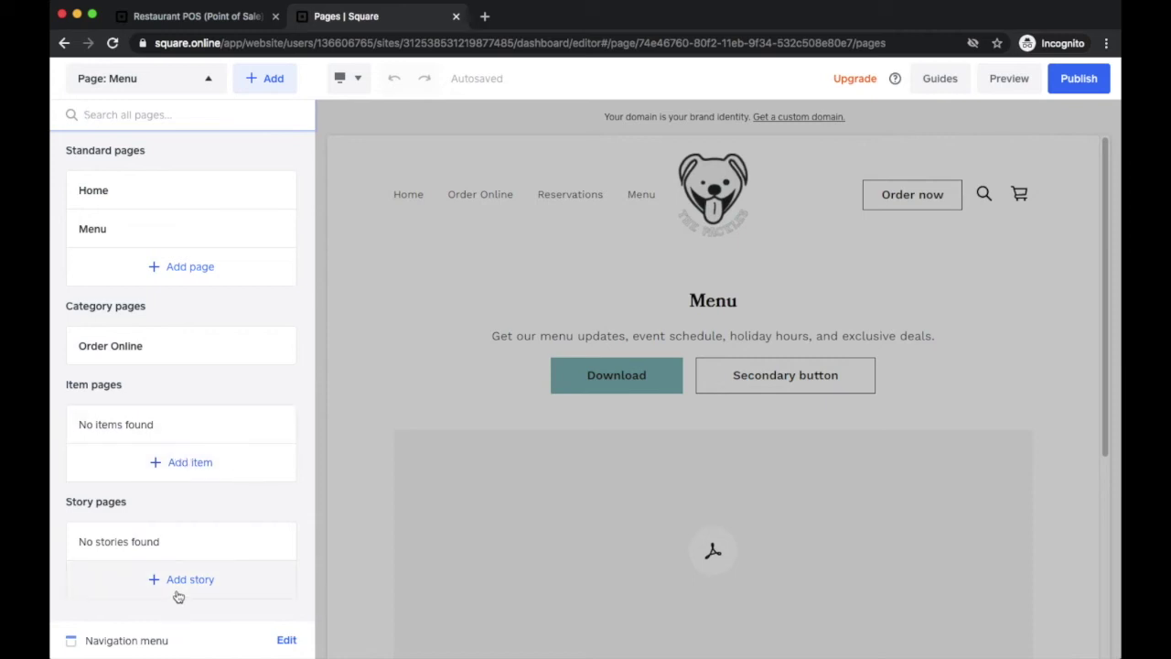
left_click(277, 82)
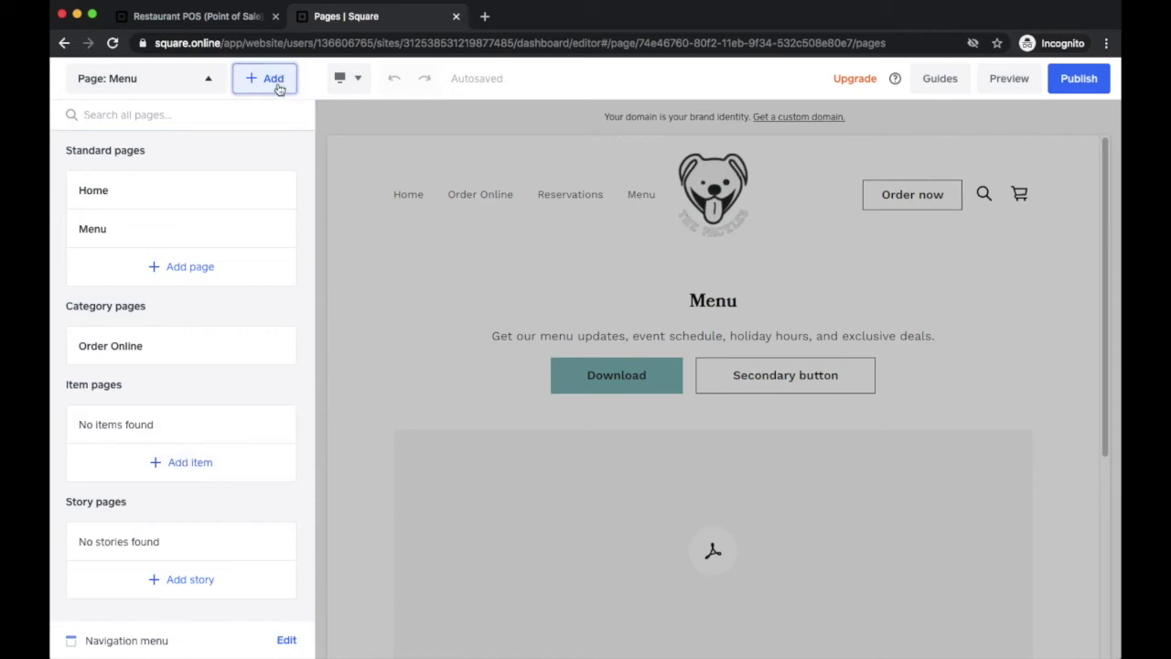
left_click(271, 87)
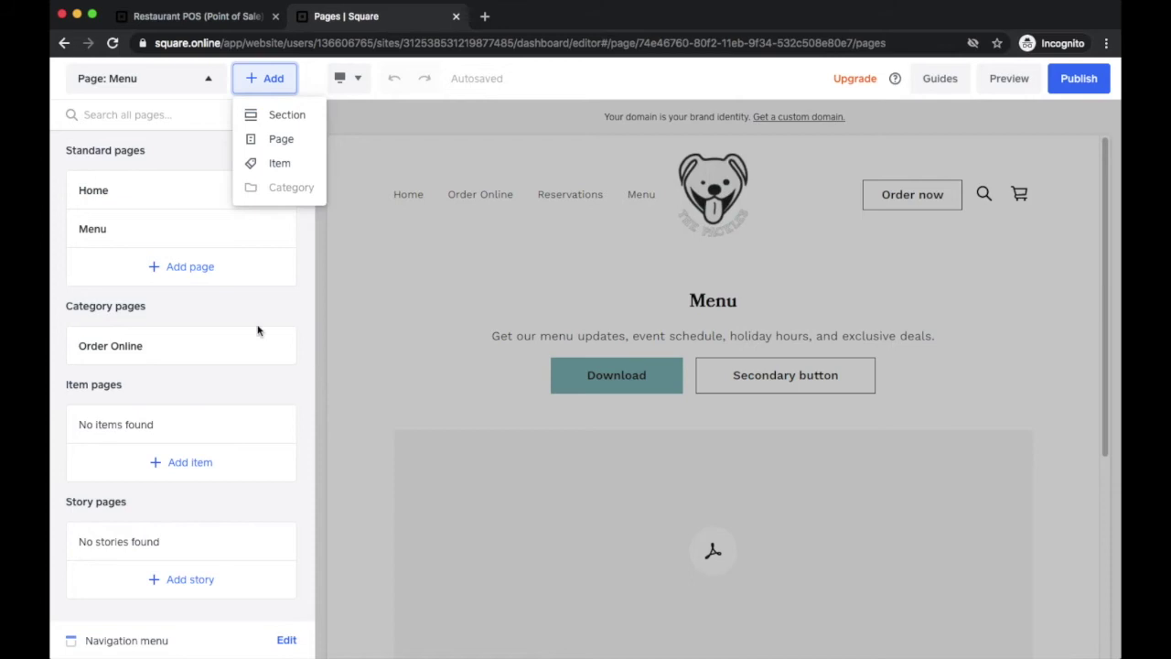
left_click(149, 101)
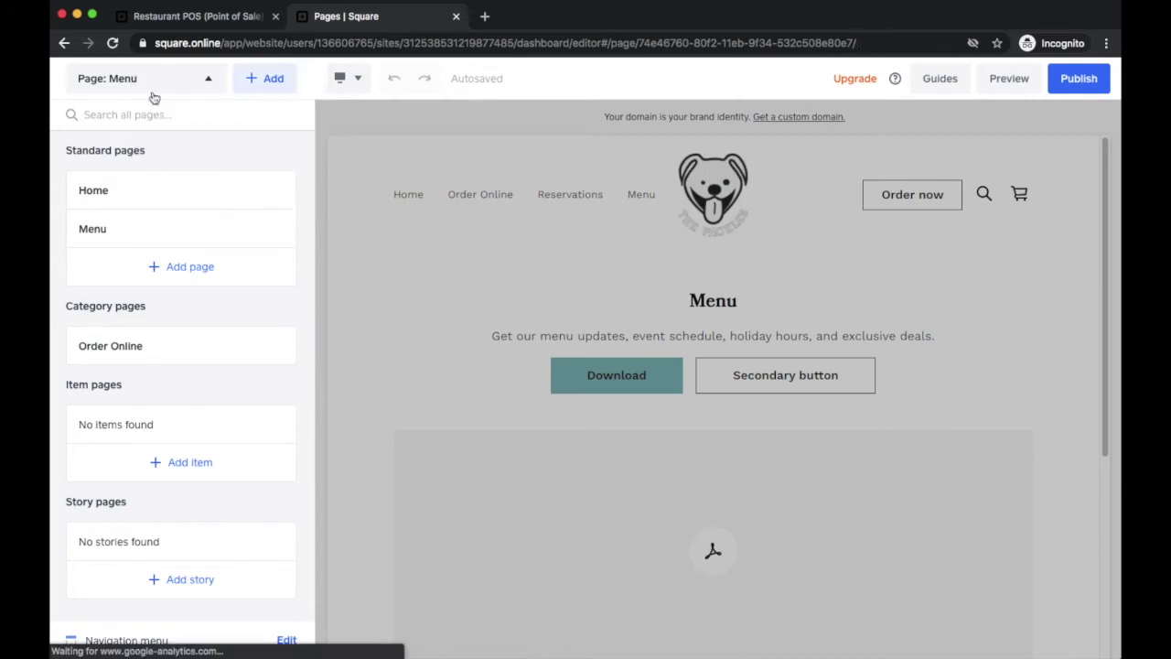
left_click(153, 88)
left_click(157, 87)
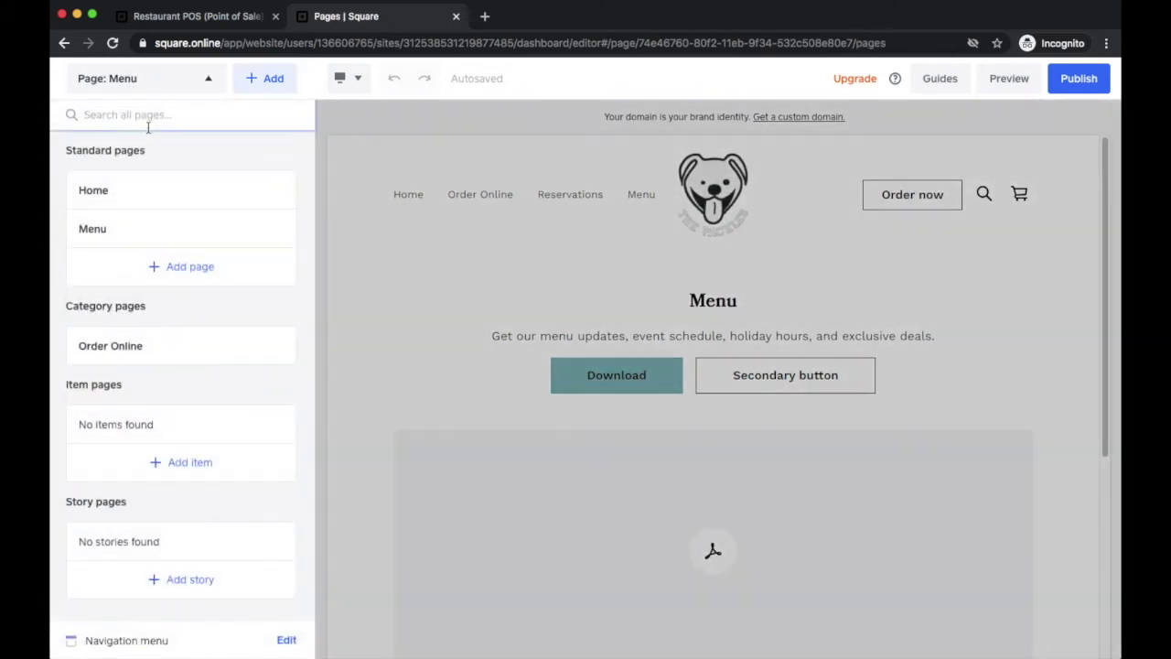
Open the Home page's main banner for editing and toggle its banner image off and back on
left_click(122, 200)
left_click(810, 465)
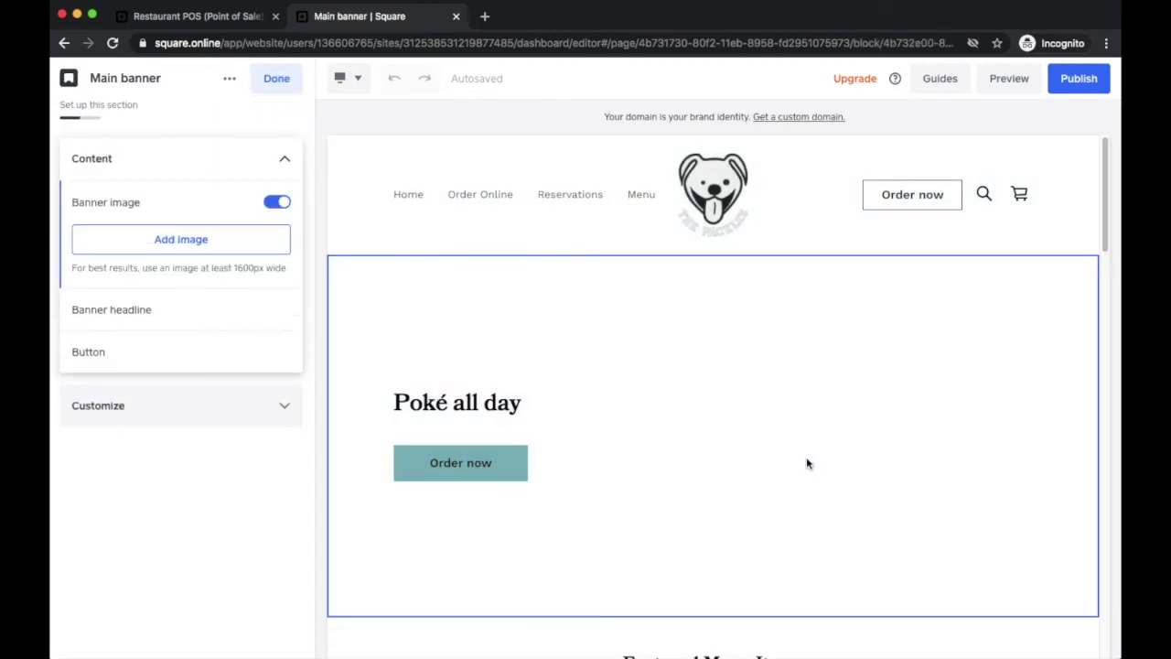
left_click(282, 210)
left_click(284, 209)
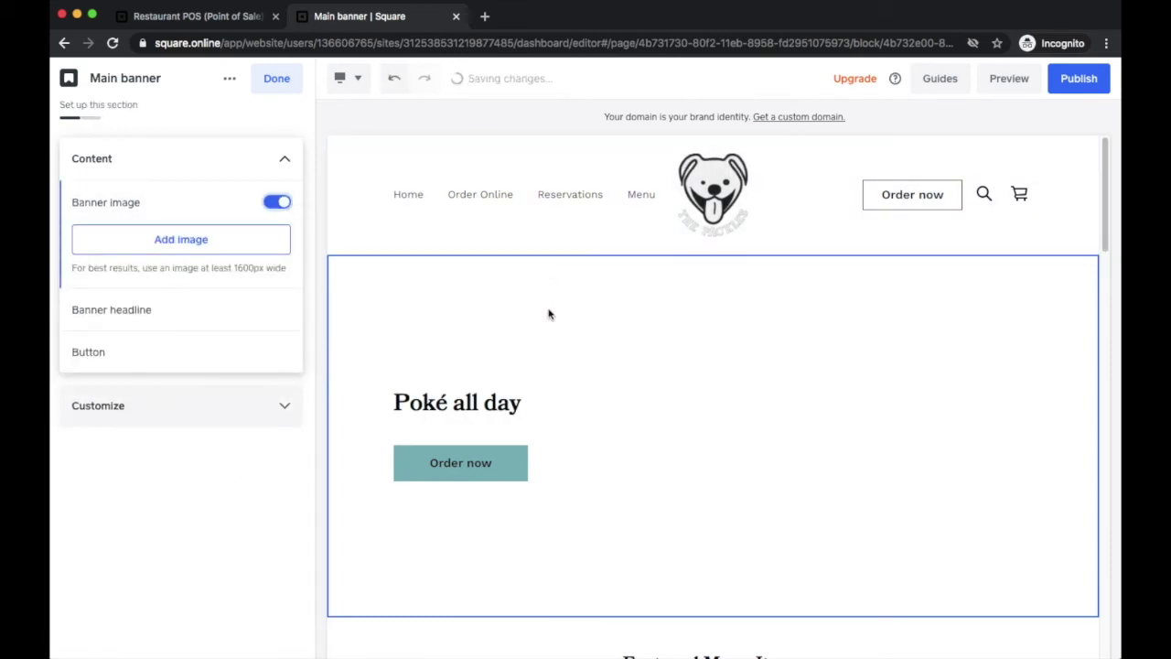
Upload Food--Restaurant.jpg and save it as the main banner's image
left_click(188, 247)
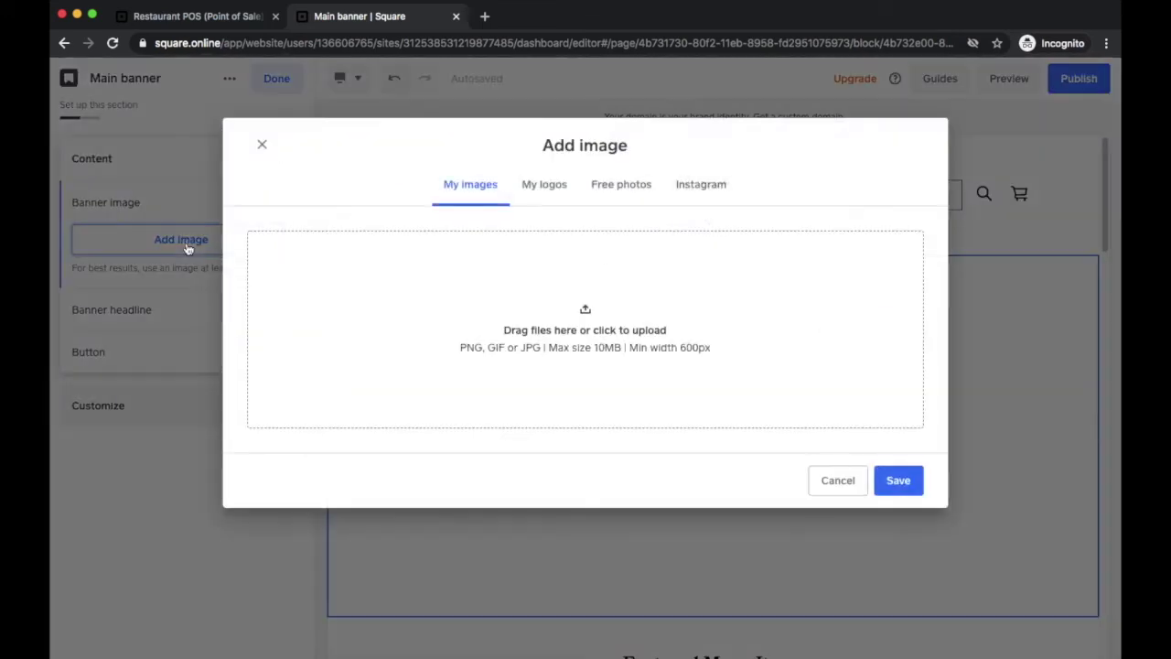
left_click(601, 320)
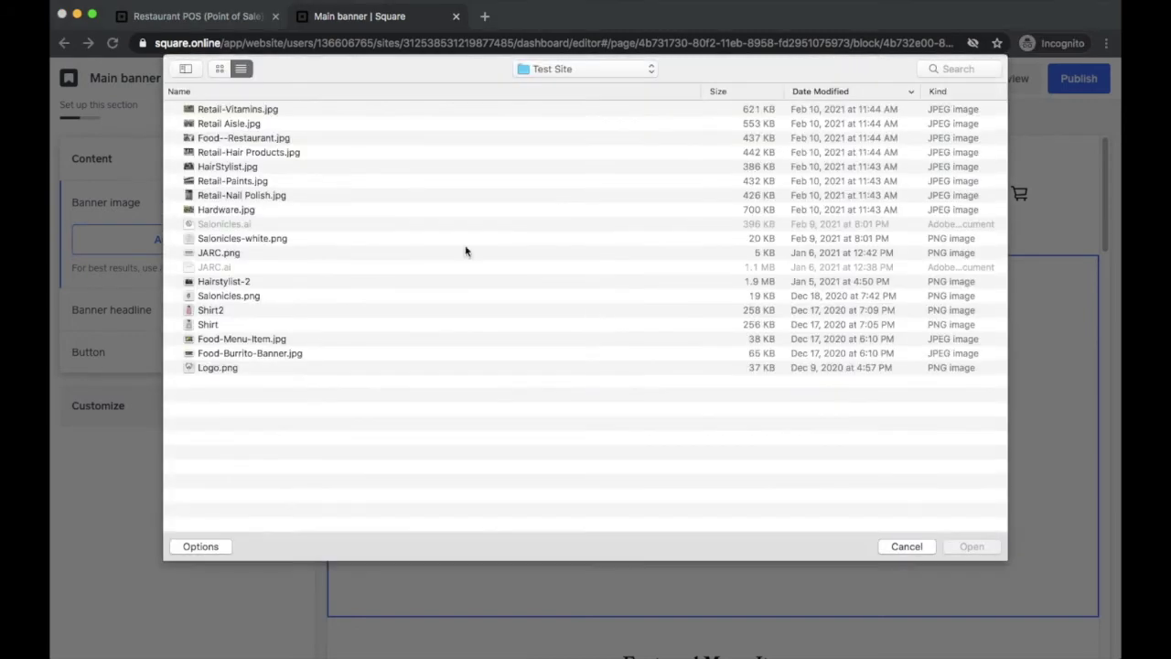
double_click(267, 139)
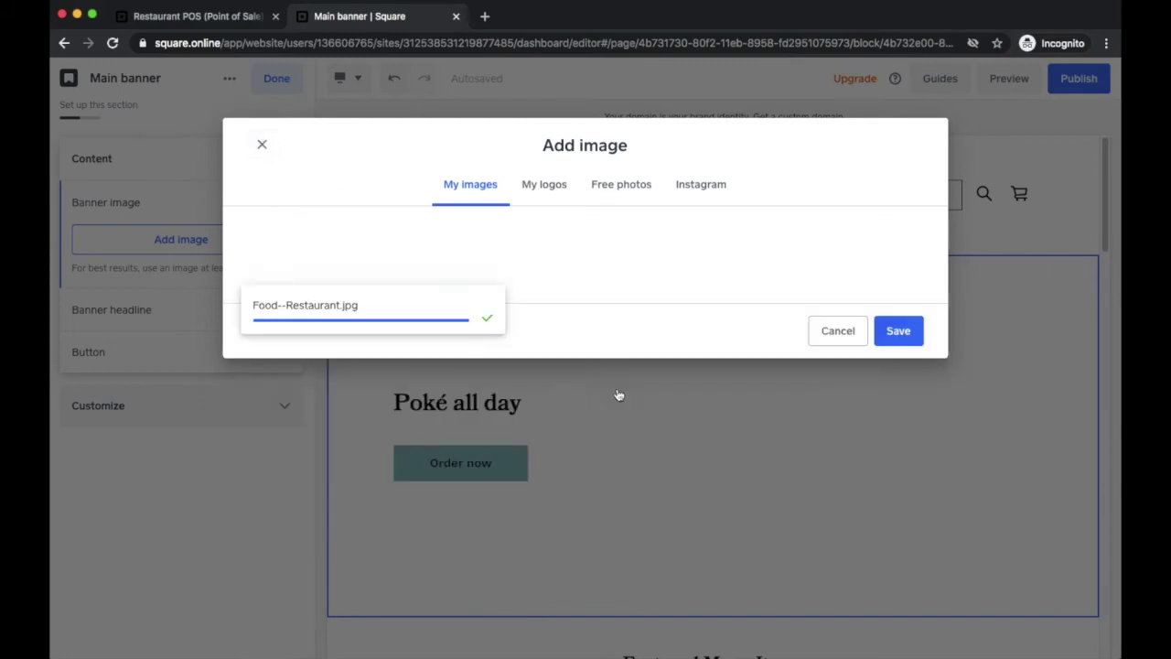
left_click(904, 455)
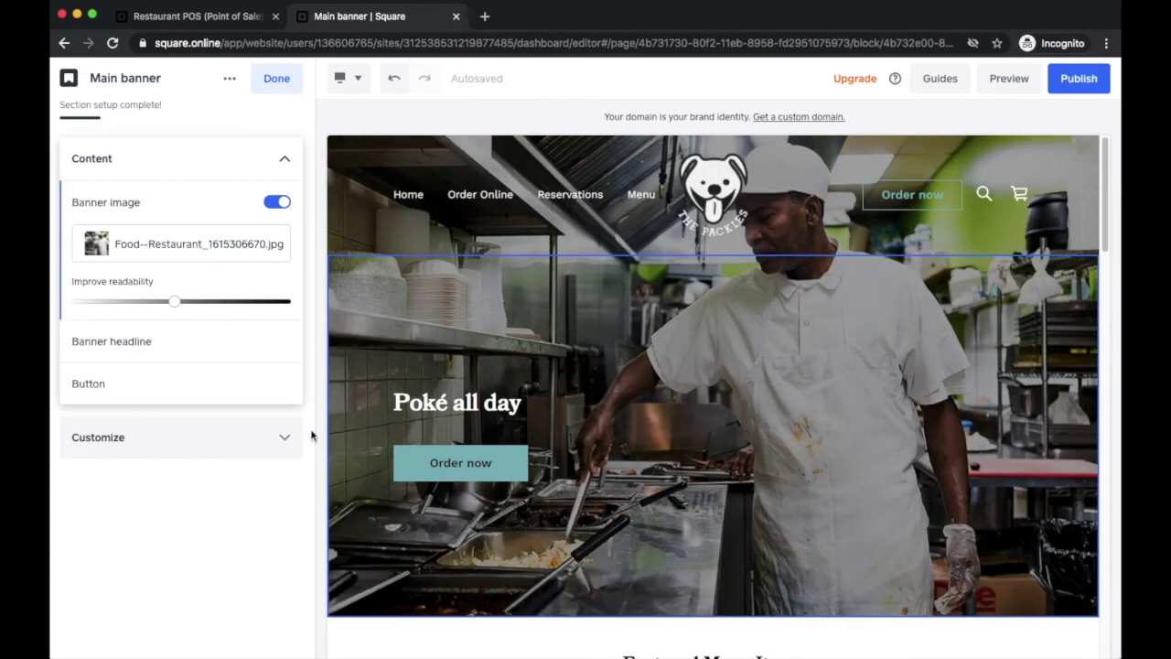
Change the banner headline "Poké all day" to a plain sans-serif font at a larger size
left_click(208, 352)
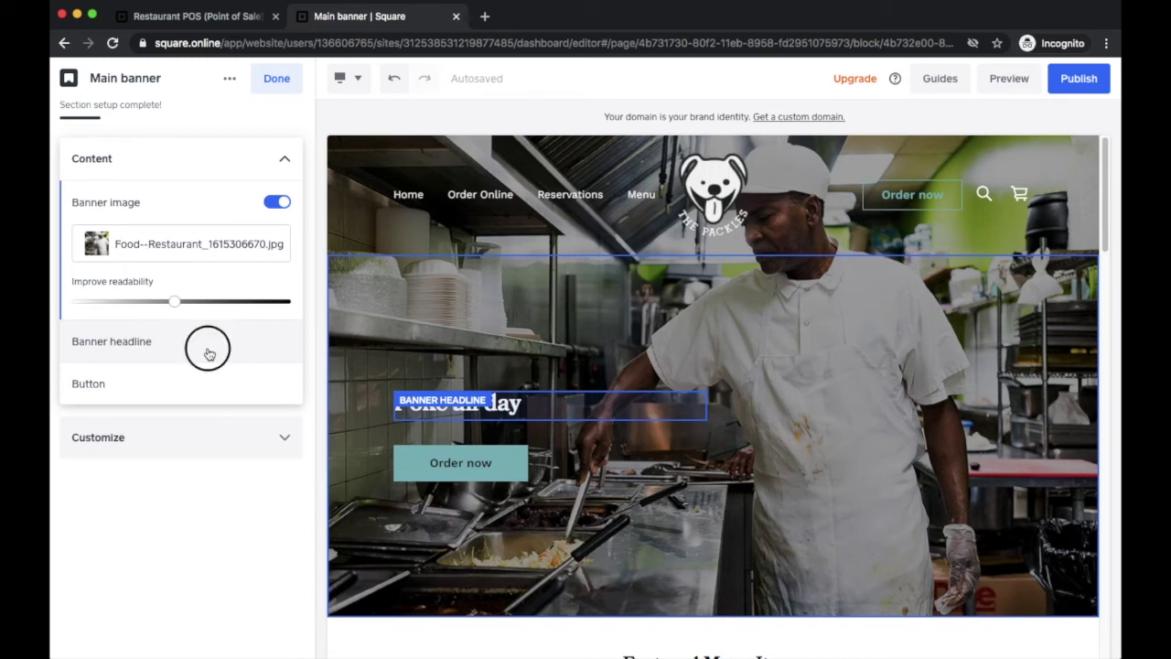
left_click(144, 287)
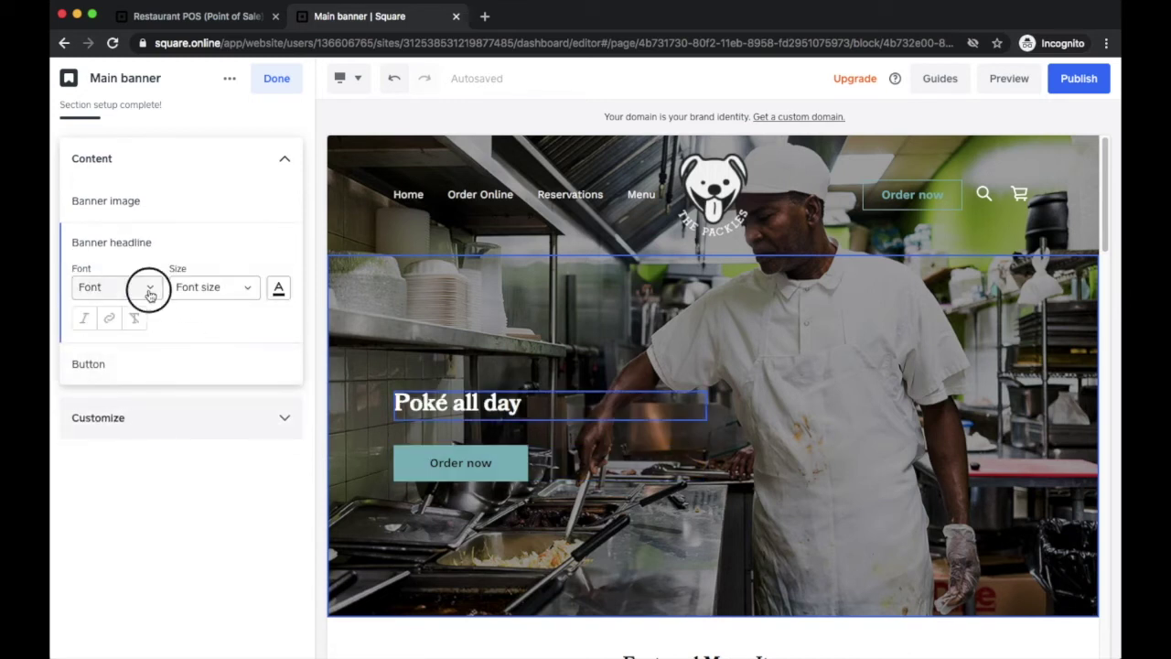
left_click(186, 292)
left_click(188, 373)
Recolor the banner's Order now button to a lighter teal and expand the banner's customization options
left_click_drag(137, 364, 140, 409)
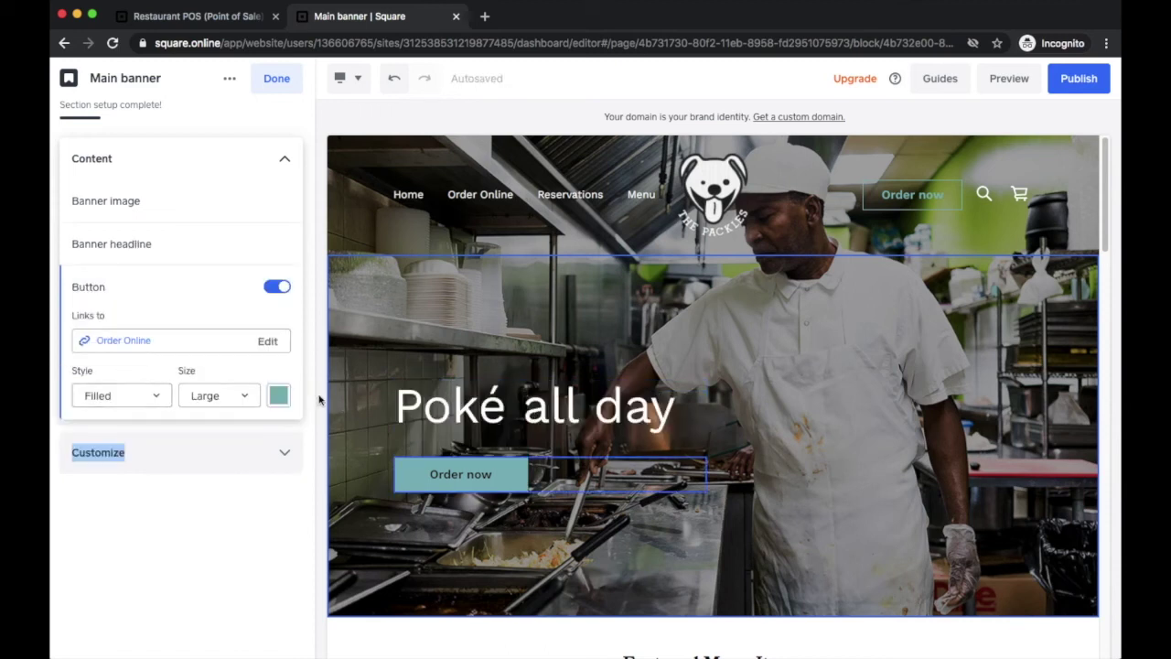
left_click(280, 395)
left_click(149, 448)
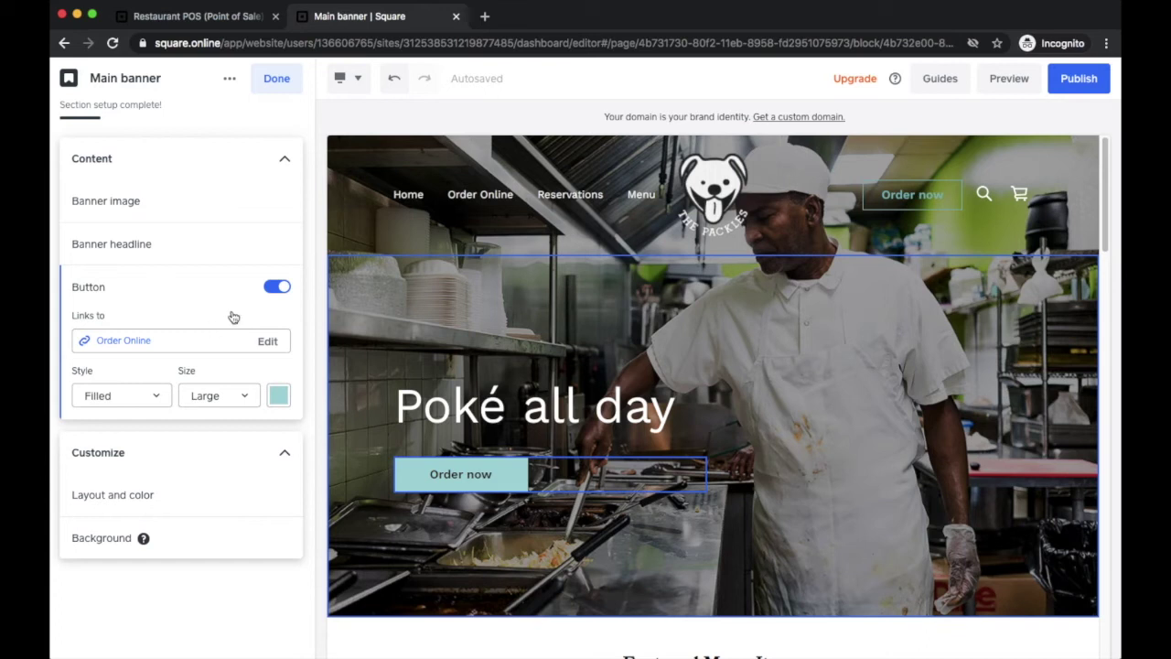
Hide the main banner's Order now button, show it again, and expand its settings
left_click(271, 291)
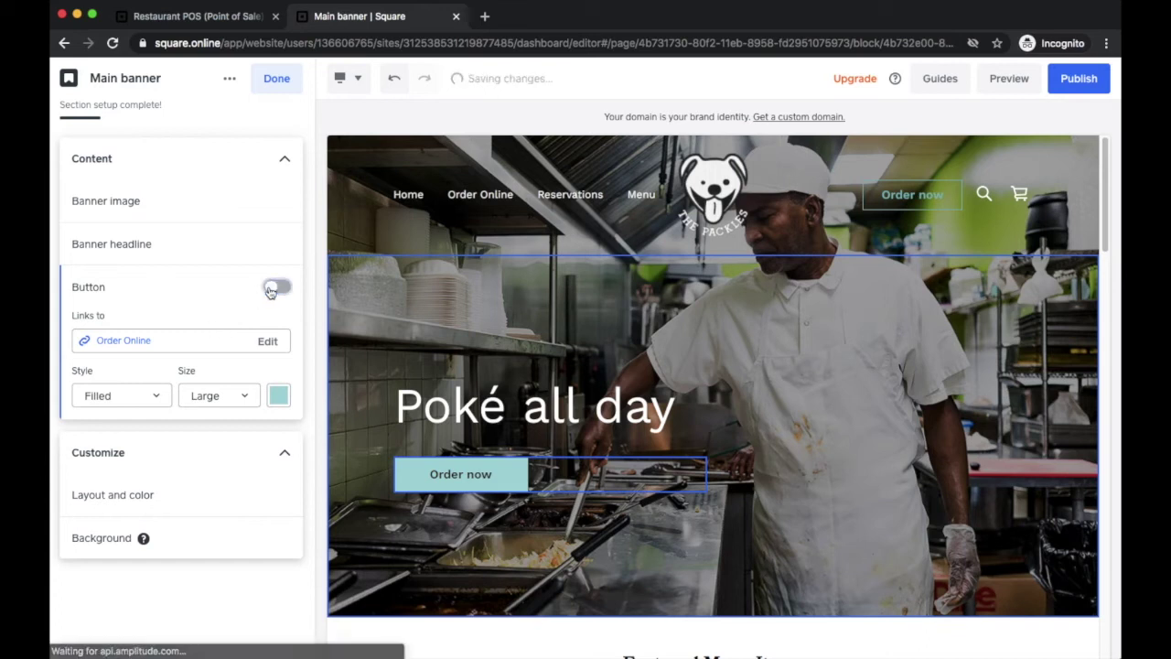
left_click(275, 252)
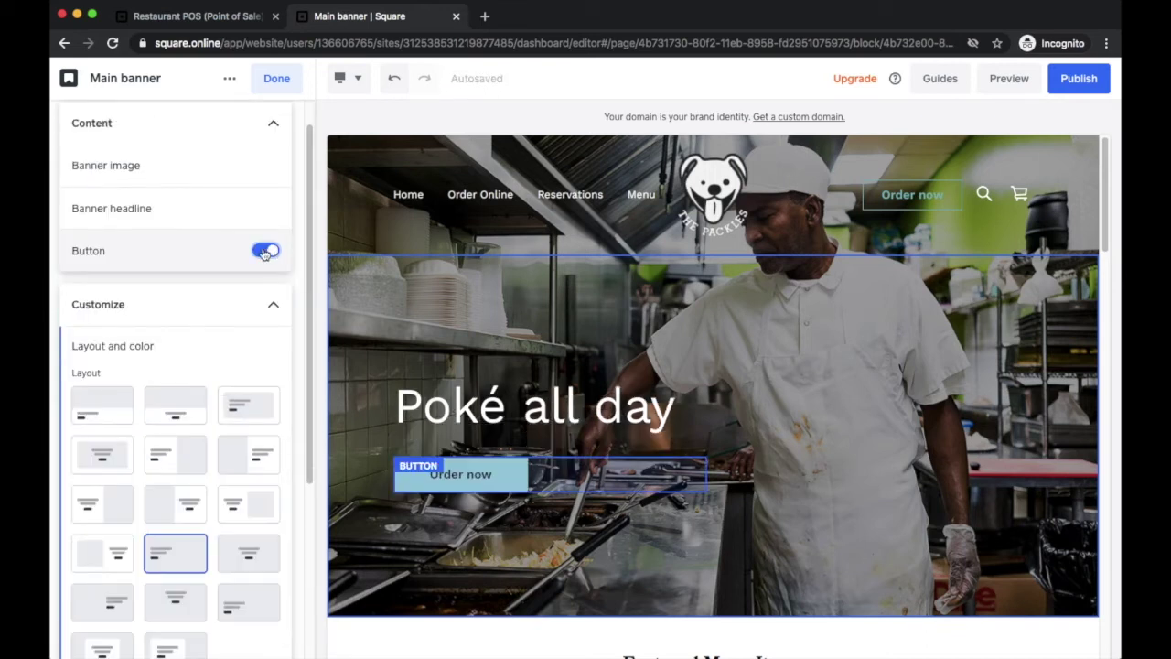
left_click(263, 254)
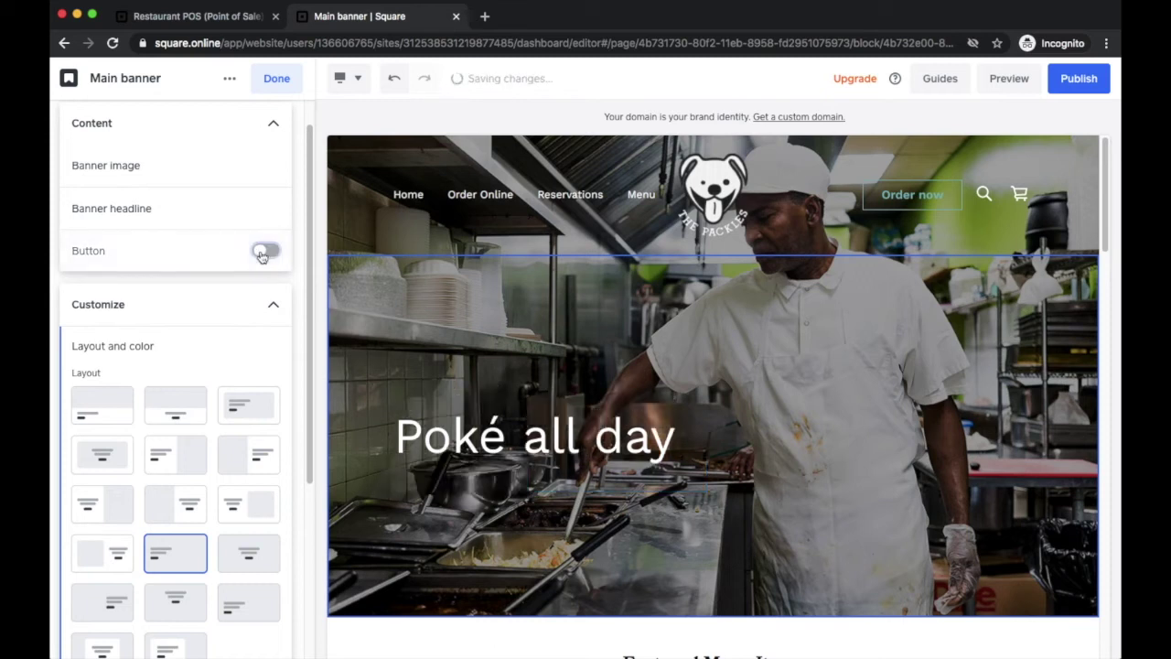
left_click(272, 254)
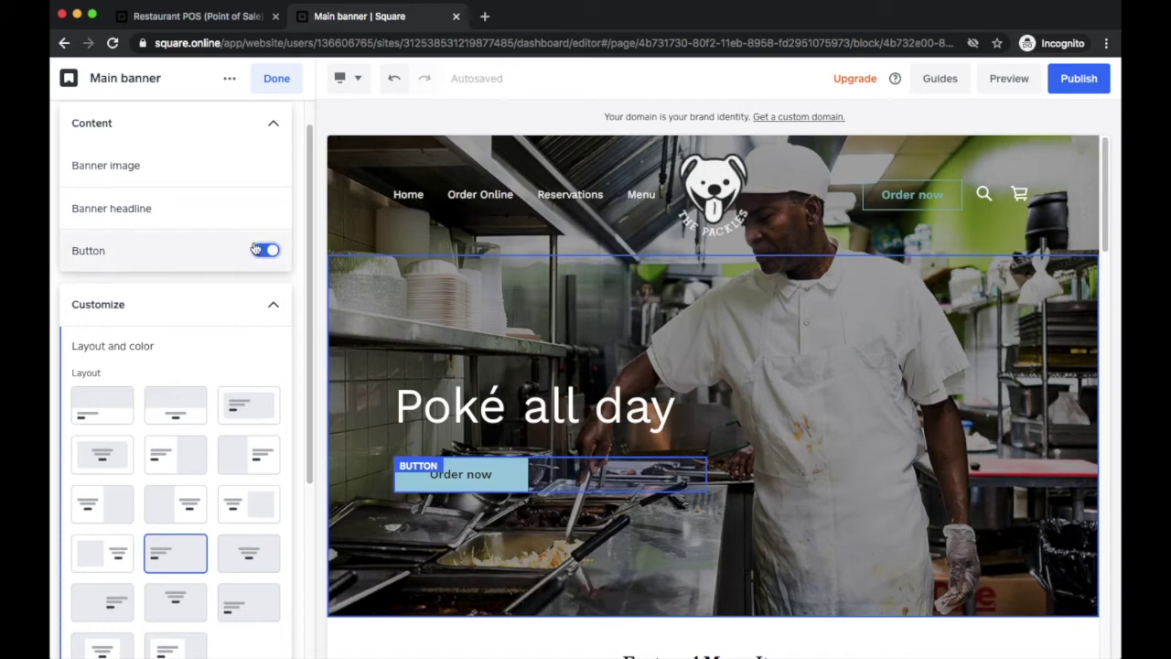
left_click(215, 250)
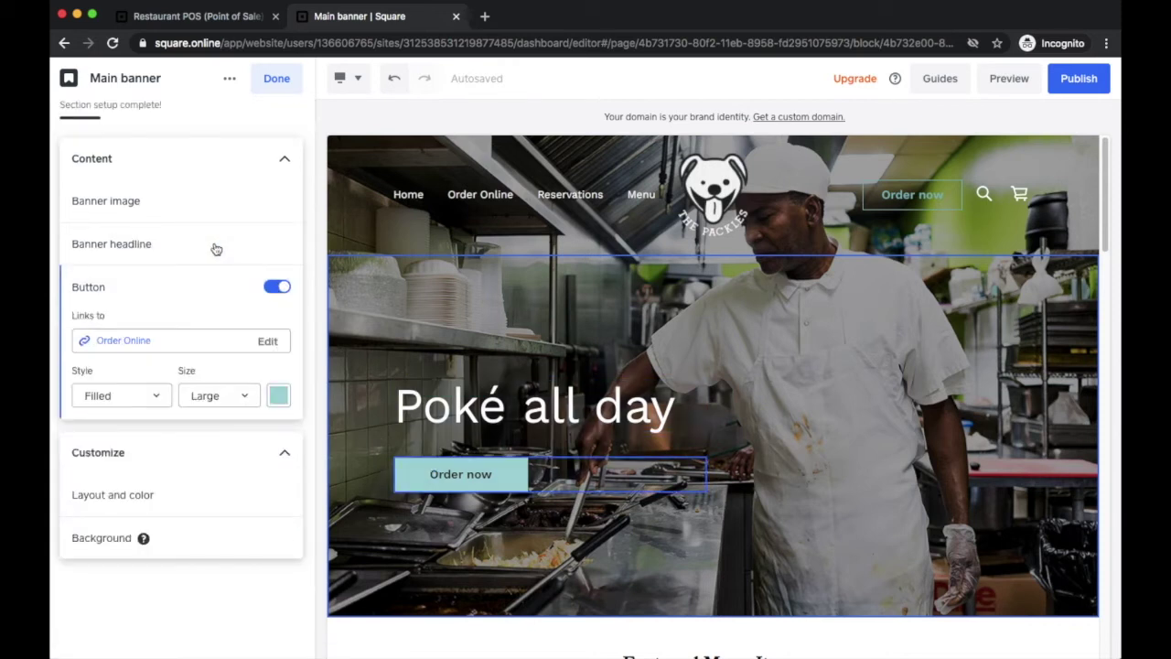
Examine the link destinations available for the banner's Order now button and close the link settings
left_click(131, 340)
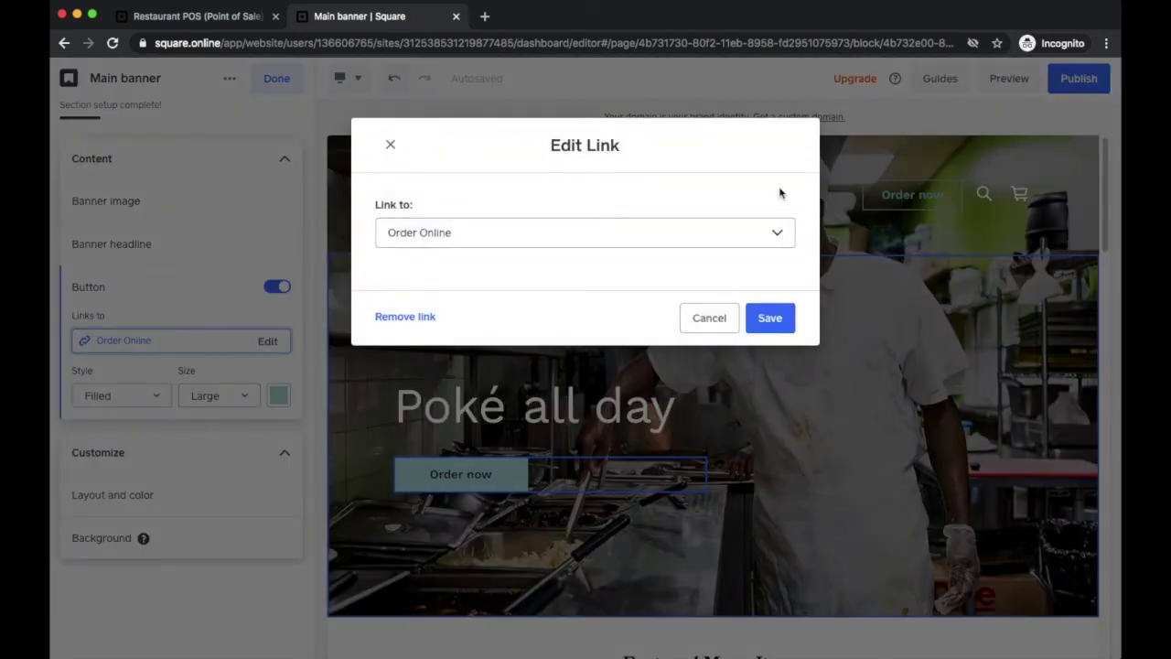
left_click(693, 238)
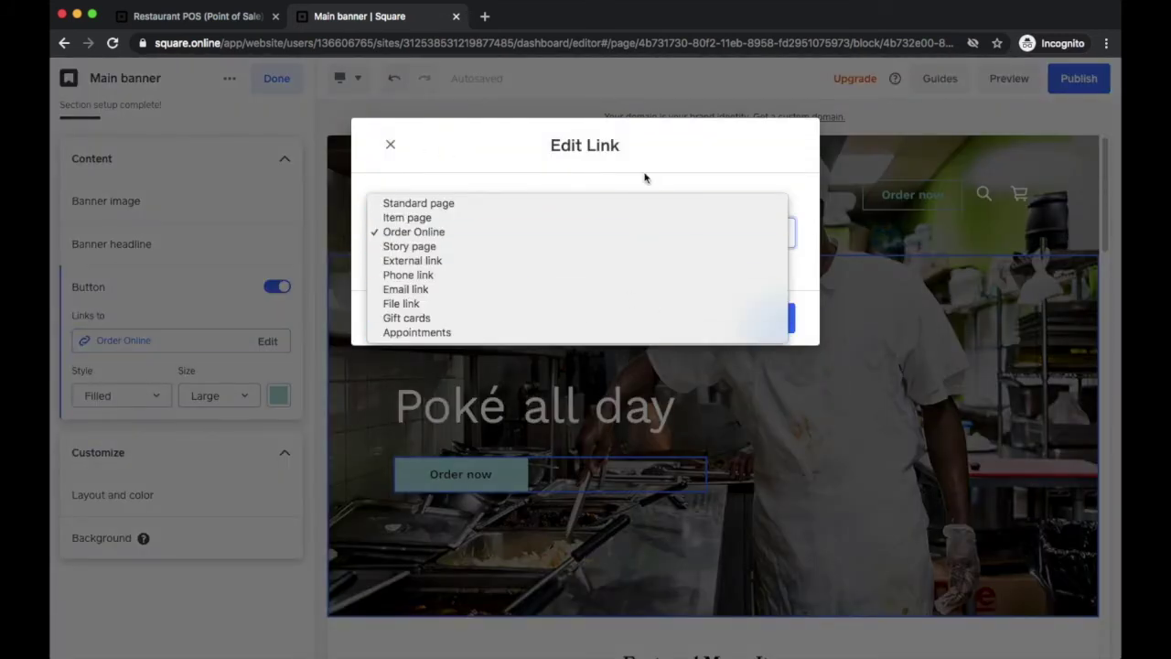
left_click(731, 159)
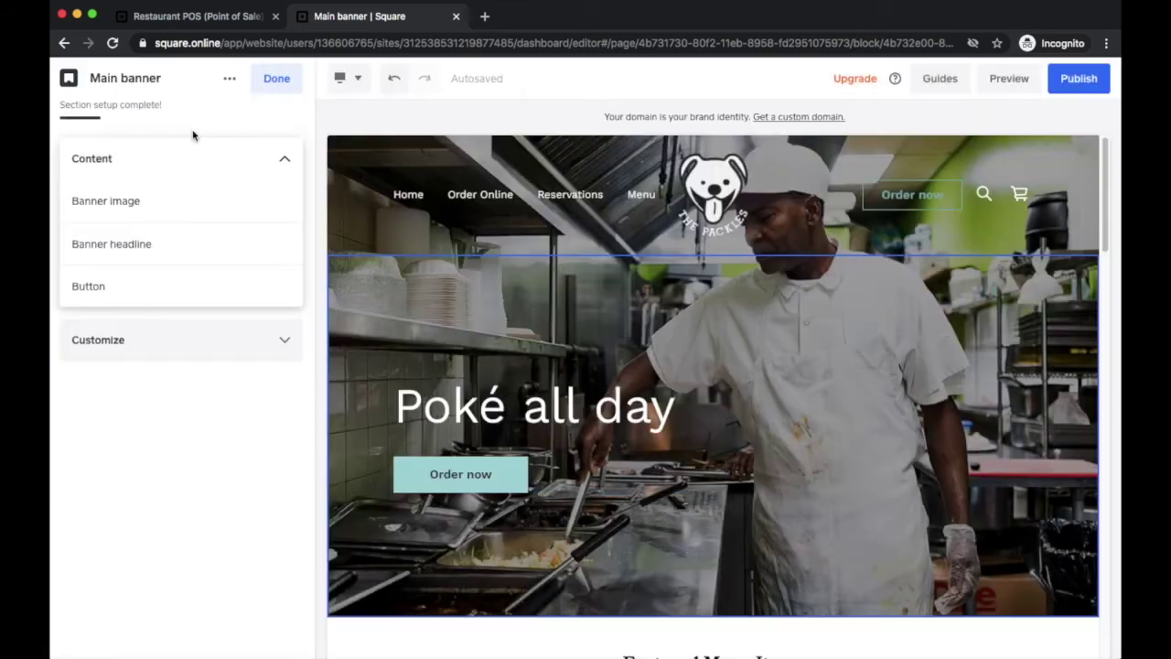
Try several main banner layouts and apply the full-width image layout with headline and button centered near the image's upper edge
left_click(119, 337)
scroll(123, 334, "down", 3)
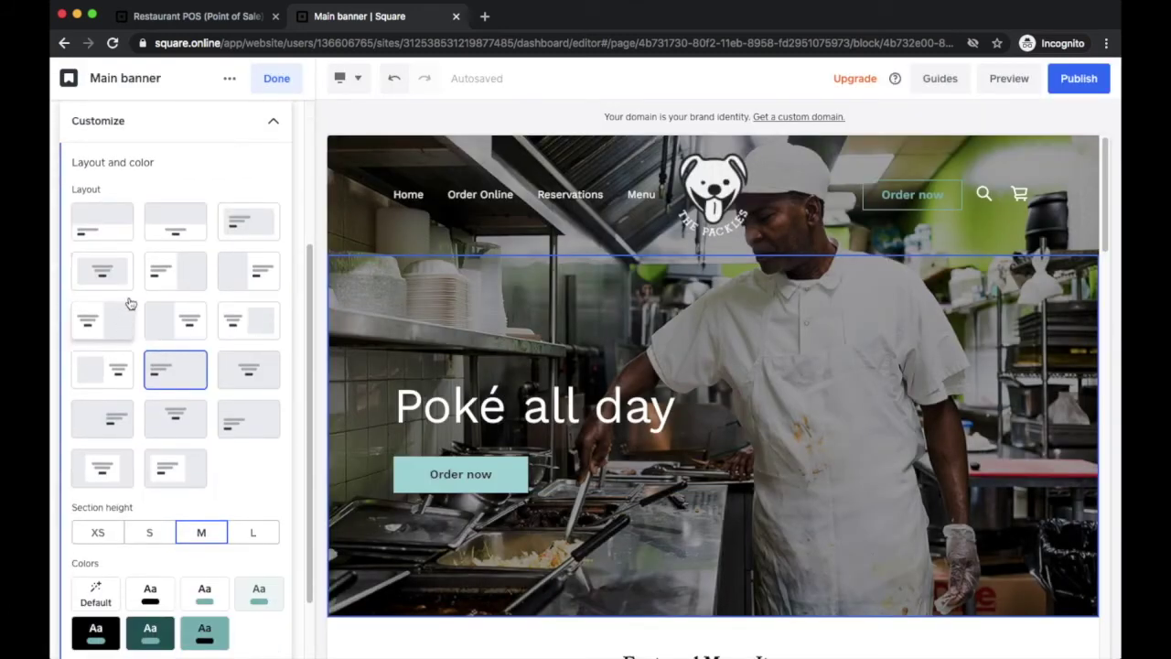
left_click(92, 237)
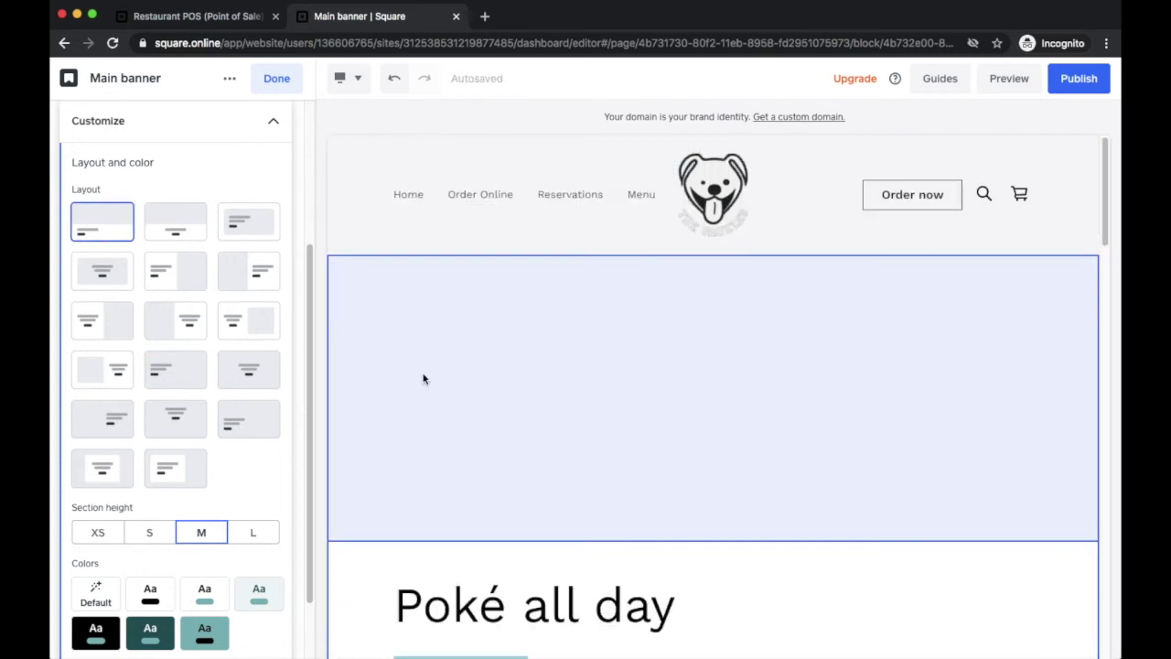
left_click(160, 313)
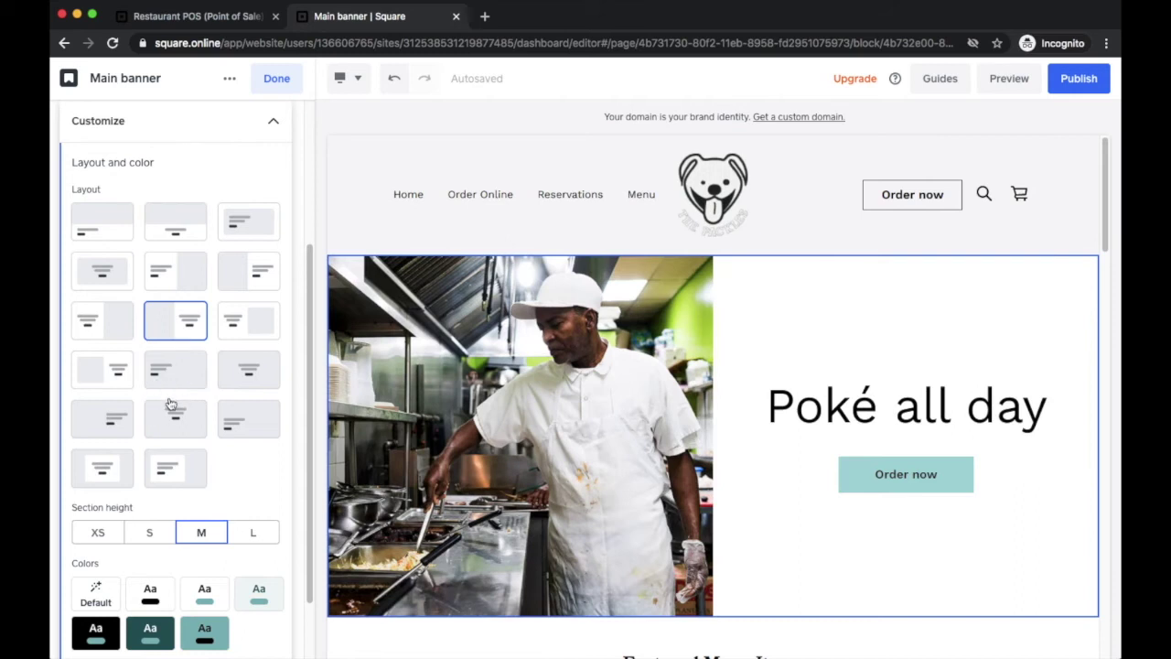
left_click(174, 411)
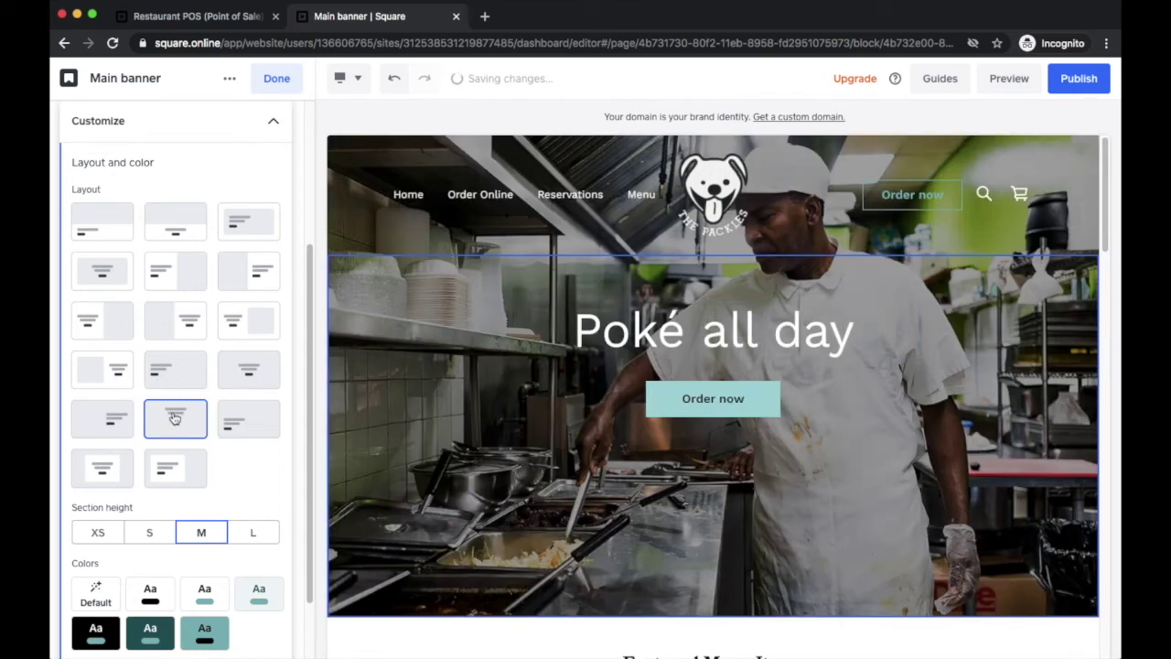
Change the banner headline to "Burritos all day" and finish editing the main banner
left_click(630, 349)
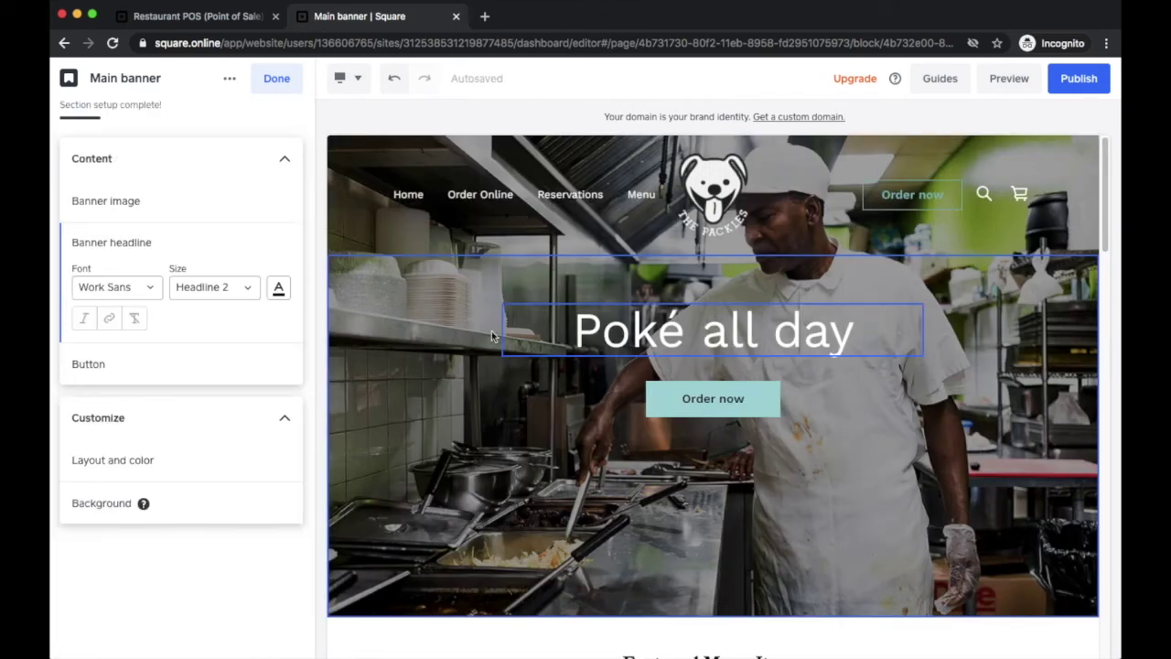
double_click(616, 316)
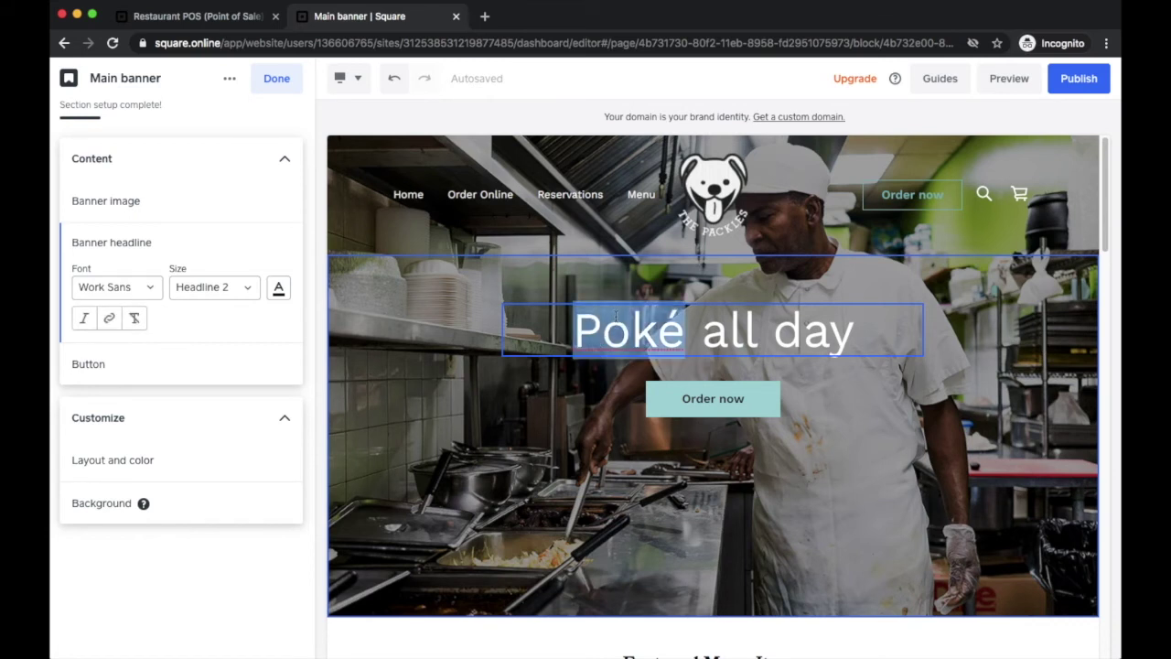
type("Burrit")
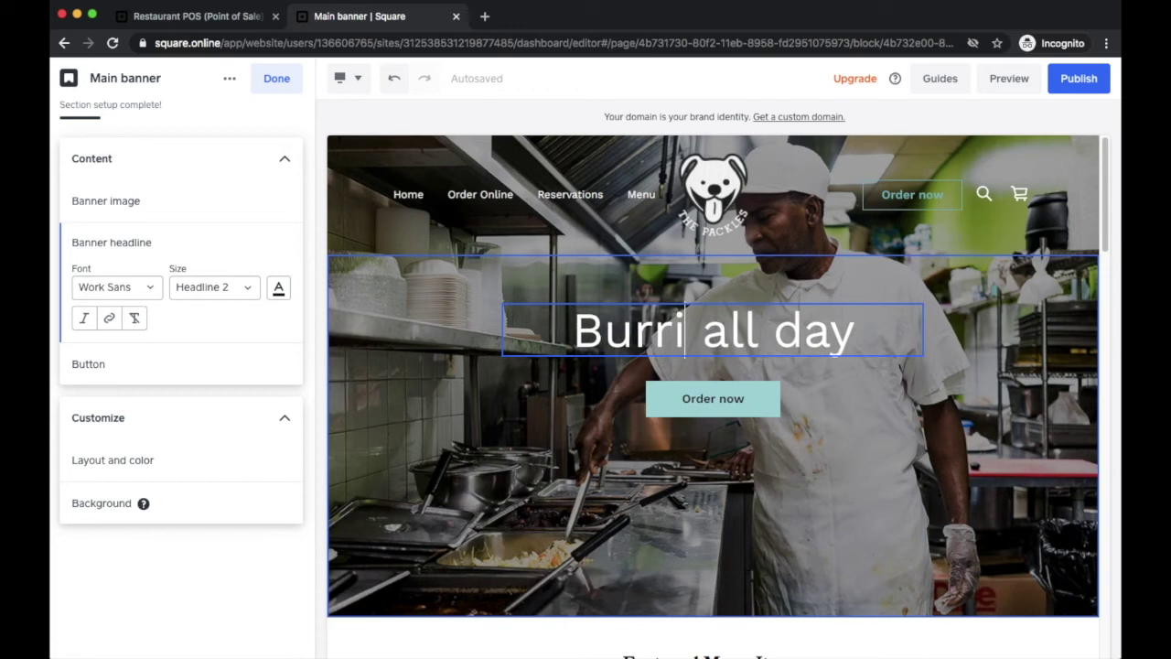
type("os")
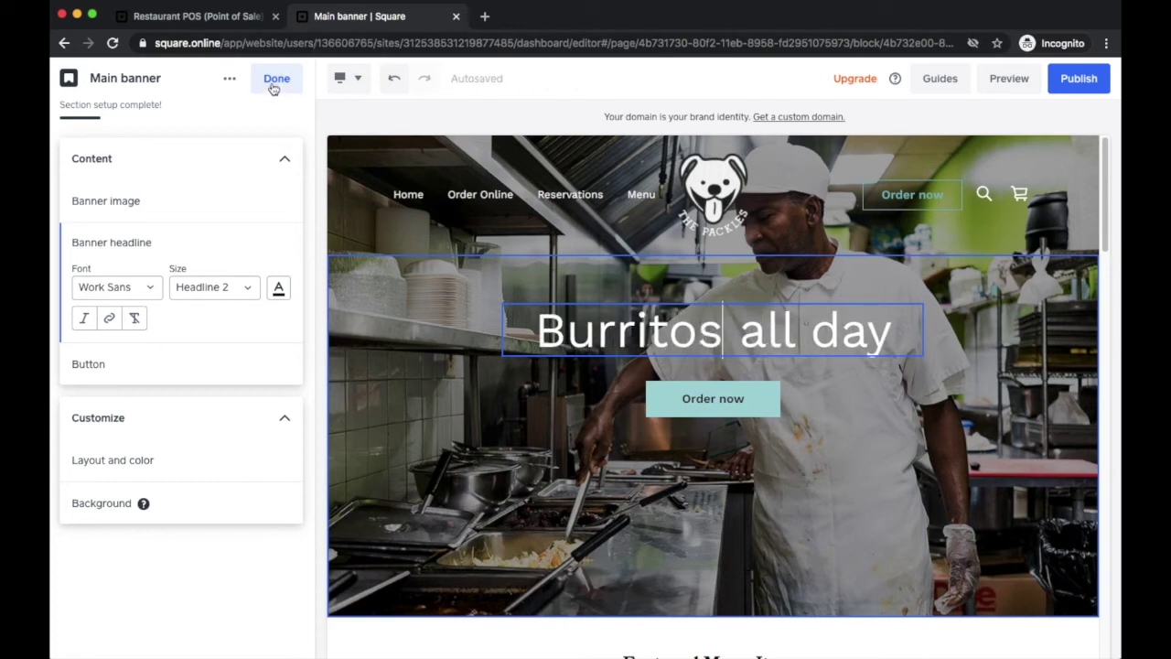
left_click(272, 86)
Create a menu item for the Featured menu items section, titled Burrito and priced at 20
scroll(712, 364, "down", 4)
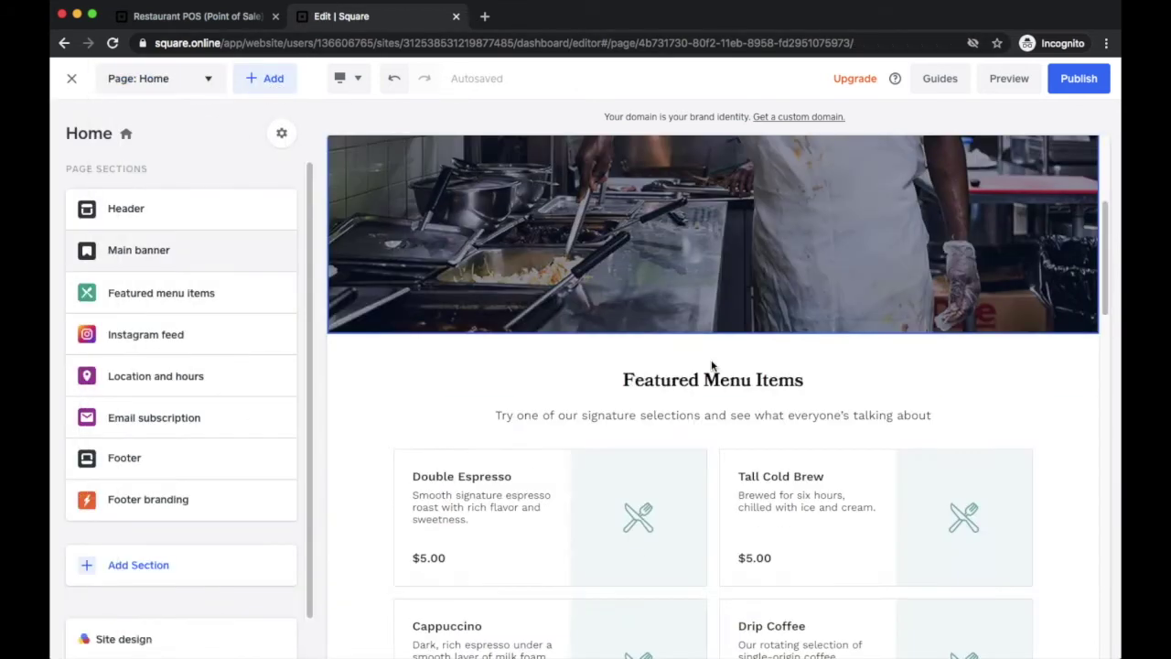
scroll(712, 365, "down", 1)
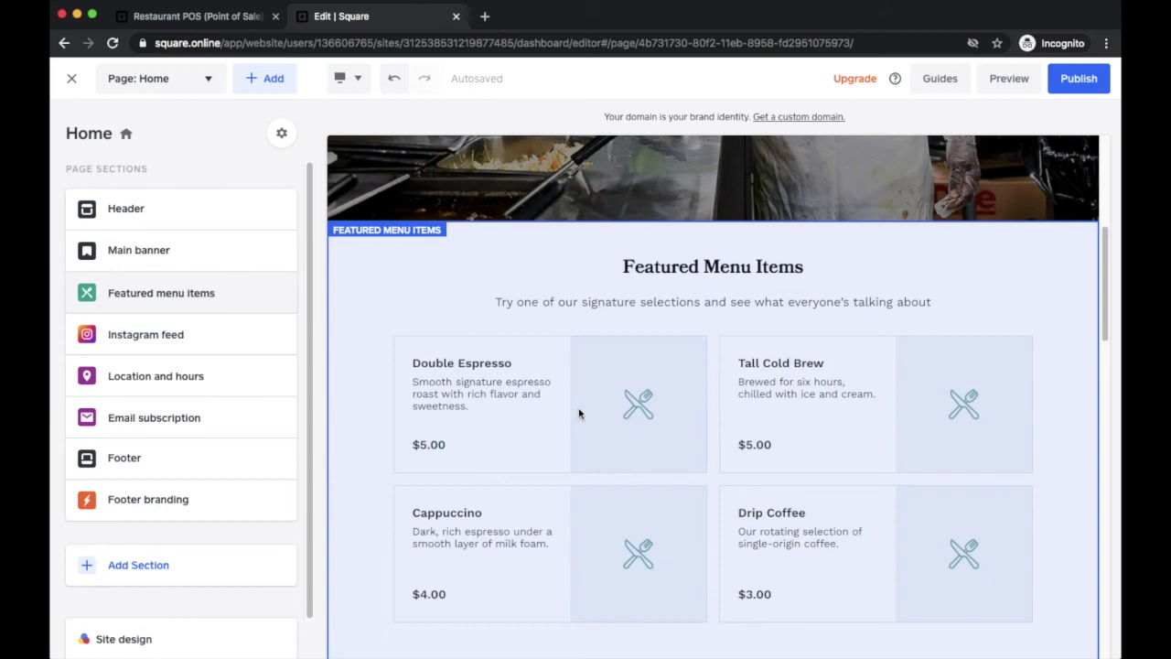
left_click(595, 390)
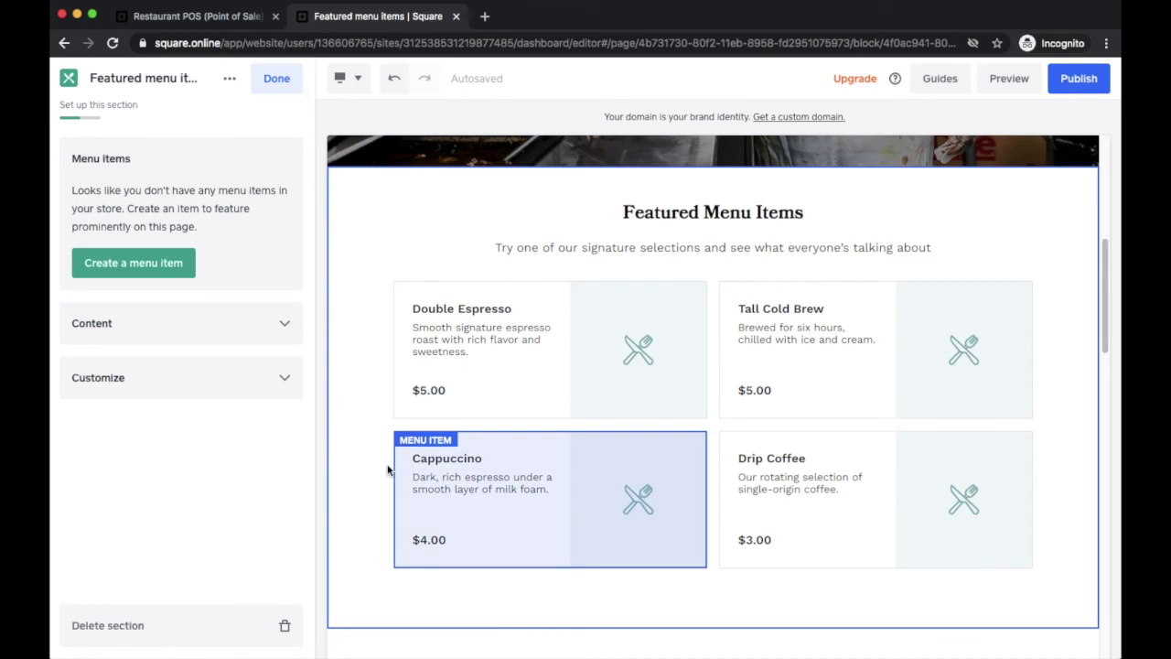
left_click(143, 271)
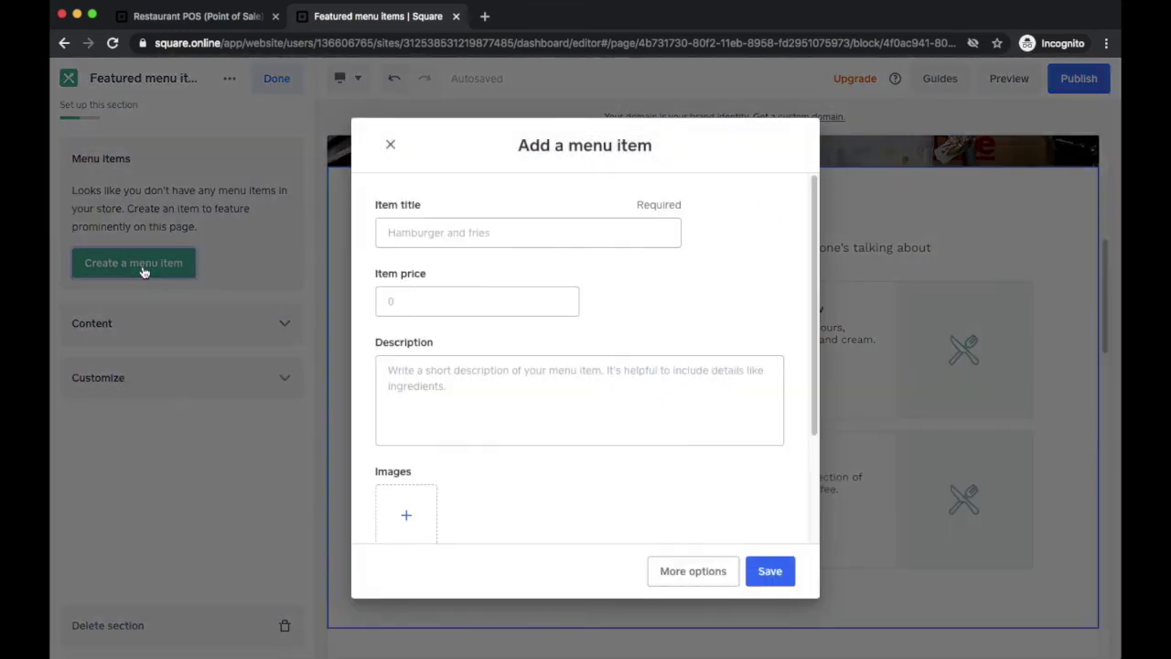
left_click(528, 233)
type("Burrito")
key("Tab")
type("20")
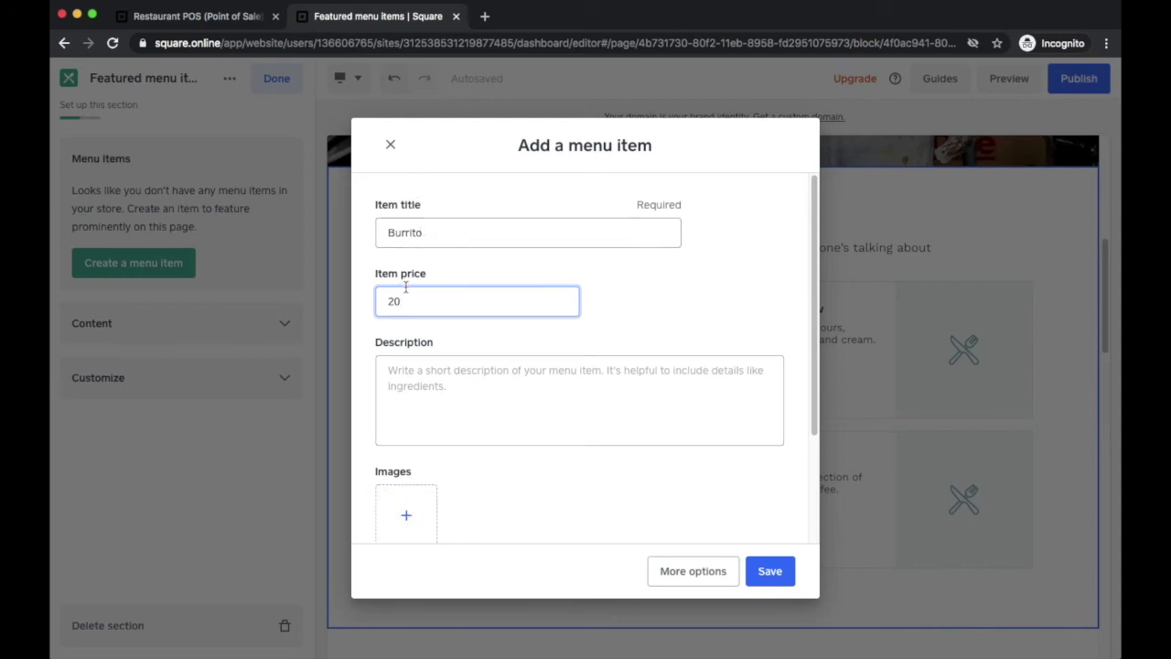
Enter the description "Chicken burrito" for the new menu item and upload the burrito photo as its image
left_click(432, 404)
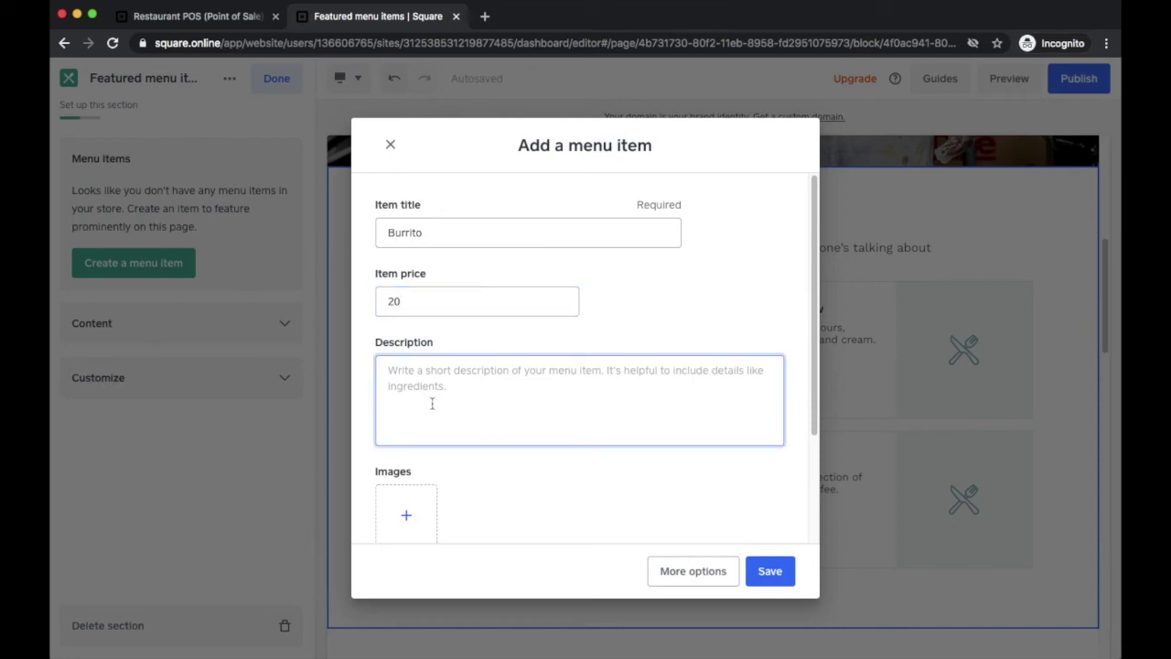
type("Chicken burrito")
scroll(389, 485, "down", 2)
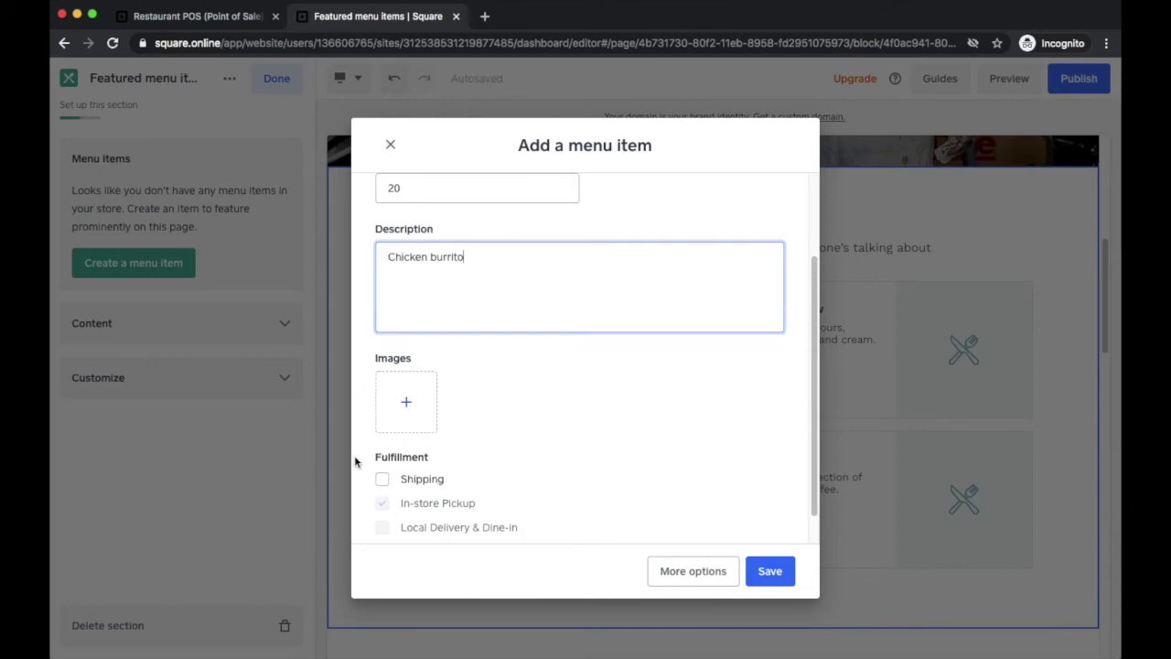
left_click(393, 408)
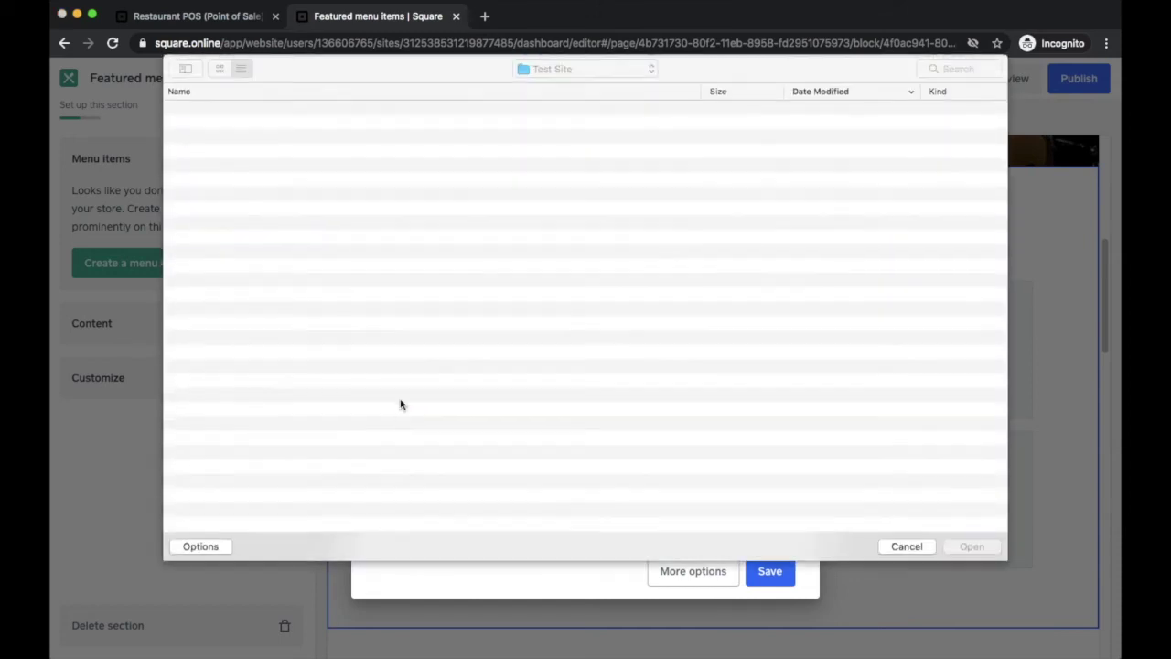
double_click(294, 172)
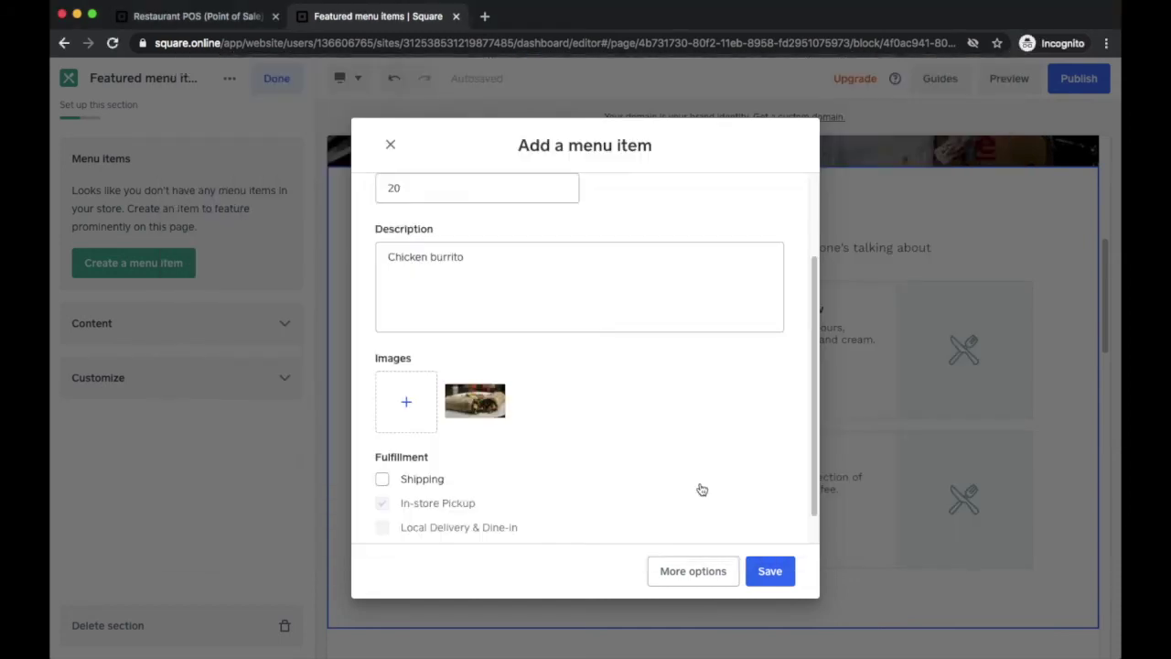
Expand the Burrito item to its full set of options and set its sale price to 15
scroll(698, 489, "down", 1)
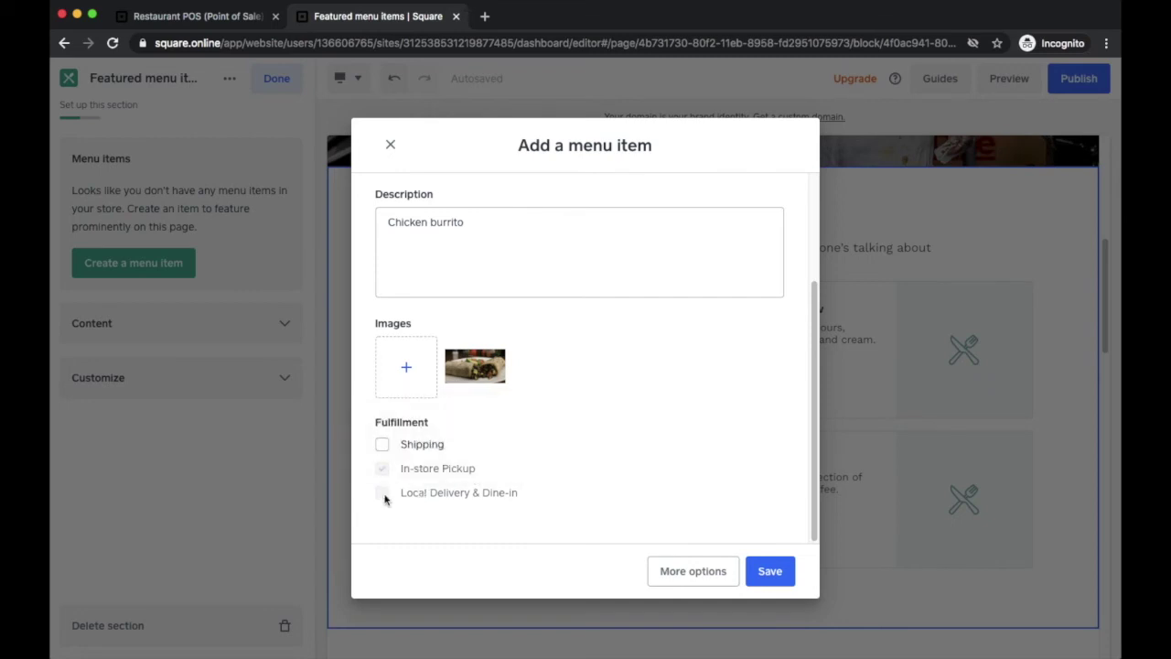
left_click(697, 577)
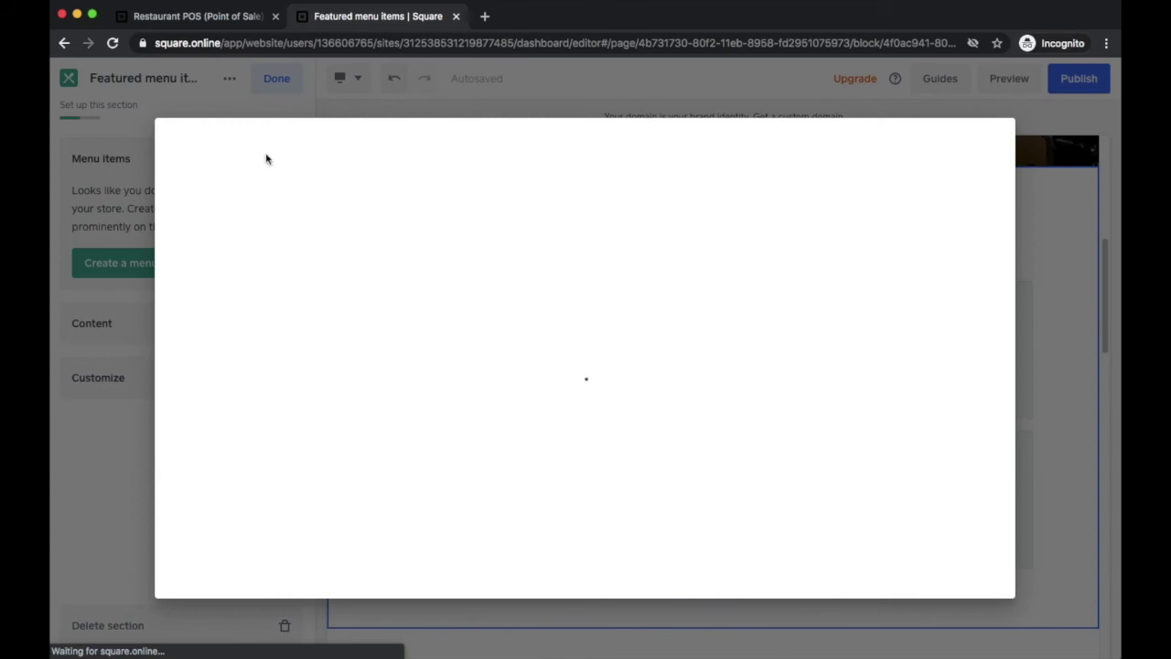
scroll(366, 332, "down", 5)
scroll(369, 332, "up", 2)
scroll(286, 428, "up", 1)
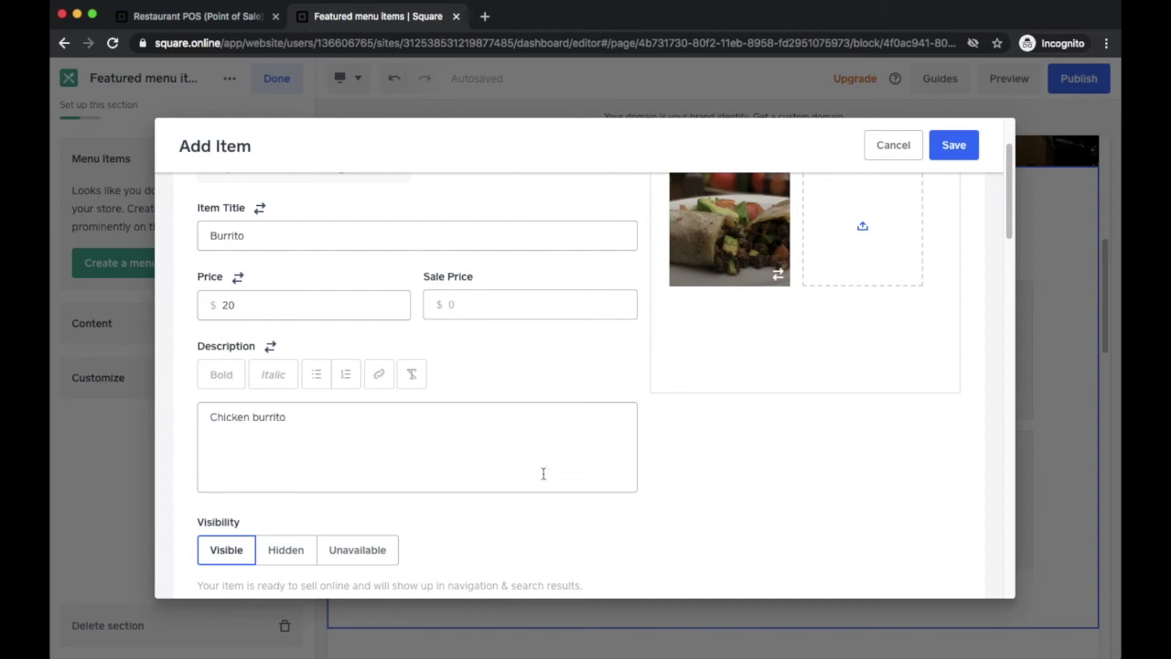
left_click(458, 299)
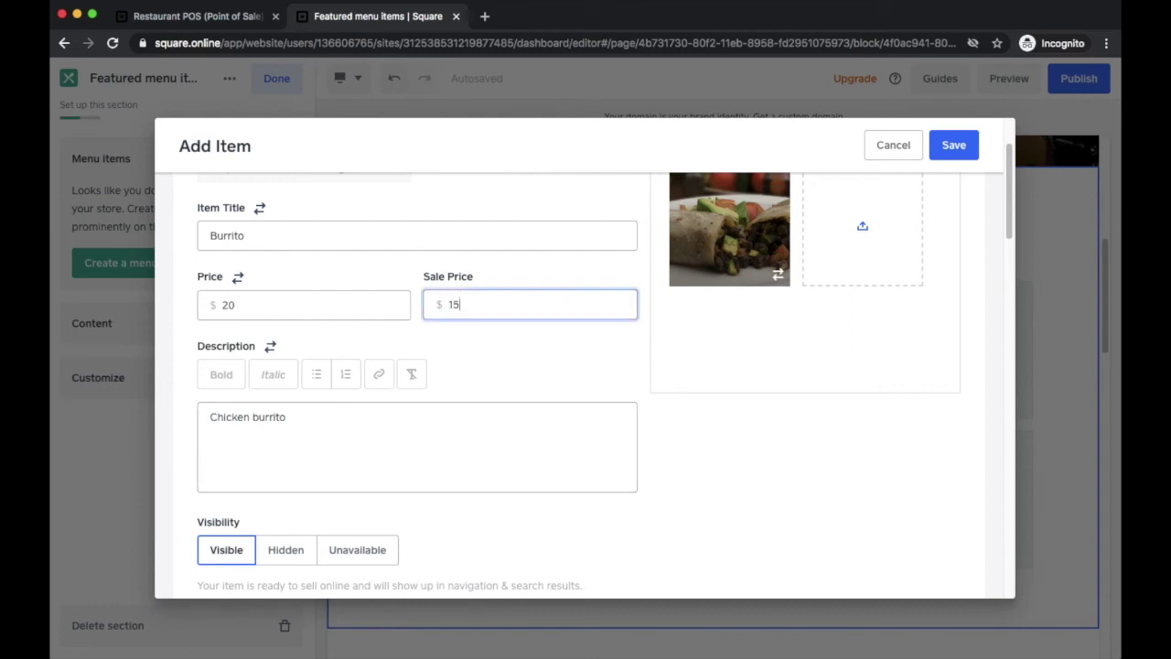
left_click(392, 424)
Enable Local Delivery & Self-serve ordering for the Burrito item and set its pickup and delivery prep time to 45 minutes
scroll(386, 421, "down", 4)
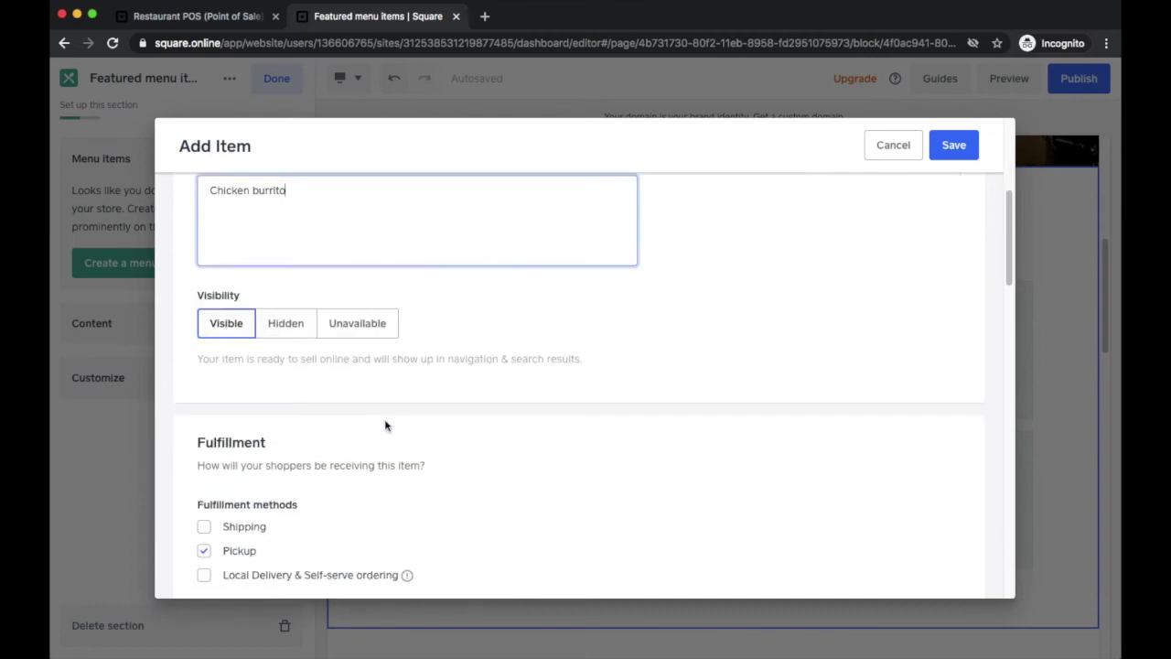
scroll(385, 424, "down", 2)
left_click(204, 464)
scroll(510, 445, "down", 2)
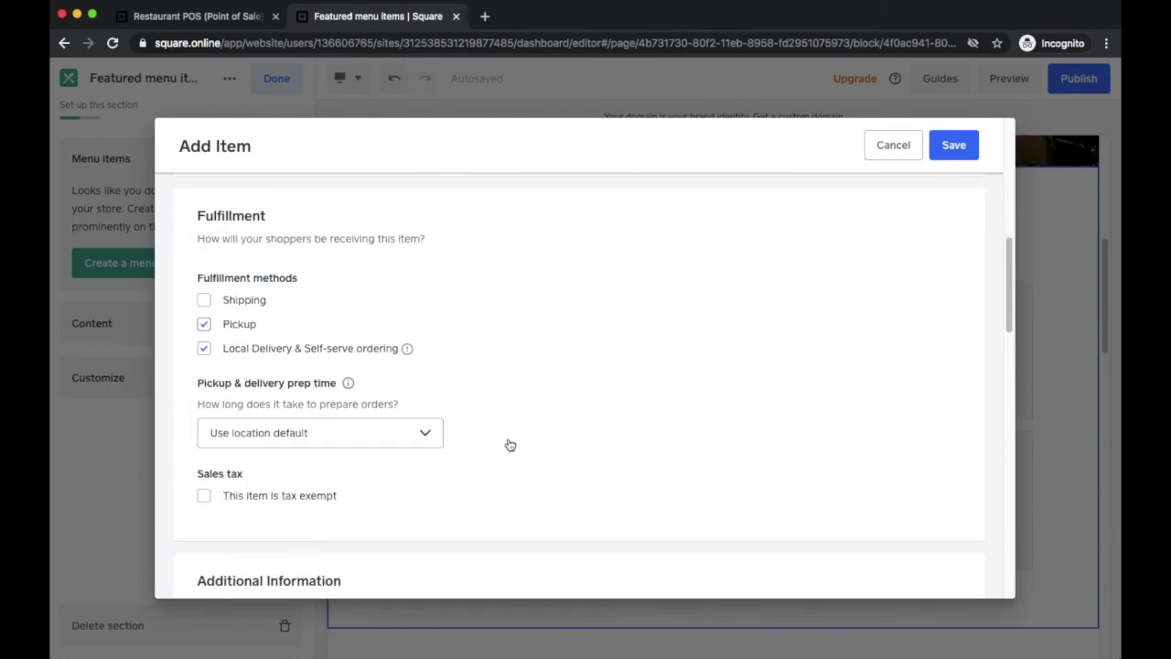
scroll(506, 438, "down", 1)
left_click(413, 378)
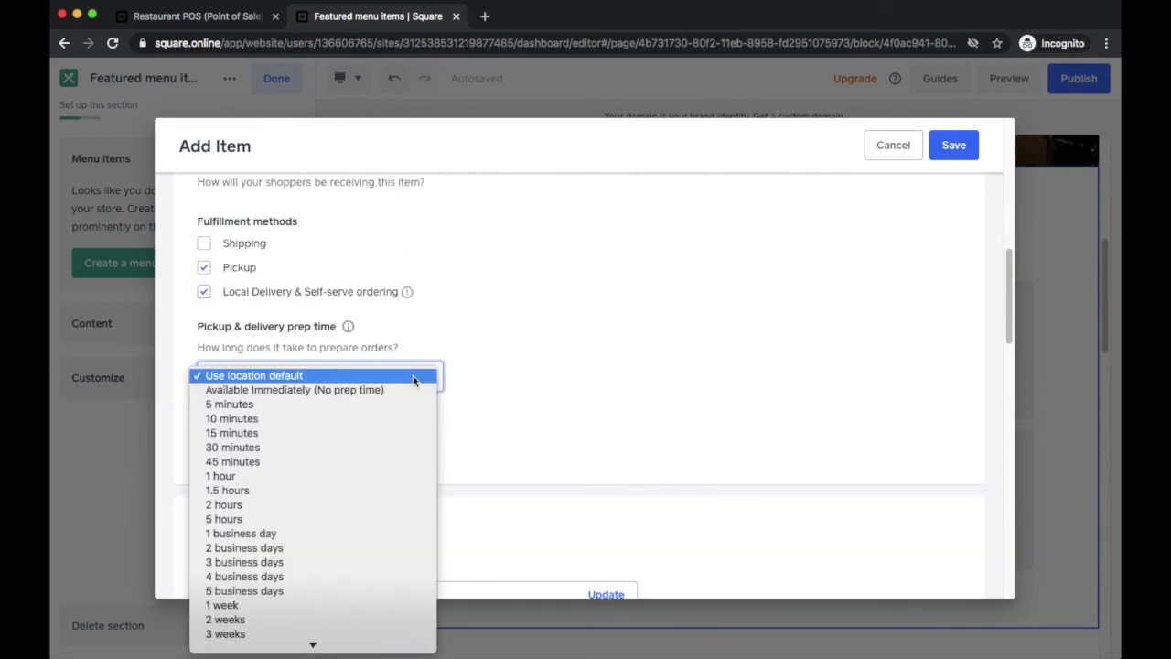
left_click(385, 461)
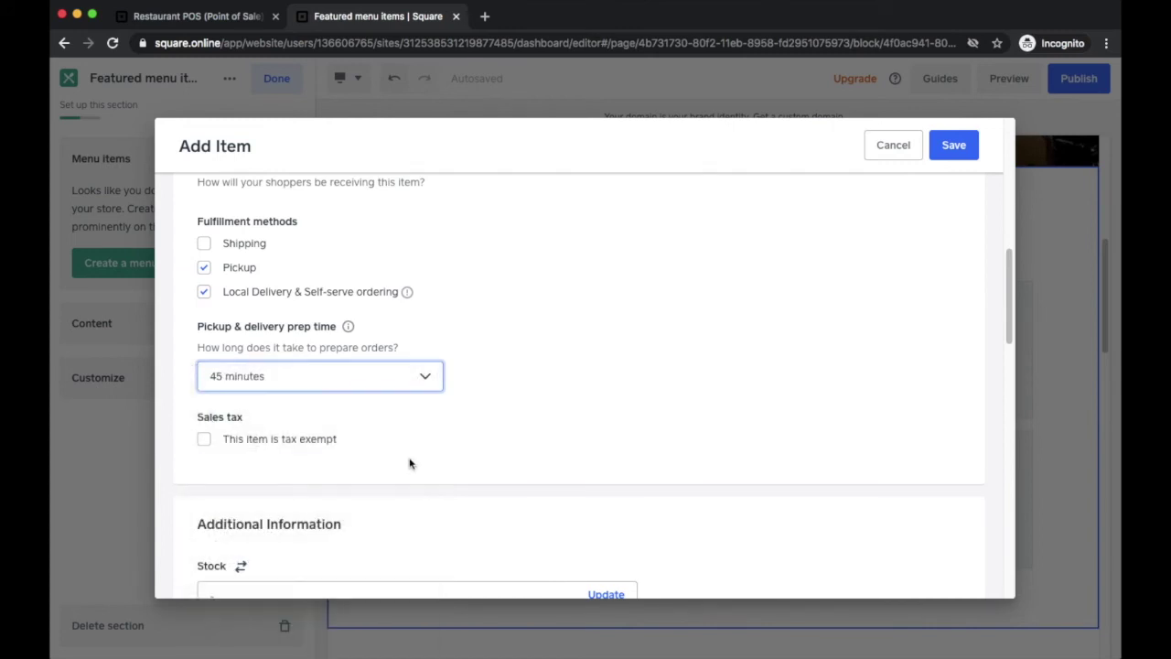
Review the Burrito item's sales tax, additional information, nutritional information, variations and modifiers settings
scroll(410, 469, "down", 1)
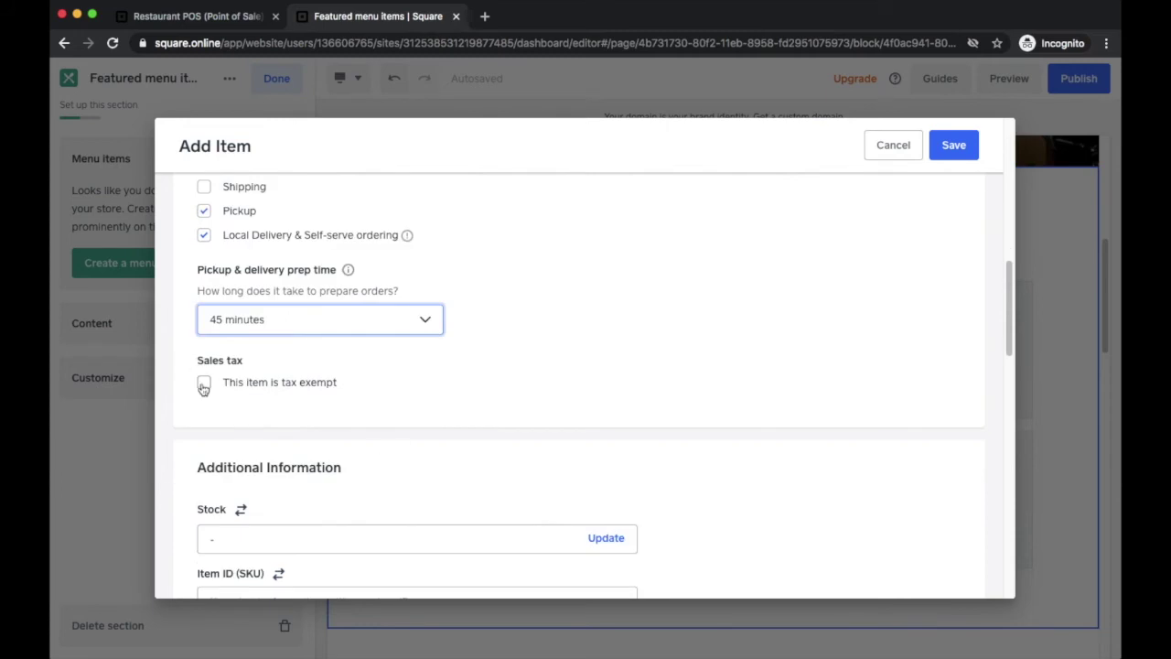
scroll(437, 369, "down", 5)
scroll(296, 204, "up", 1)
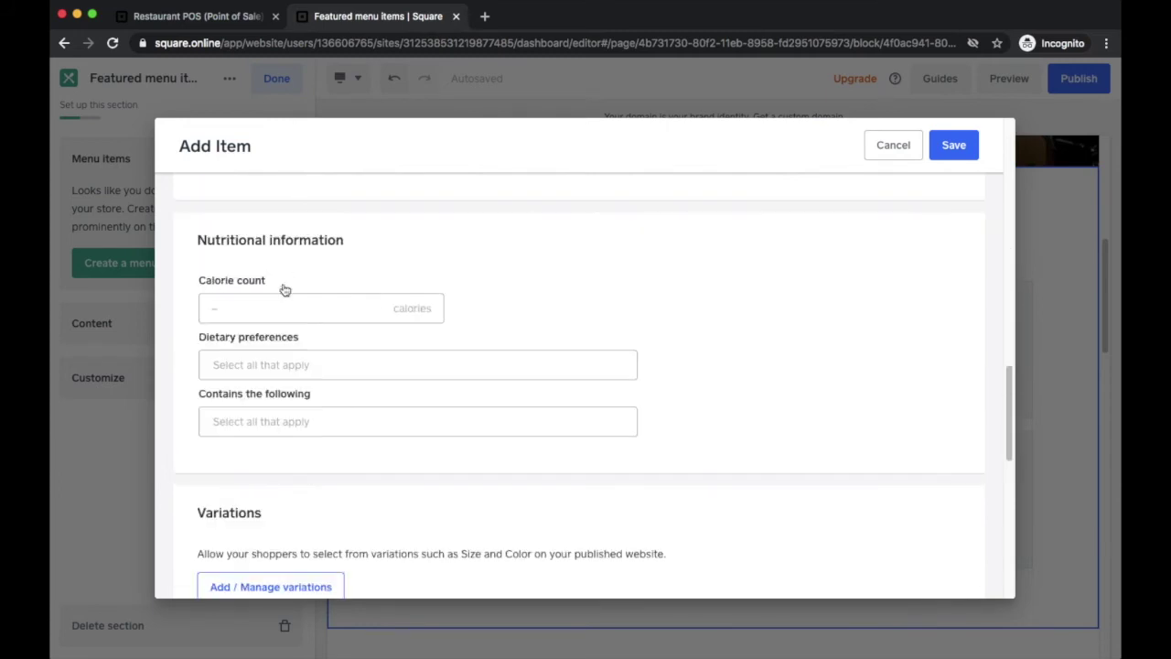
scroll(285, 293, "down", 4)
scroll(287, 366, "up", 2)
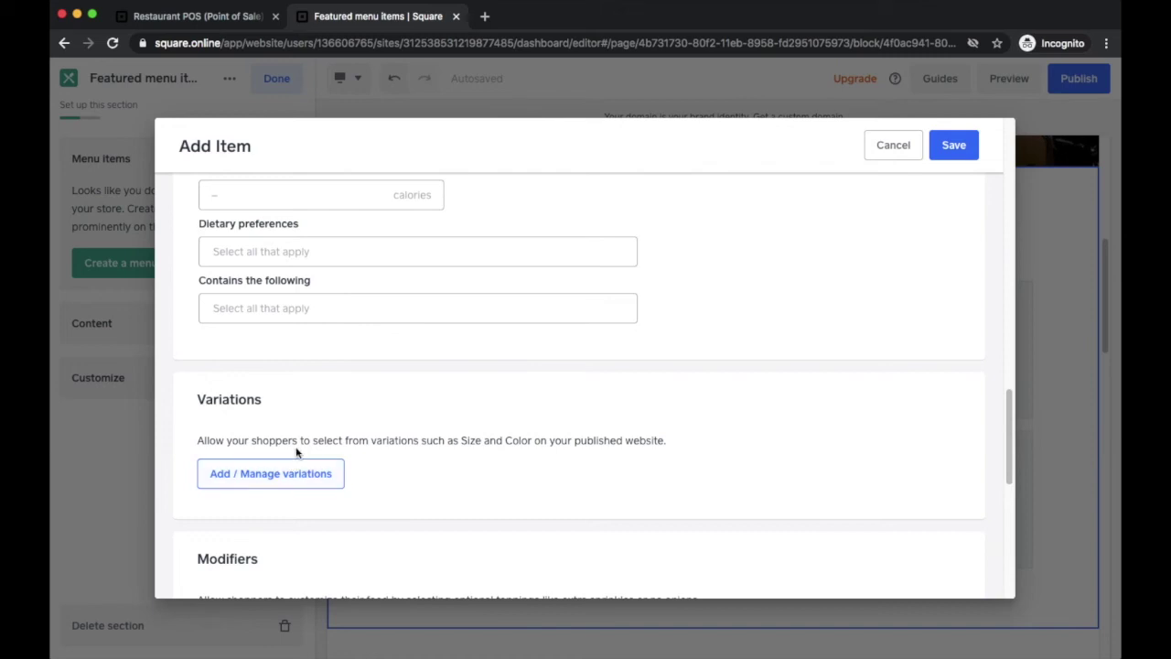
scroll(296, 452, "down", 2)
scroll(296, 451, "up", 1)
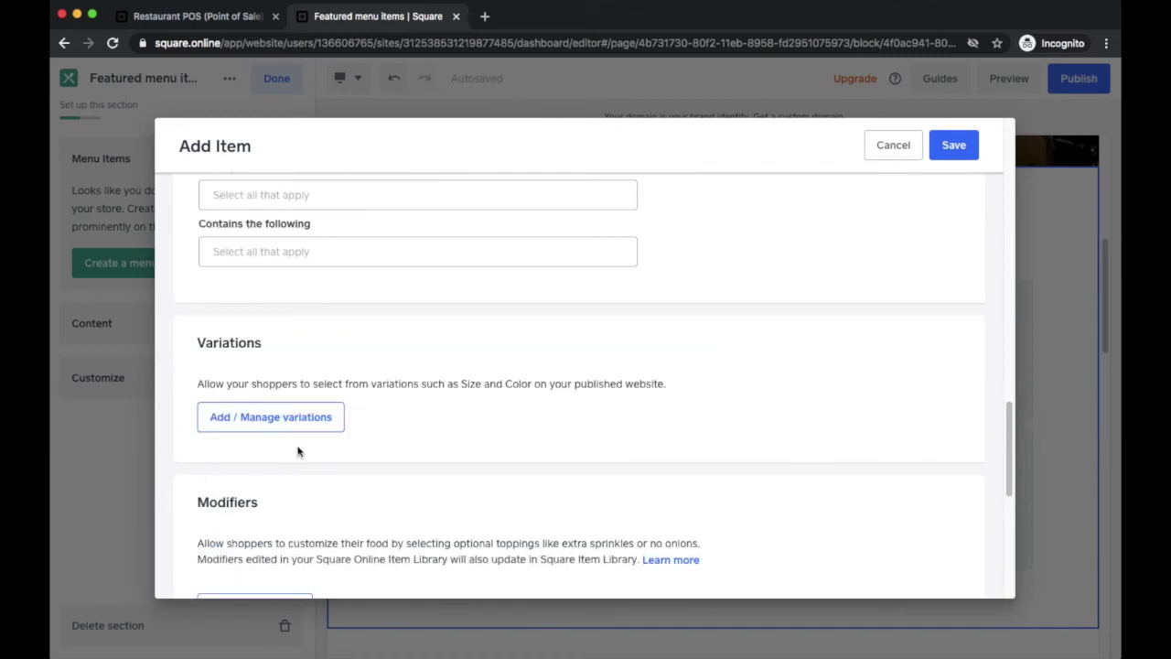
scroll(296, 452, "down", 3)
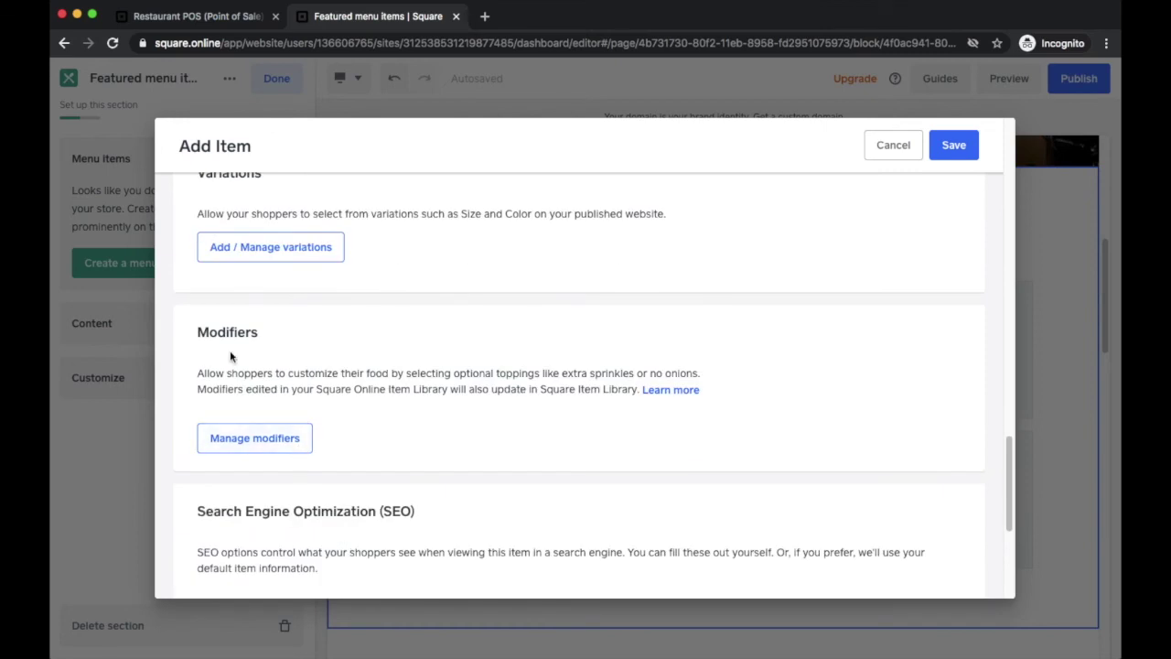
Create a list-selection modifier for the Burrito item named Extra toppings, with Guacamole as a choice costing an additional $0.50
left_click(255, 436)
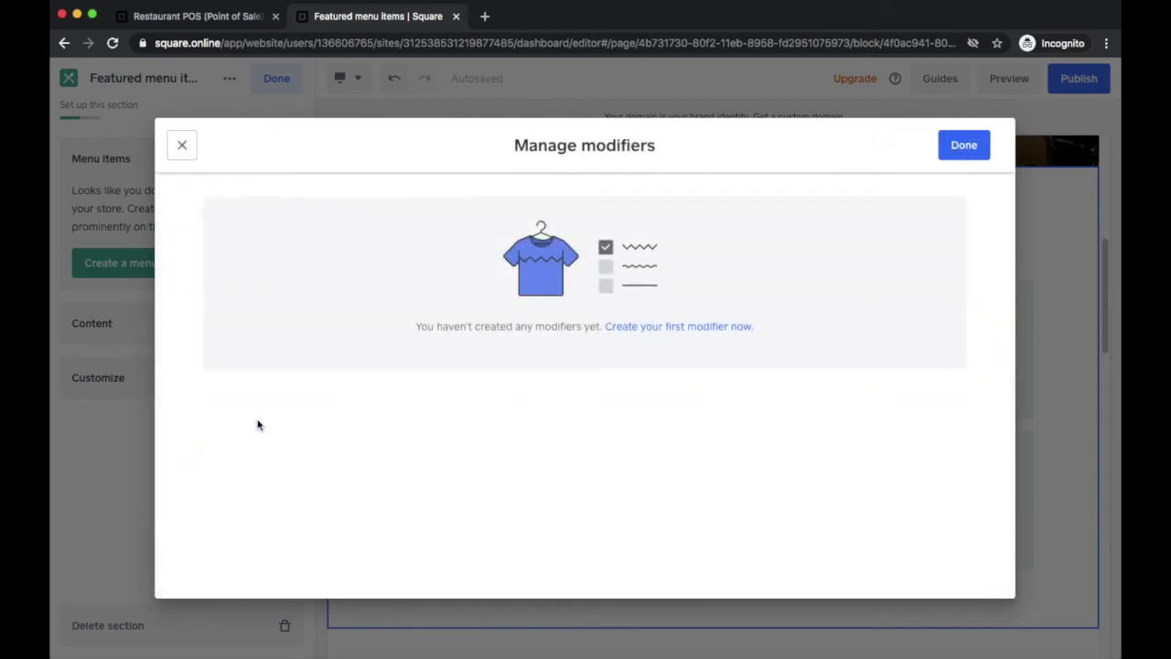
left_click(665, 327)
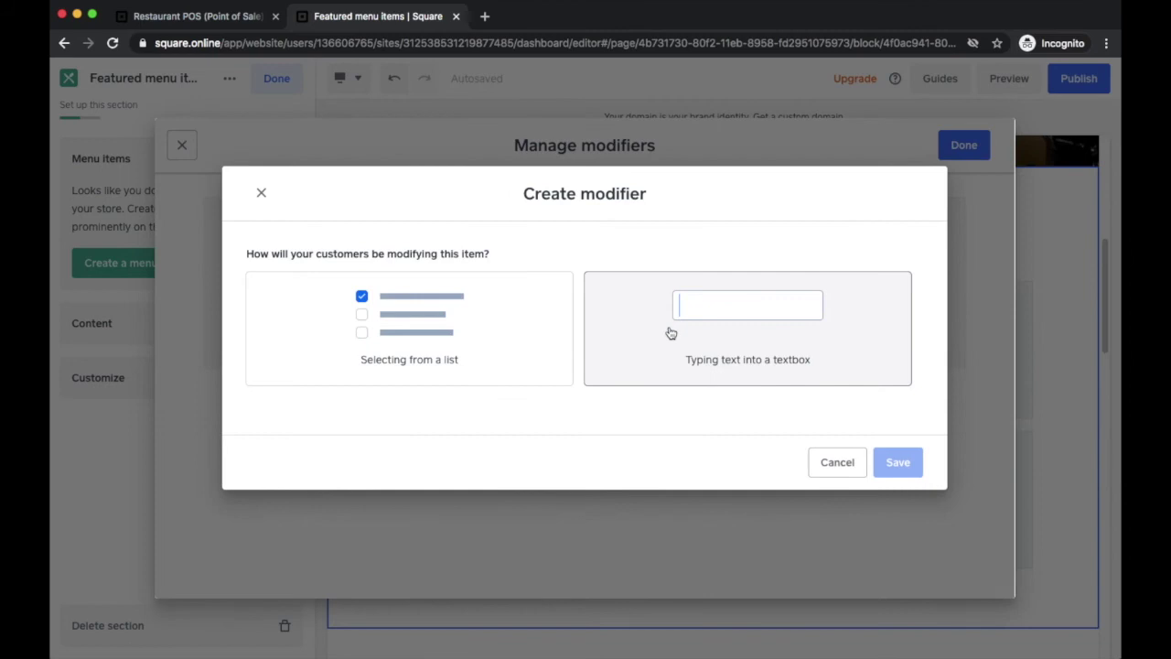
left_click(499, 336)
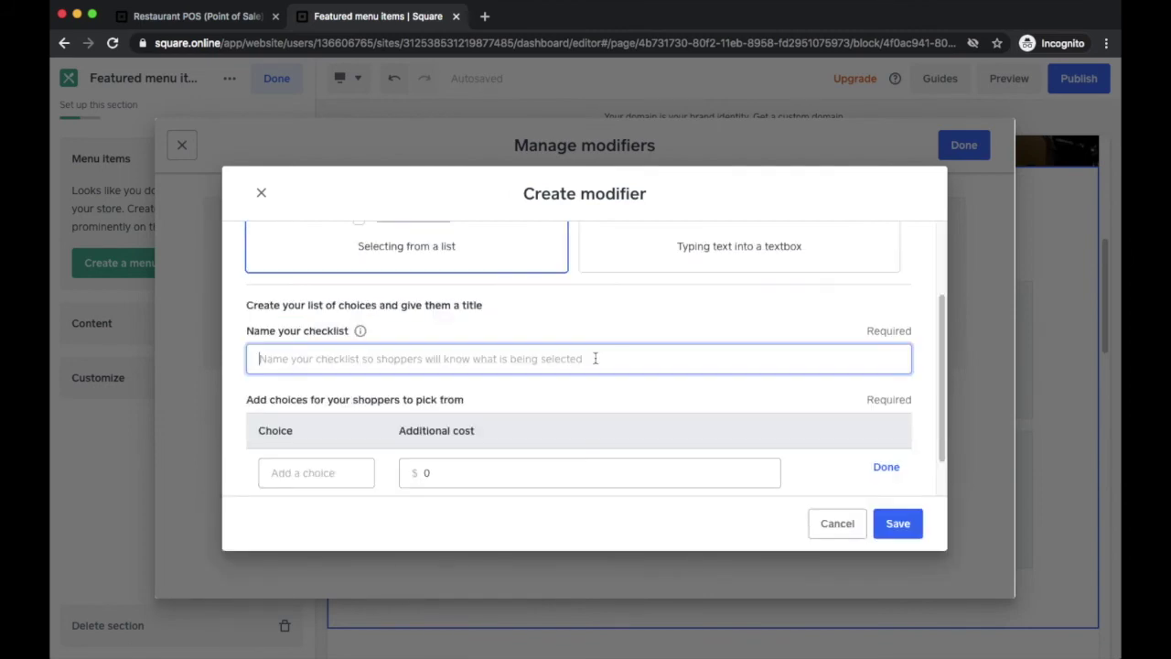
type("Extra toppings")
key("Tab")
type("Guacamole")
key("Tab")
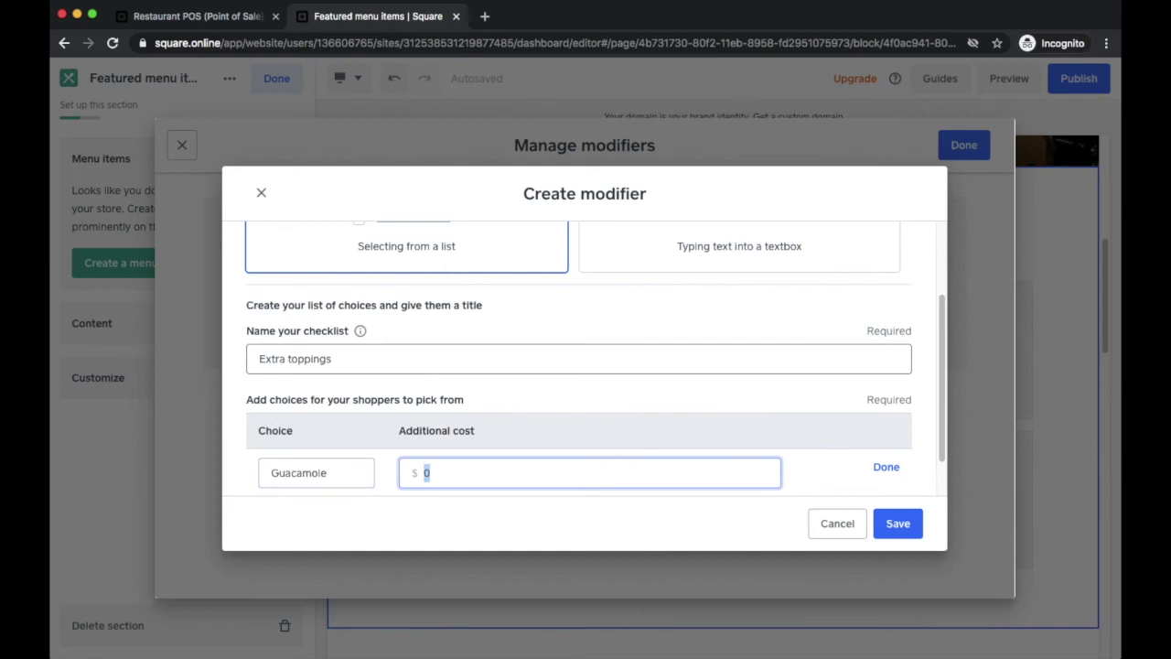
scroll(903, 527, "down", 1)
left_click(898, 524)
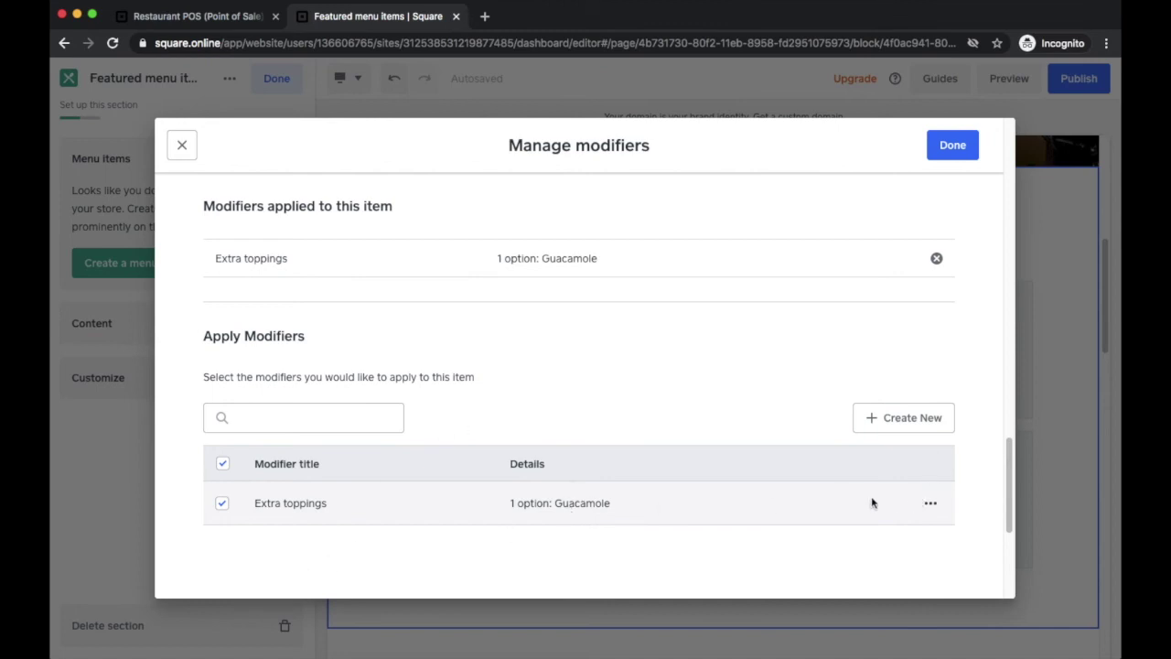
Edit the Extra toppings modifier to add Lettuce and Onion as choices, and save it
left_click(930, 503)
left_click(940, 417)
scroll(768, 402, "down", 1)
scroll(778, 390, "up", 1)
scroll(774, 400, "down", 1)
left_click(316, 377)
type("Lettuce")
key("Tab")
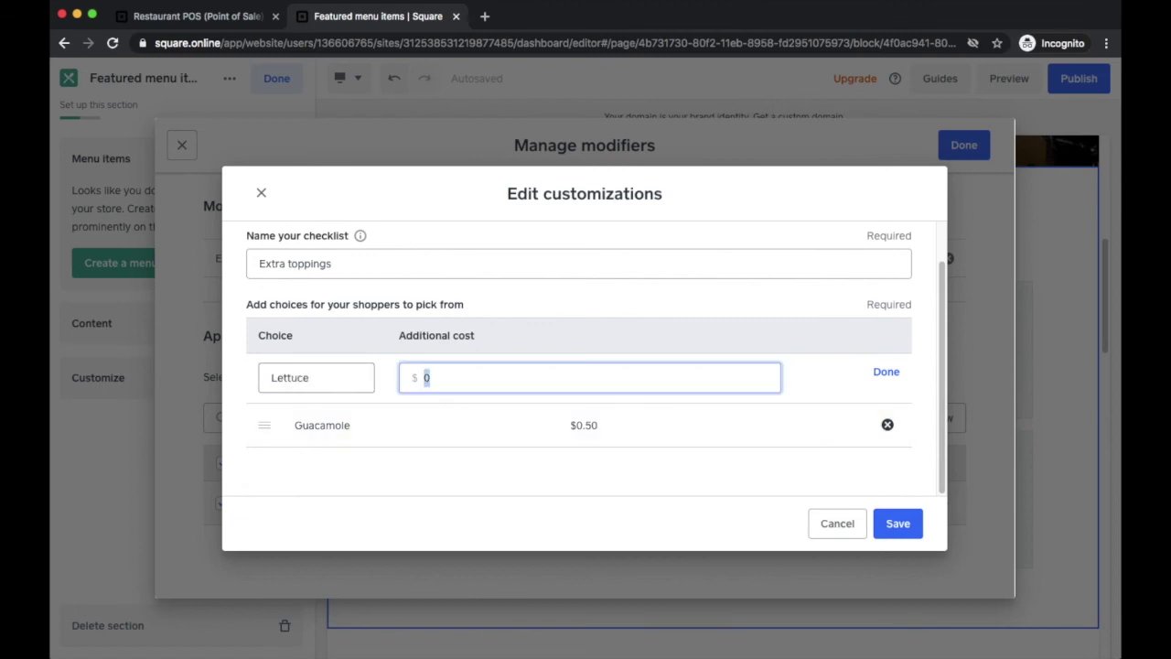
left_click(897, 523)
Create a list-selection modifier named Protein with the choices Chicken and Beef, and finish managing the Burrito item's modifiers
left_click(907, 414)
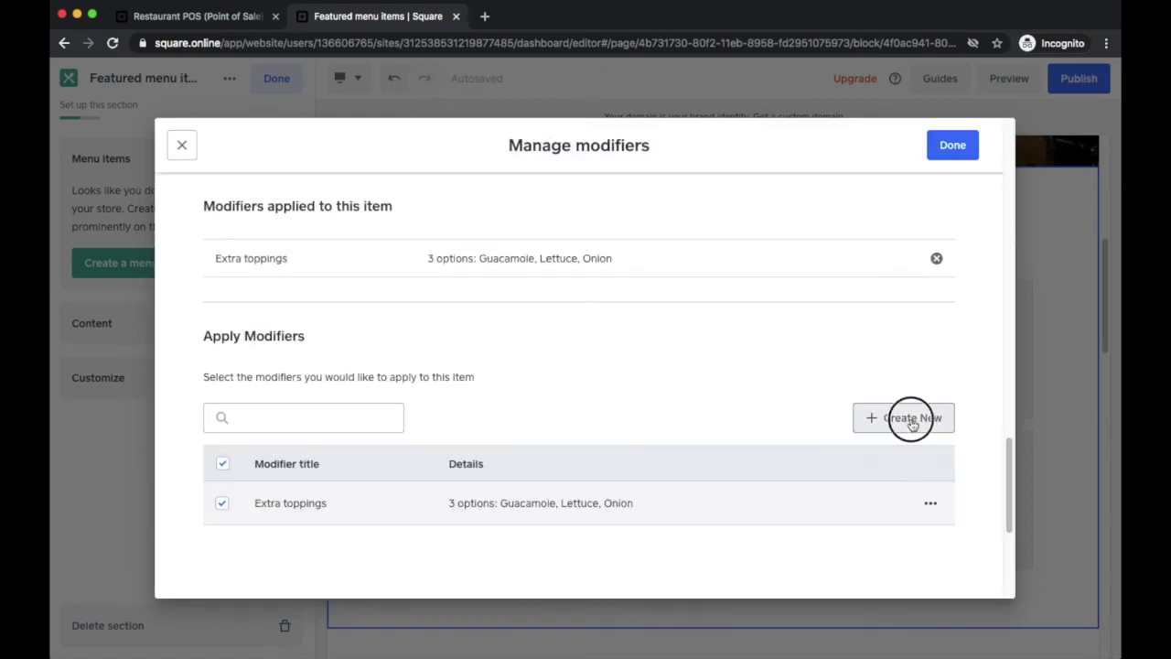
left_click(353, 335)
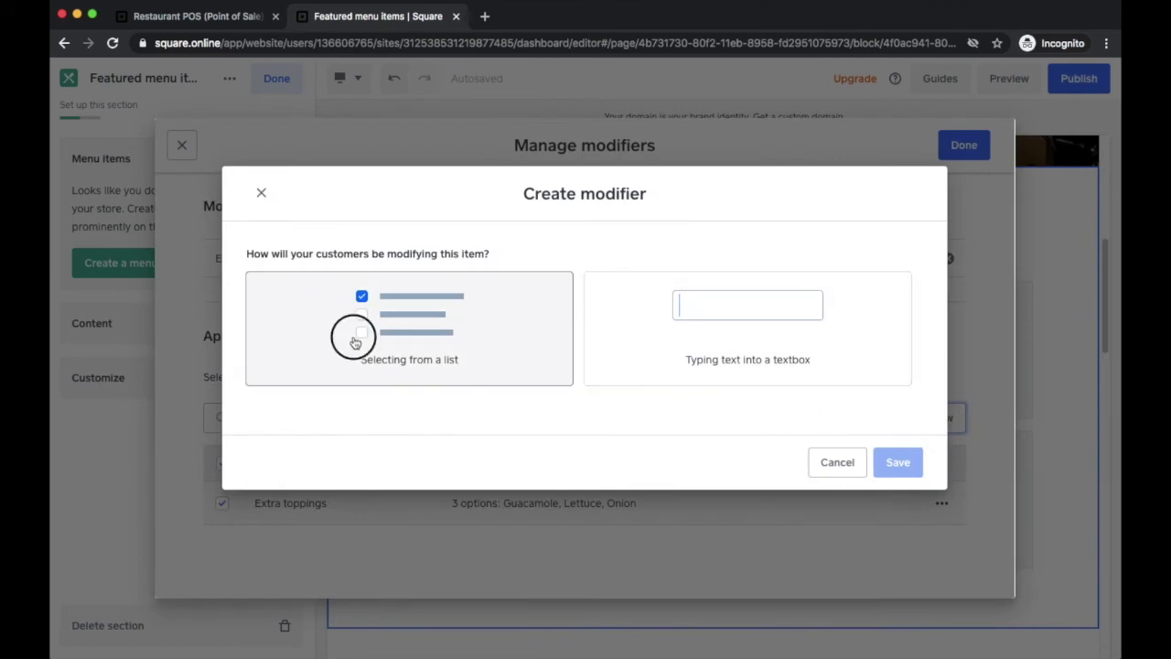
left_click(541, 469)
type("Protein")
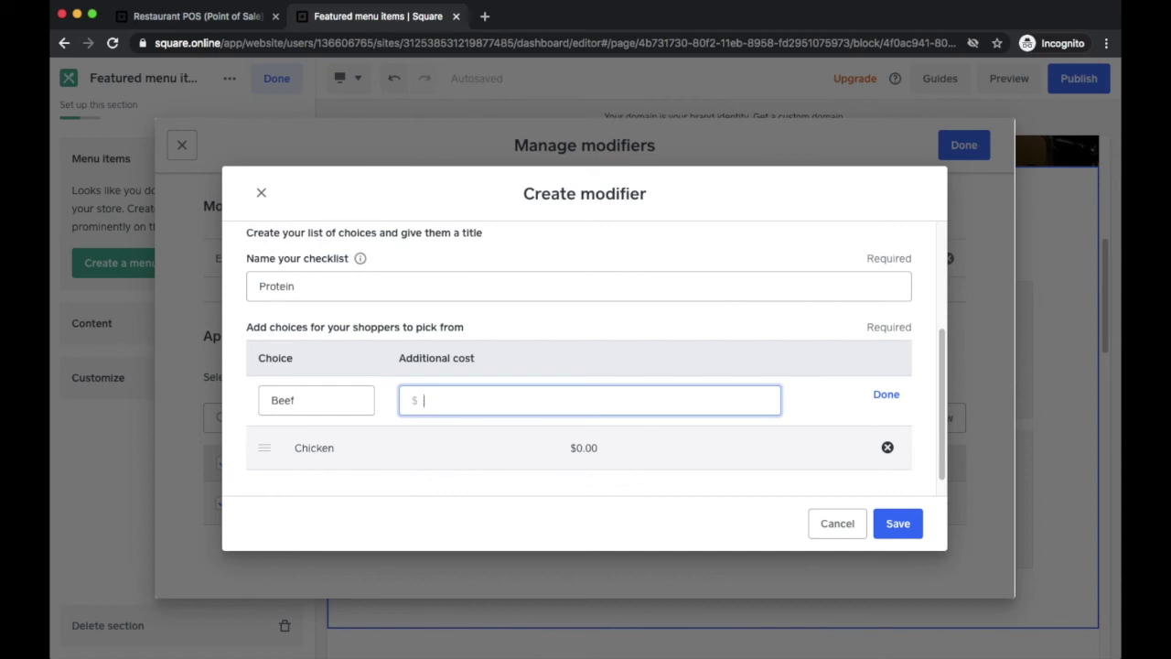
left_click(897, 524)
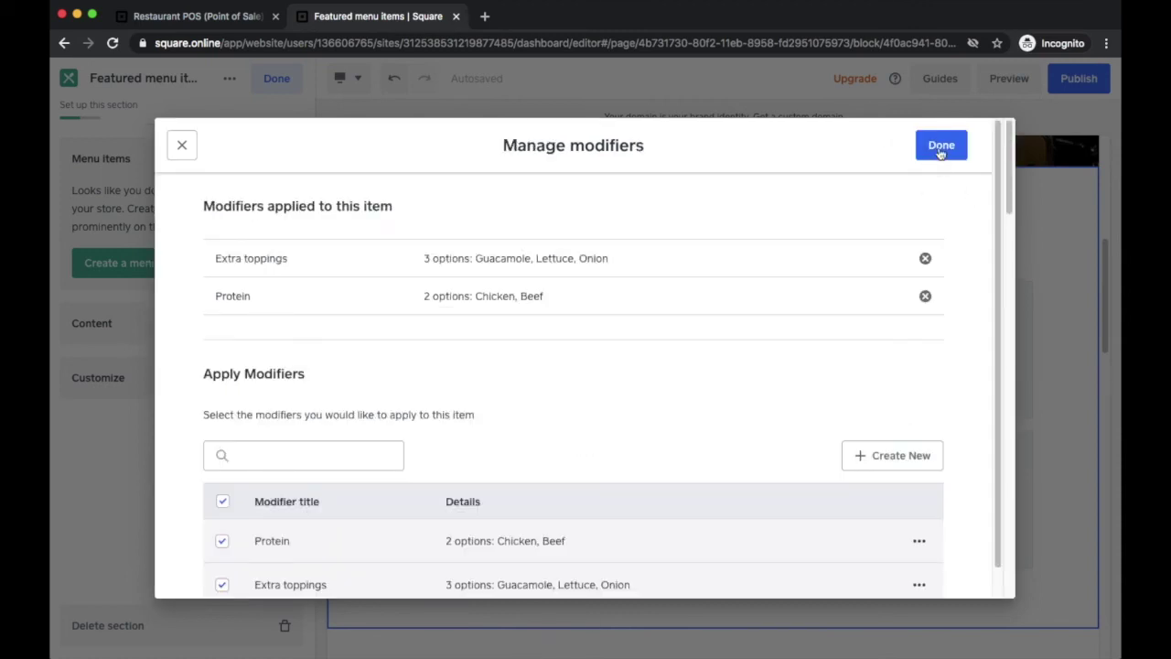
left_click(942, 149)
Change the Burrito item's description to "burrito with your choice of protein", save the item and finish editing the Featured menu items section
scroll(842, 253, "down", 3)
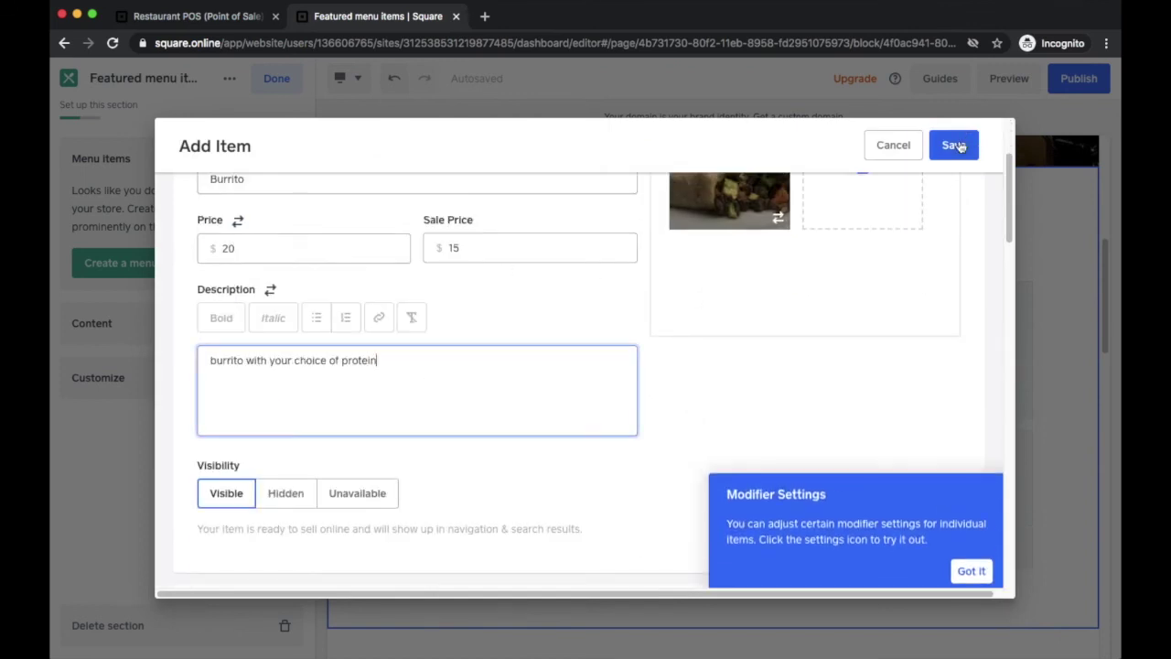
left_click(954, 145)
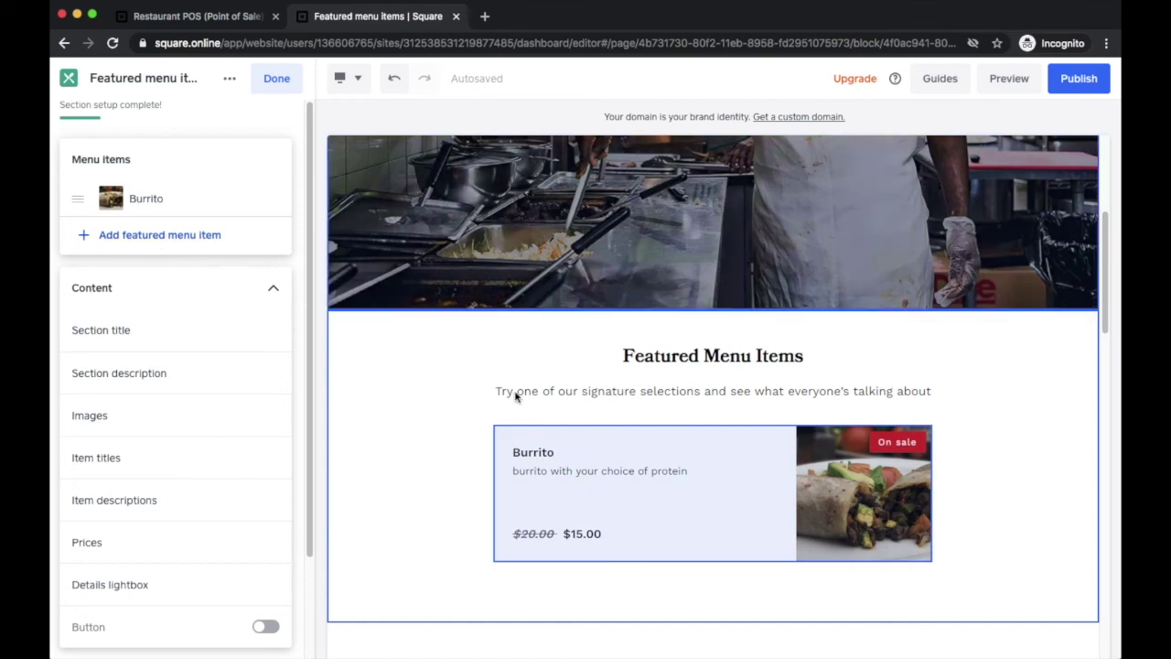
left_click(285, 79)
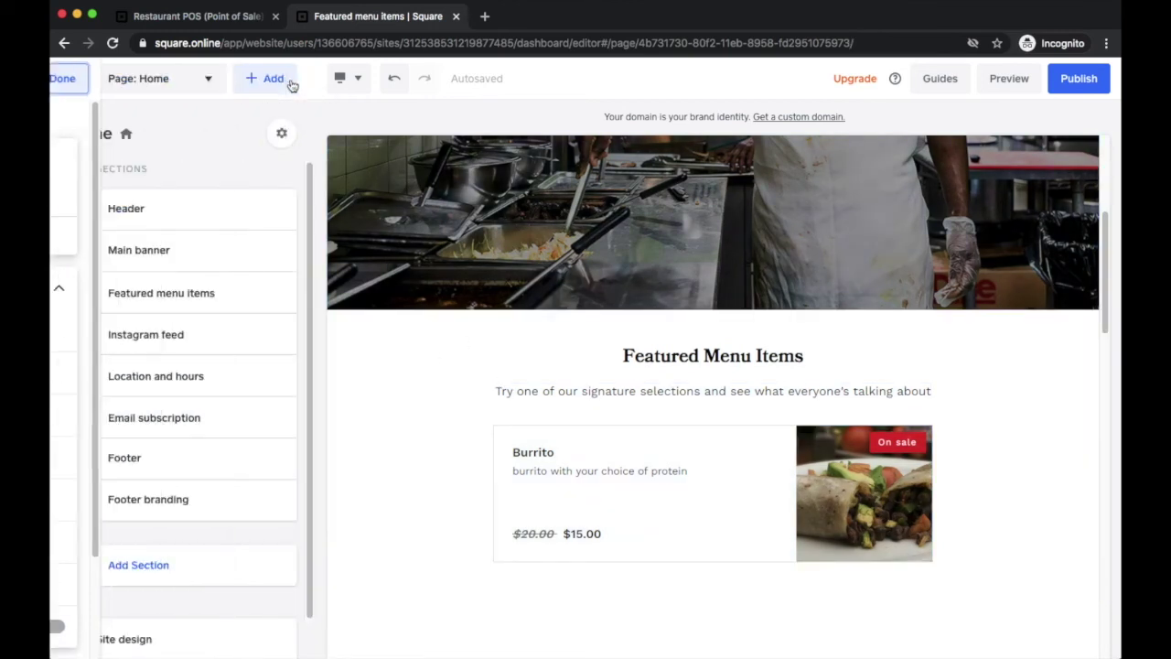
Add a new item of type Prepared food and drink, titled Hamburger and priced at 8
left_click(273, 79)
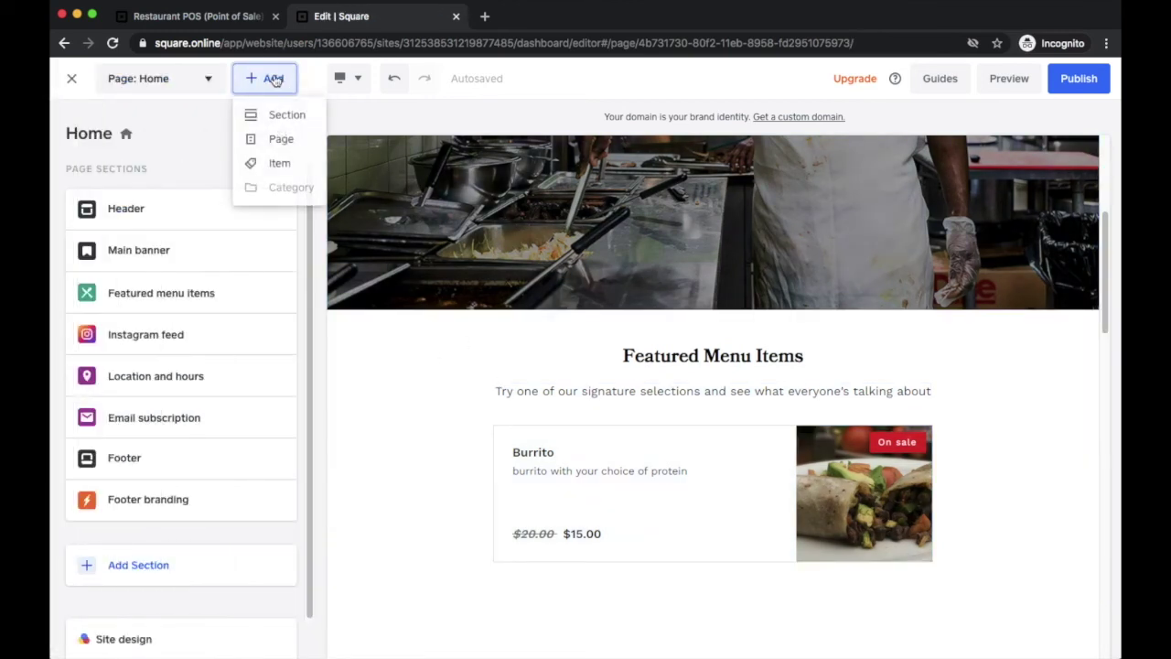
left_click(279, 163)
left_click(485, 232)
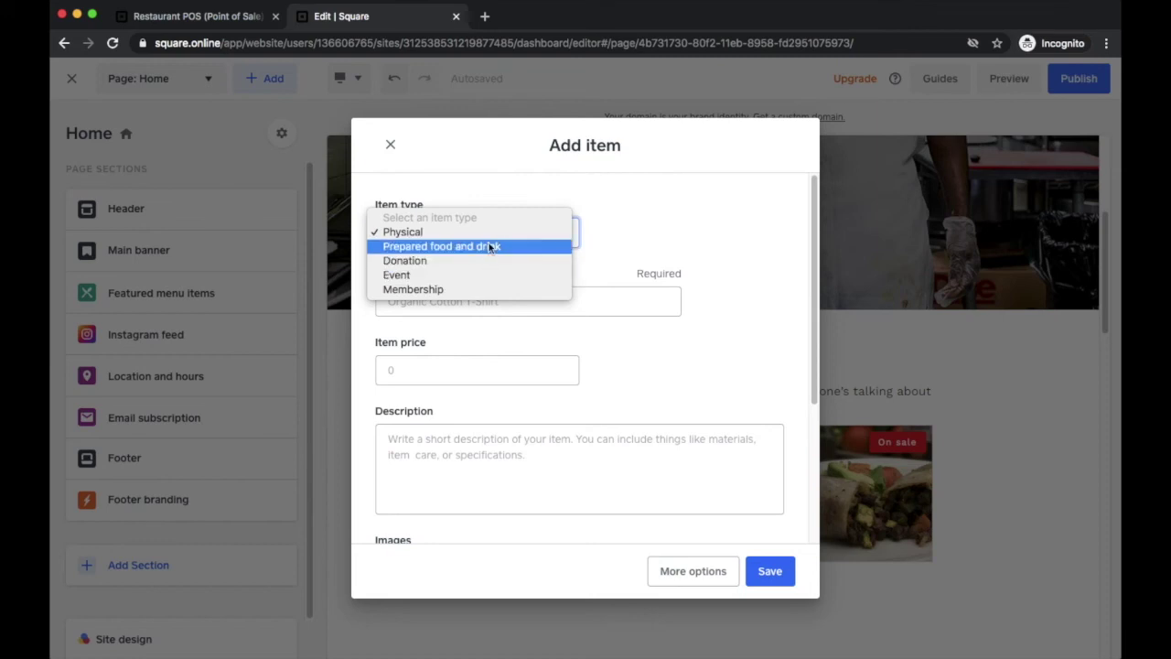
left_click(490, 247)
left_click(452, 307)
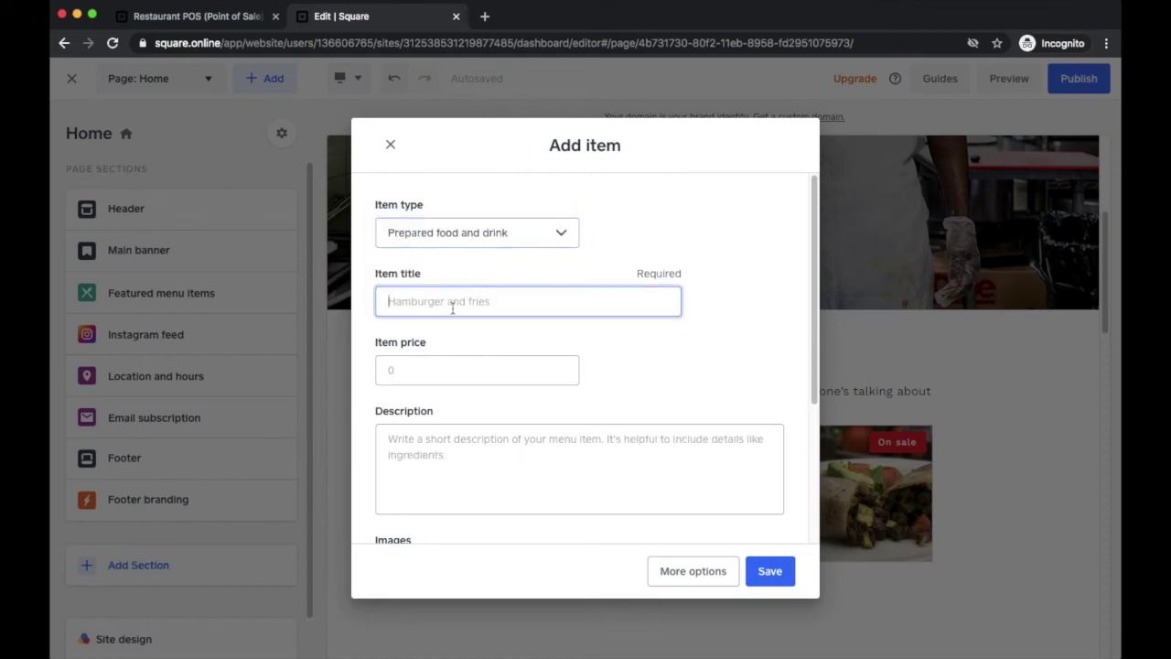
type("Hamburger")
Expand the Hamburger item to its full set of options and enable Local Delivery & Self-serve ordering as a fulfillment method
left_click(693, 571)
scroll(394, 353, "down", 5)
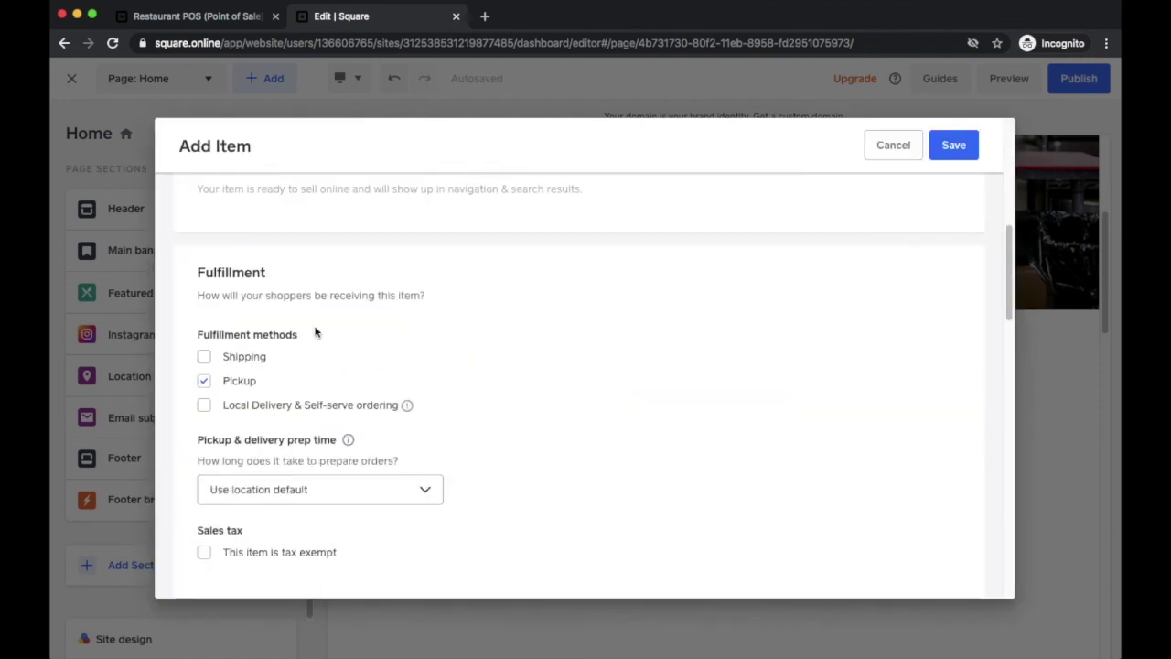
left_click(221, 406)
scroll(590, 455, "down", 3)
scroll(590, 449, "up", 8)
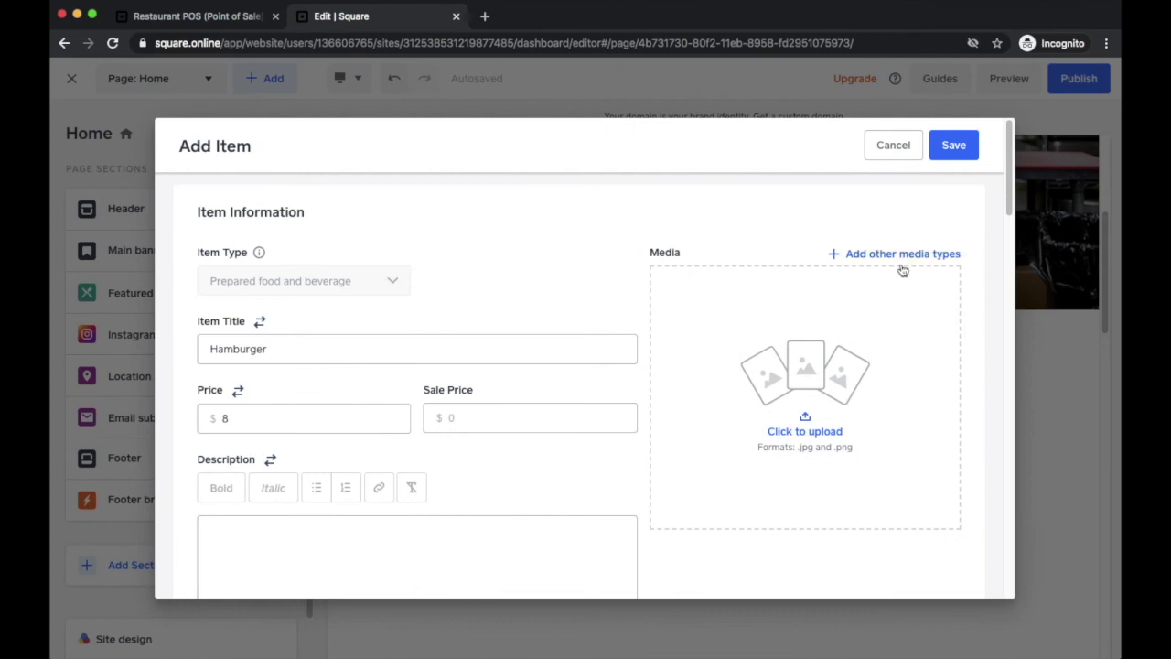
Upload a photo from the Test Site folder as the Hamburger item's primary image and save the item
left_click(820, 358)
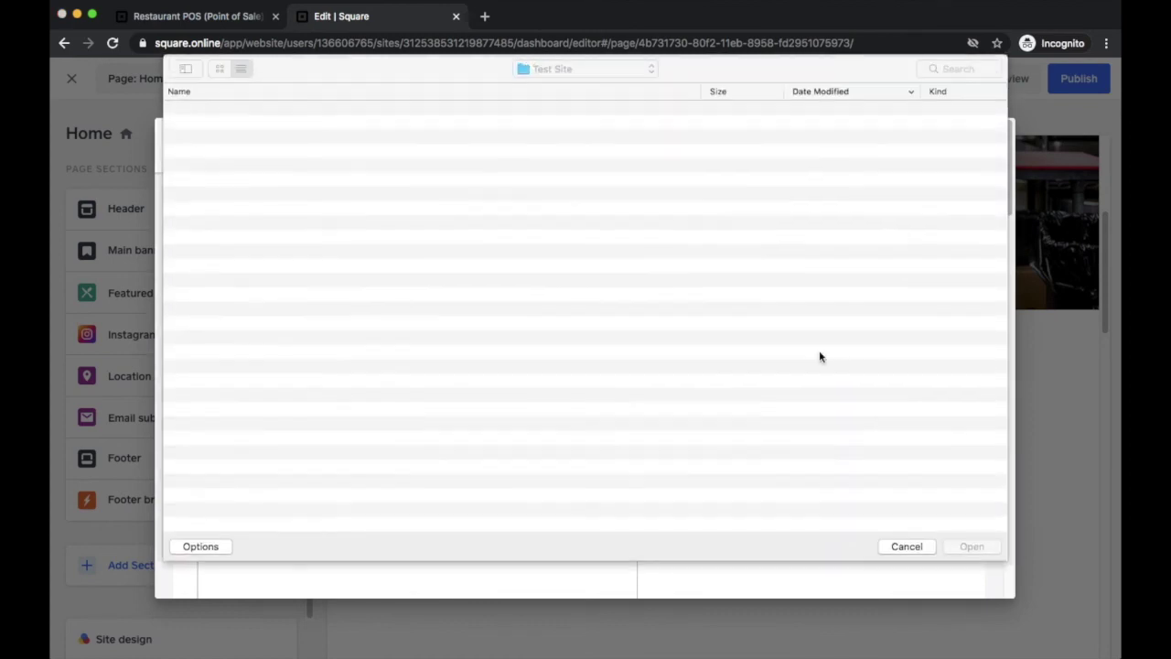
double_click(338, 338)
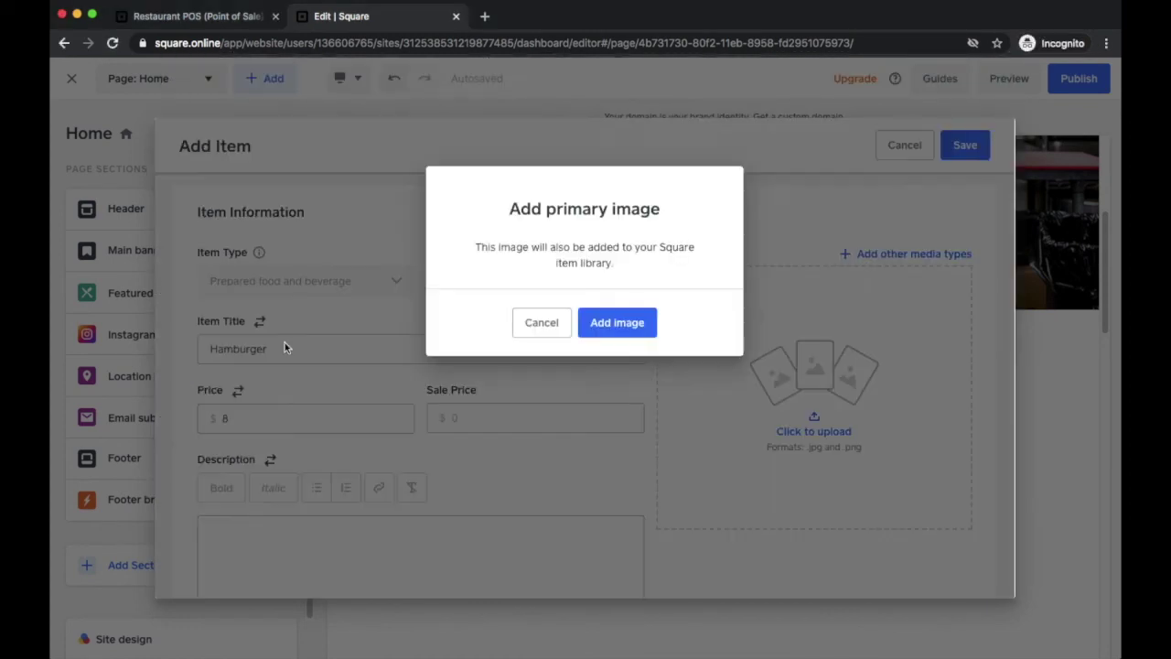
left_click(613, 330)
left_click(943, 145)
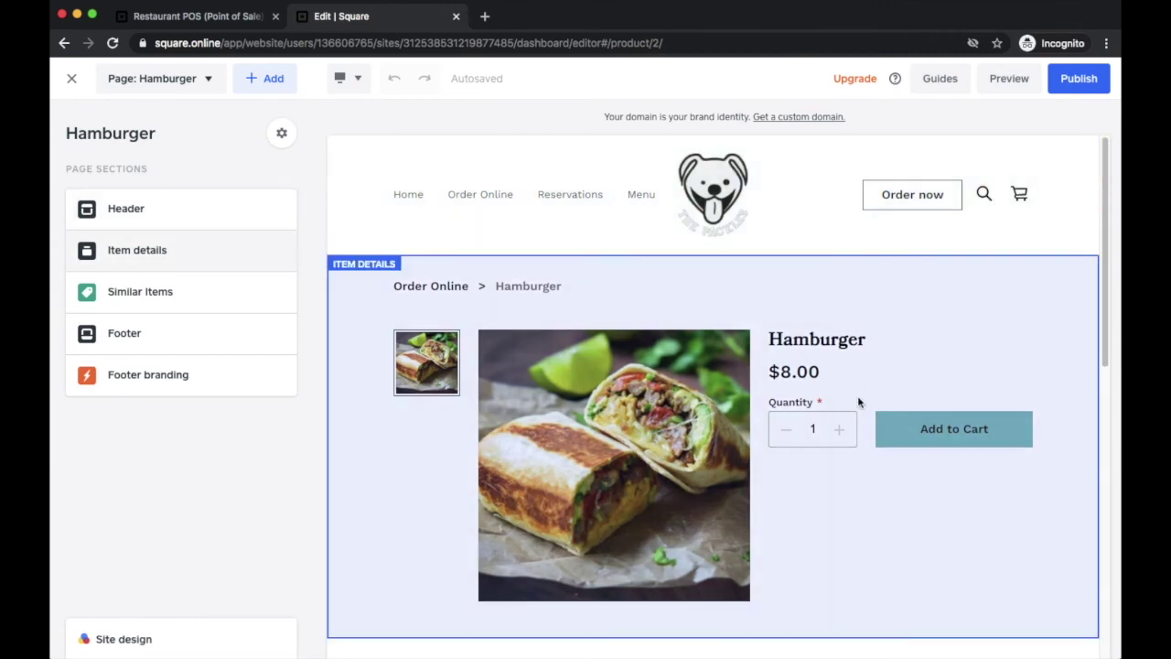
Open the Item details section of the Hamburger page and set the item title's font size to Title 1
scroll(858, 394, "down", 5)
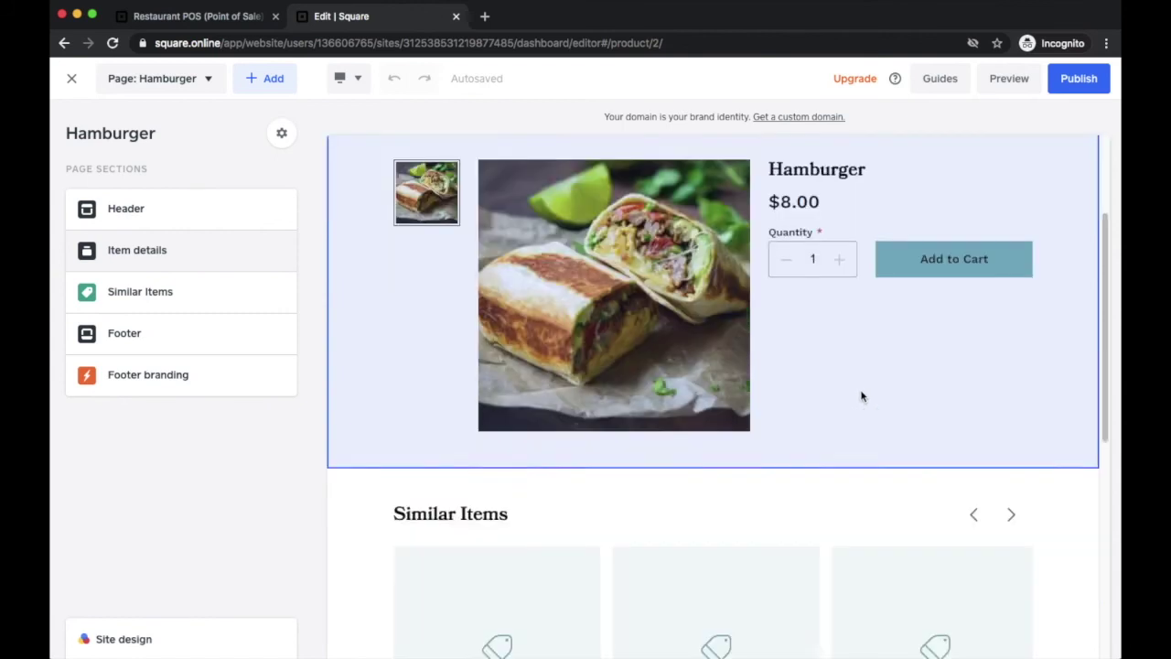
scroll(859, 396, "up", 4)
scroll(860, 396, "up", 1)
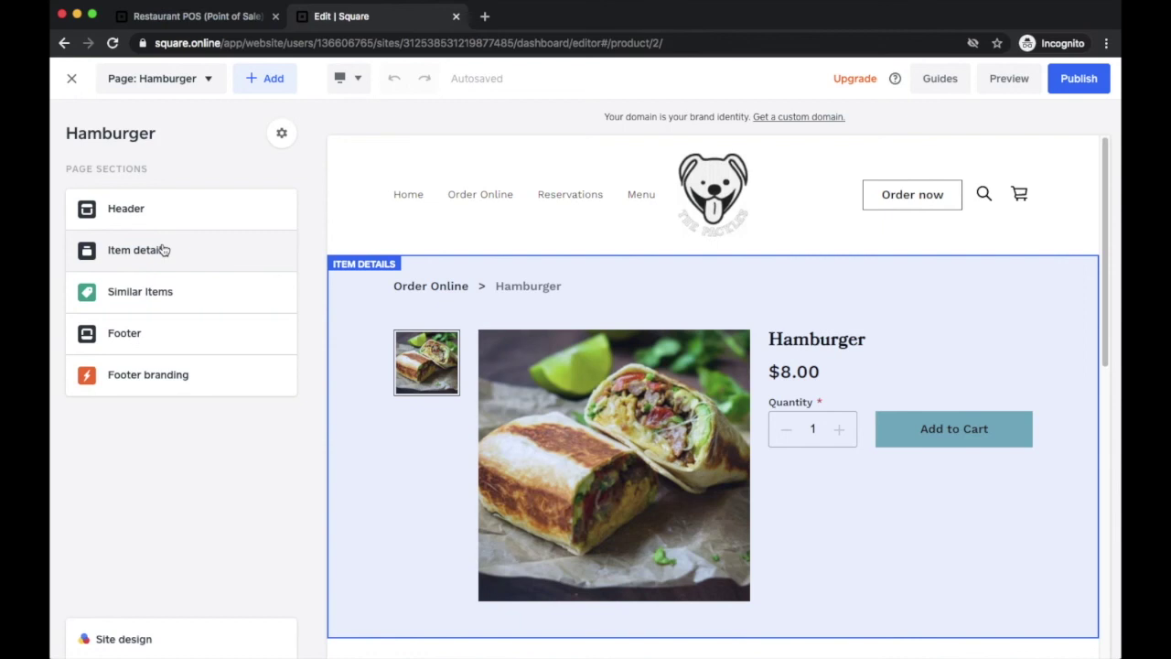
left_click(163, 250)
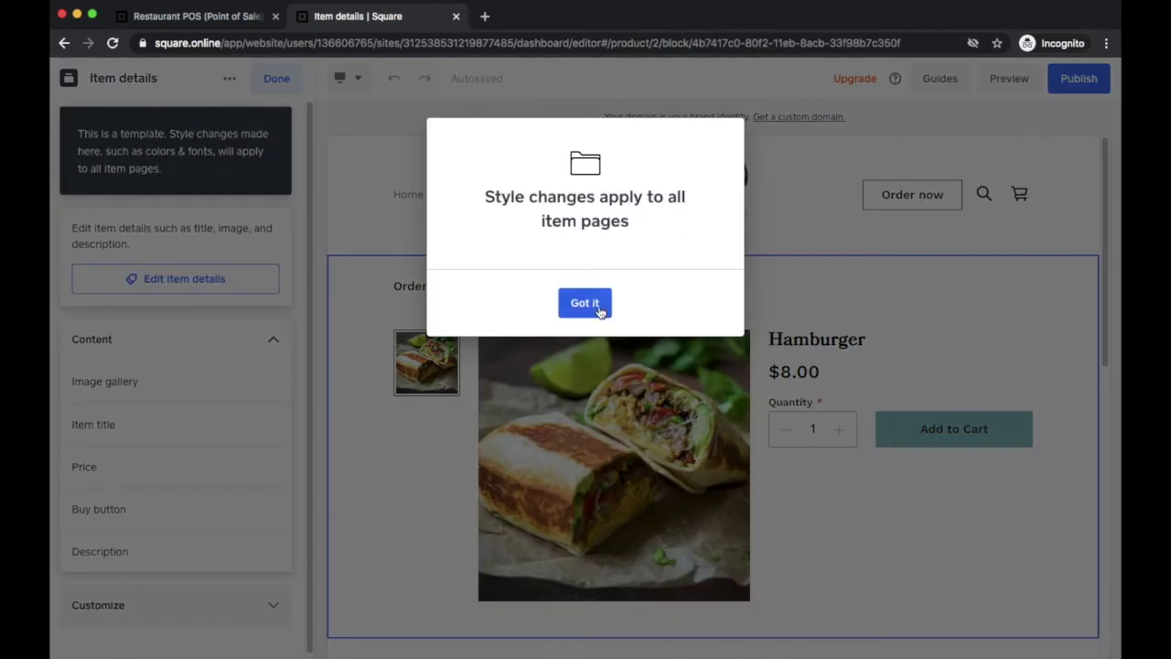
left_click(601, 312)
left_click(164, 423)
left_click(236, 469)
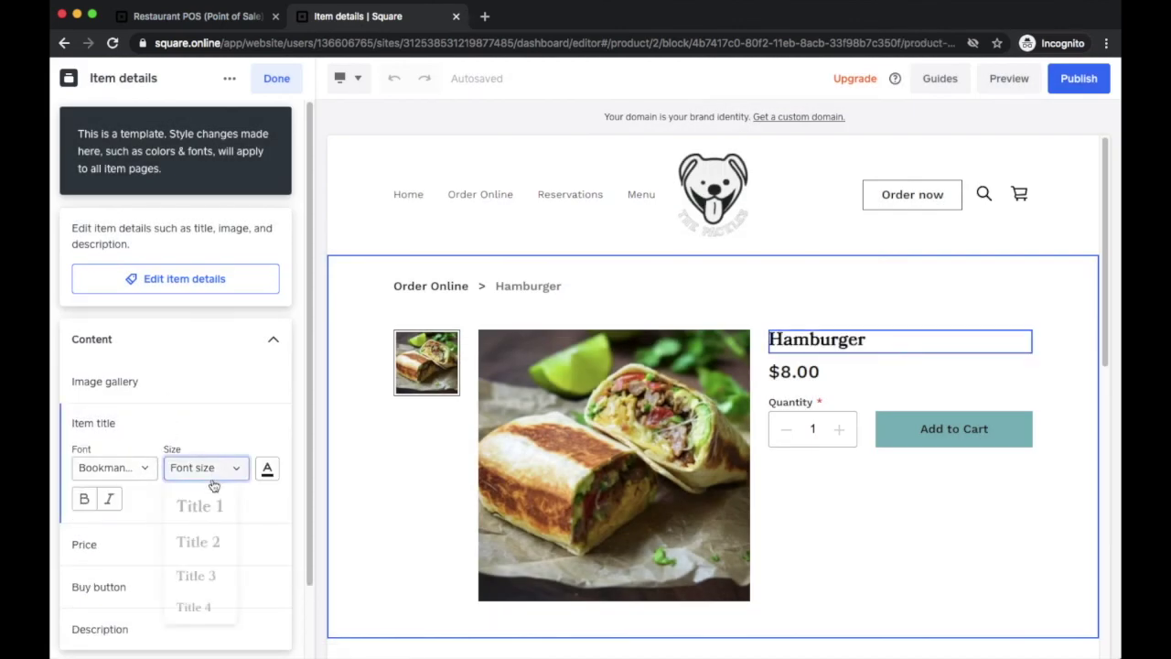
left_click(210, 492)
Set the price's font size to Title 2 in the Item details section
left_click(169, 545)
left_click(197, 454)
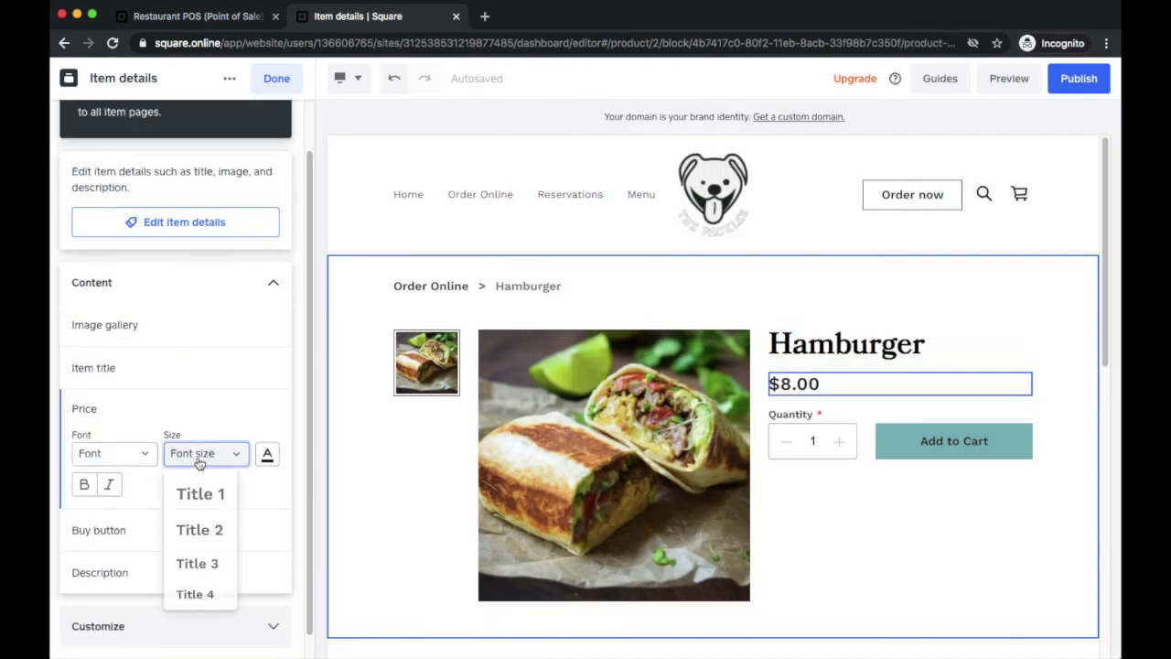
left_click(190, 530)
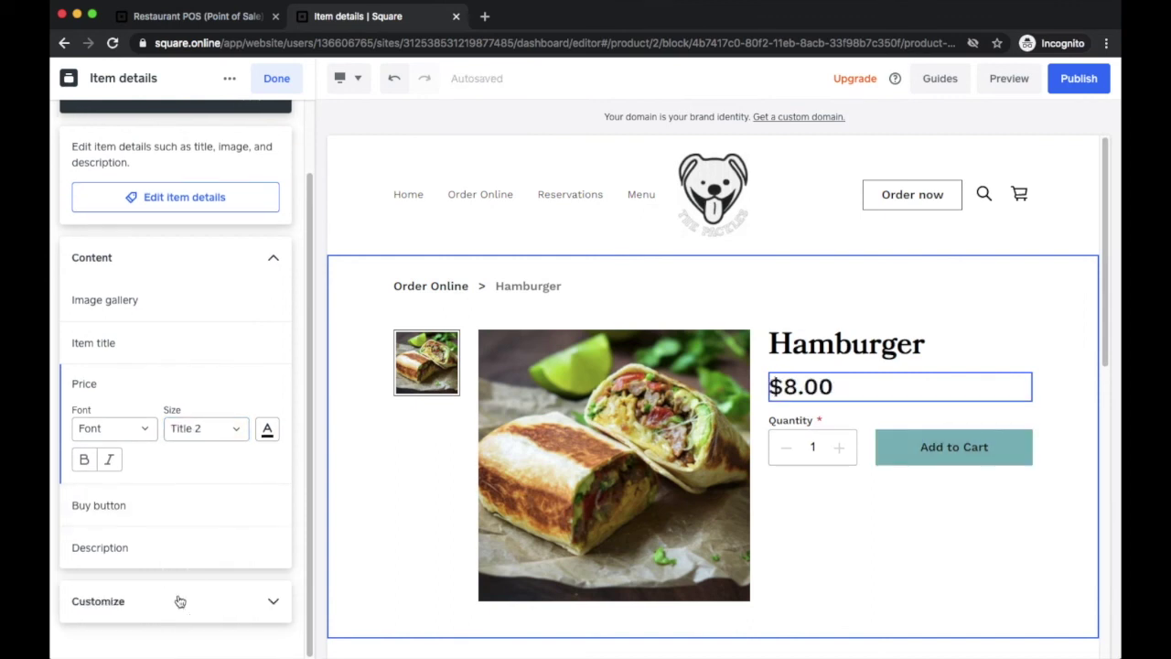
Change the item details layout to place the text before the image, and apply the light gray color scheme with teal text and button
left_click(175, 600)
left_click(176, 561)
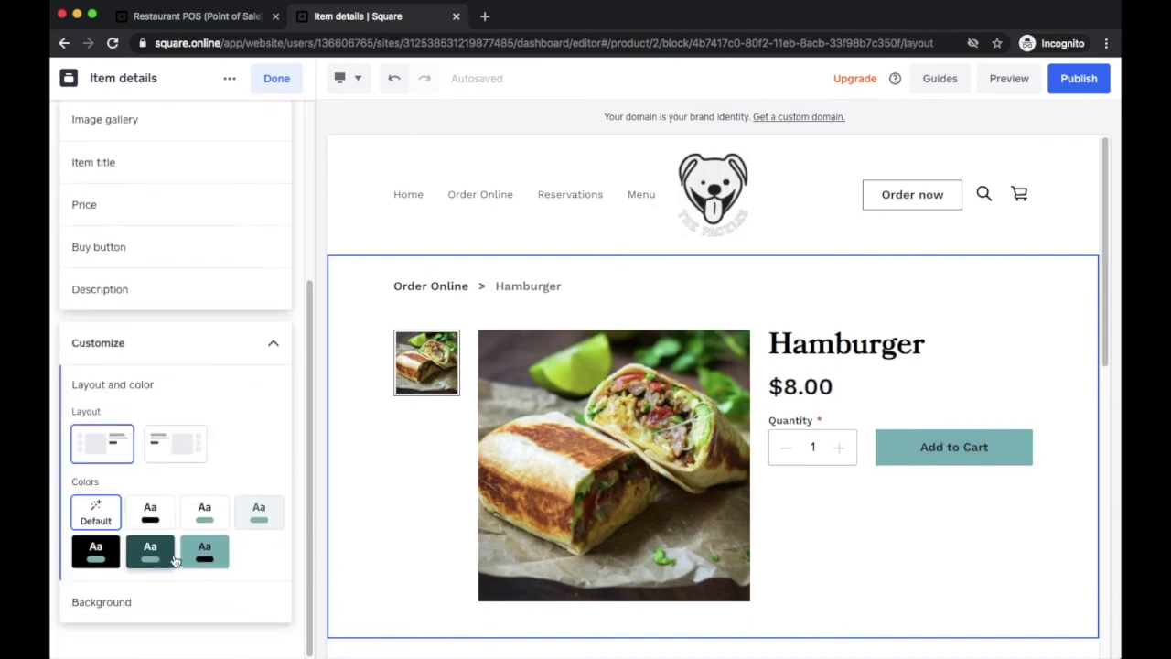
left_click(181, 450)
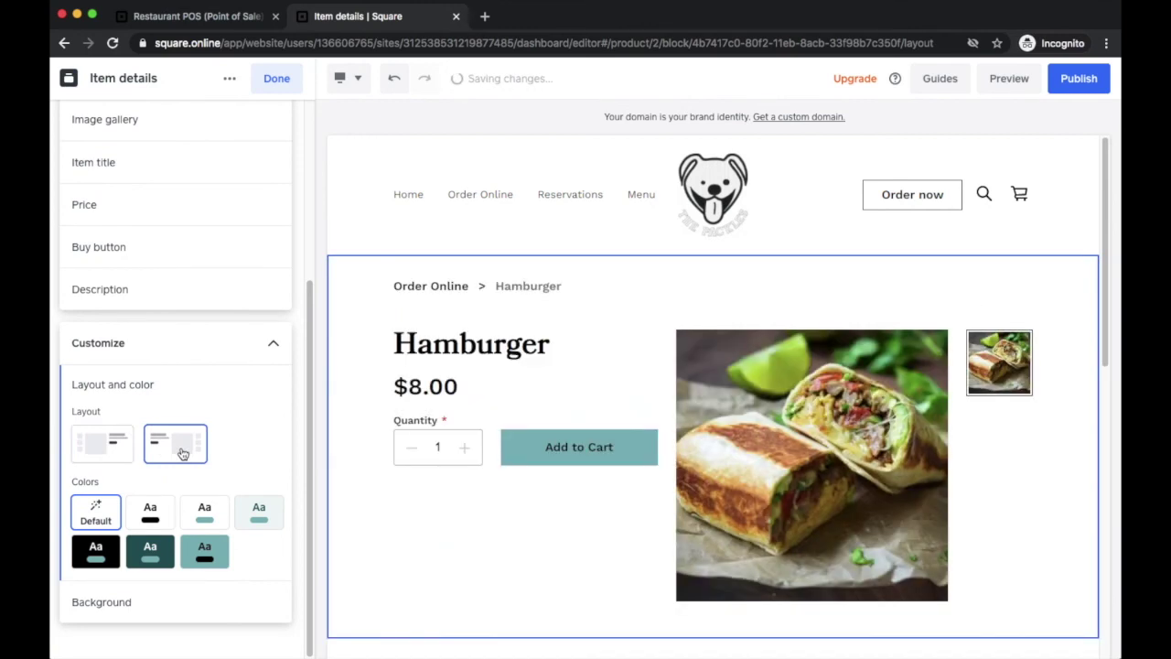
left_click(146, 515)
left_click(147, 552)
left_click(252, 499)
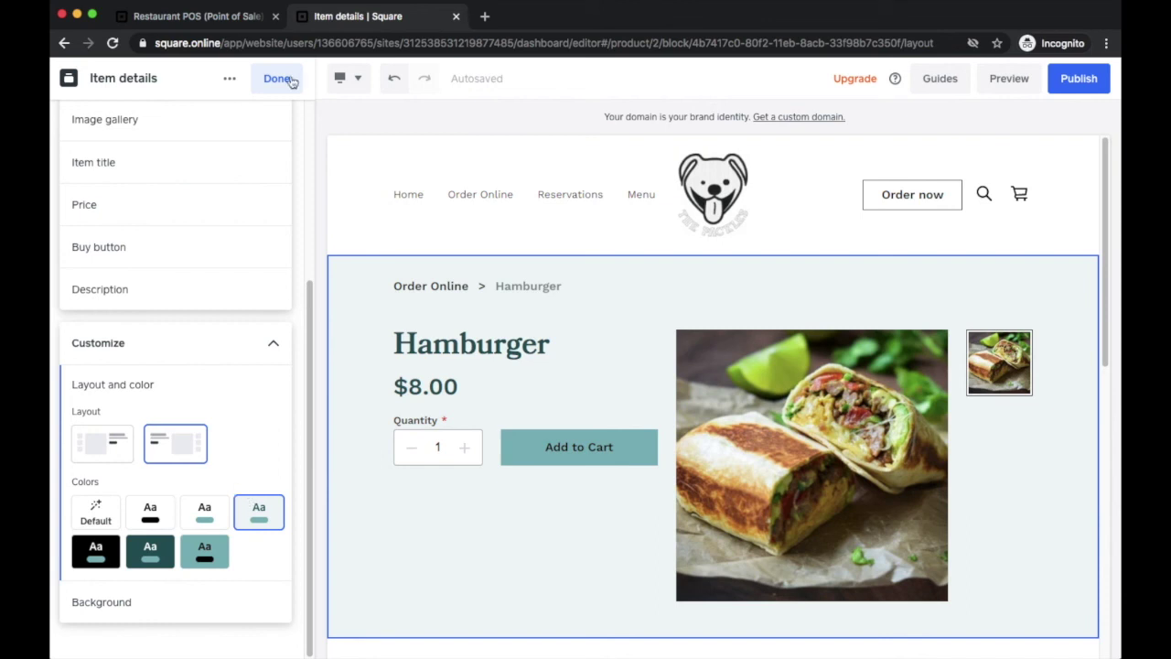
Finish editing the Hamburger item details and open the PDF embed settings of the Menu page's Embed PDF section
left_click(288, 80)
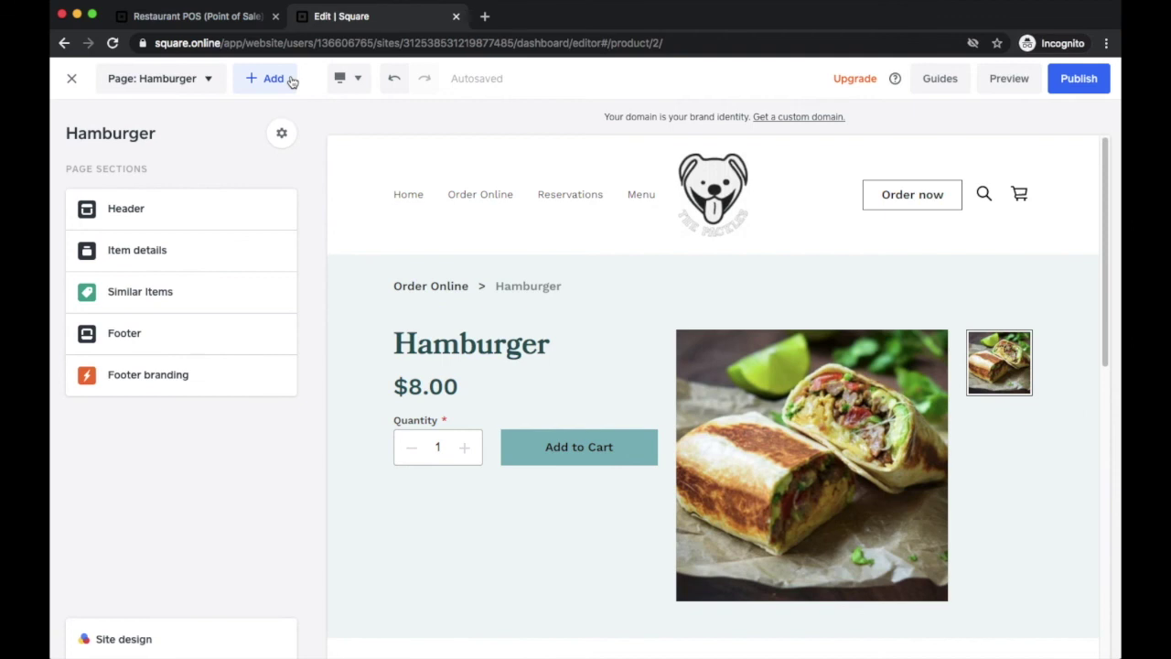
left_click(208, 79)
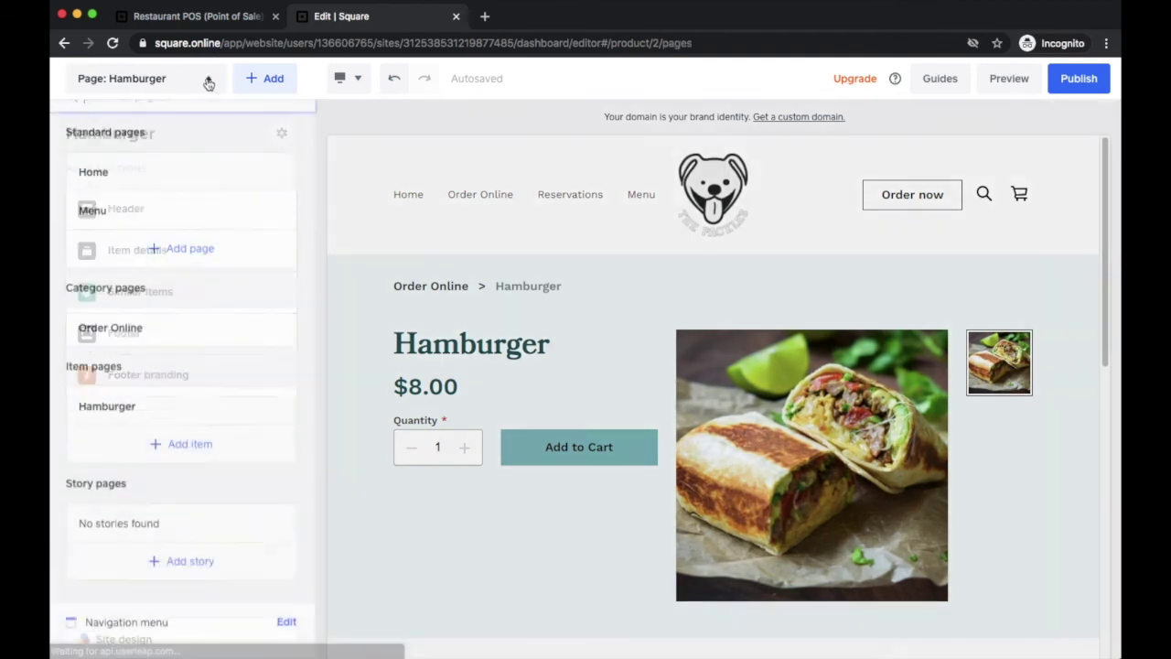
left_click(112, 230)
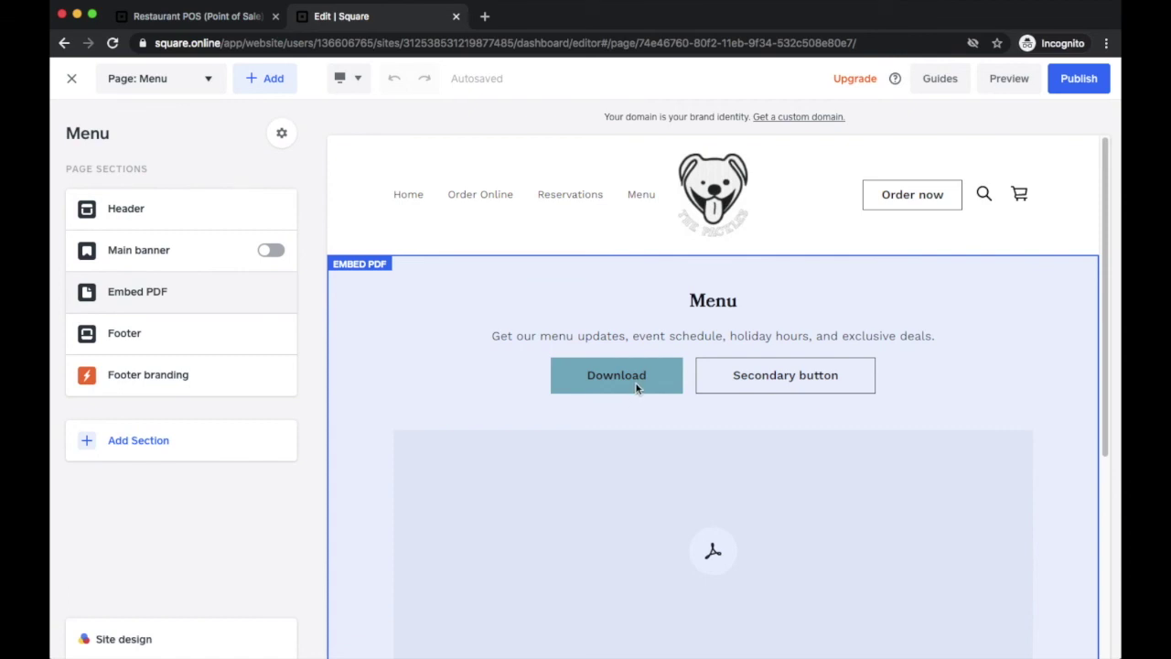
left_click(662, 375)
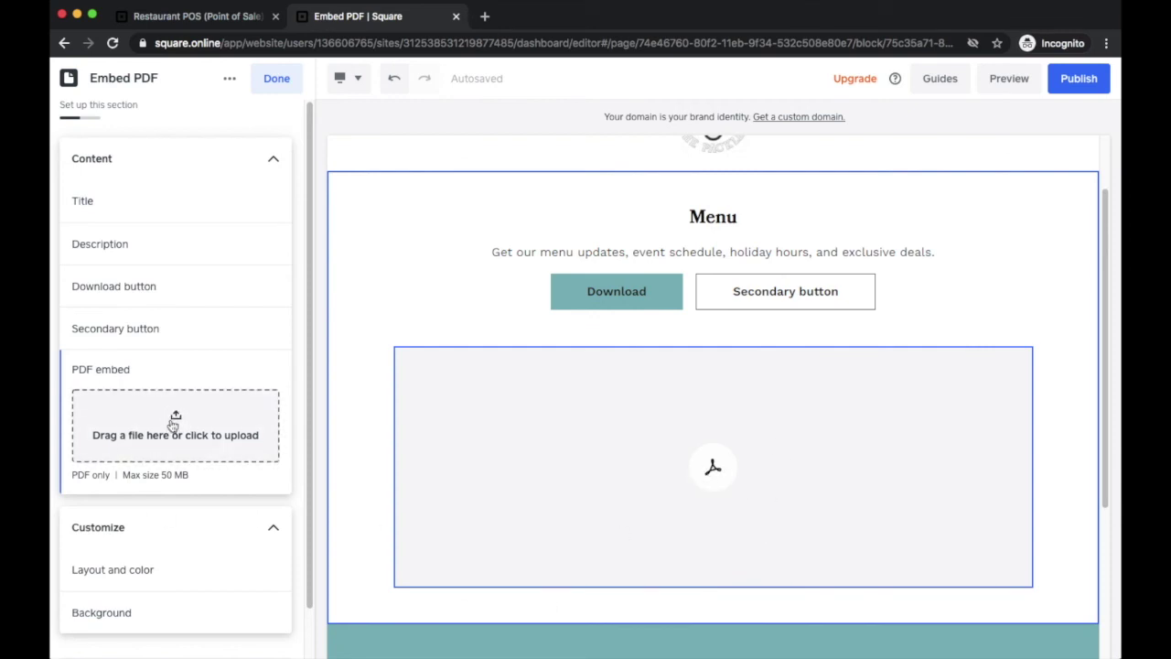
left_click(173, 426)
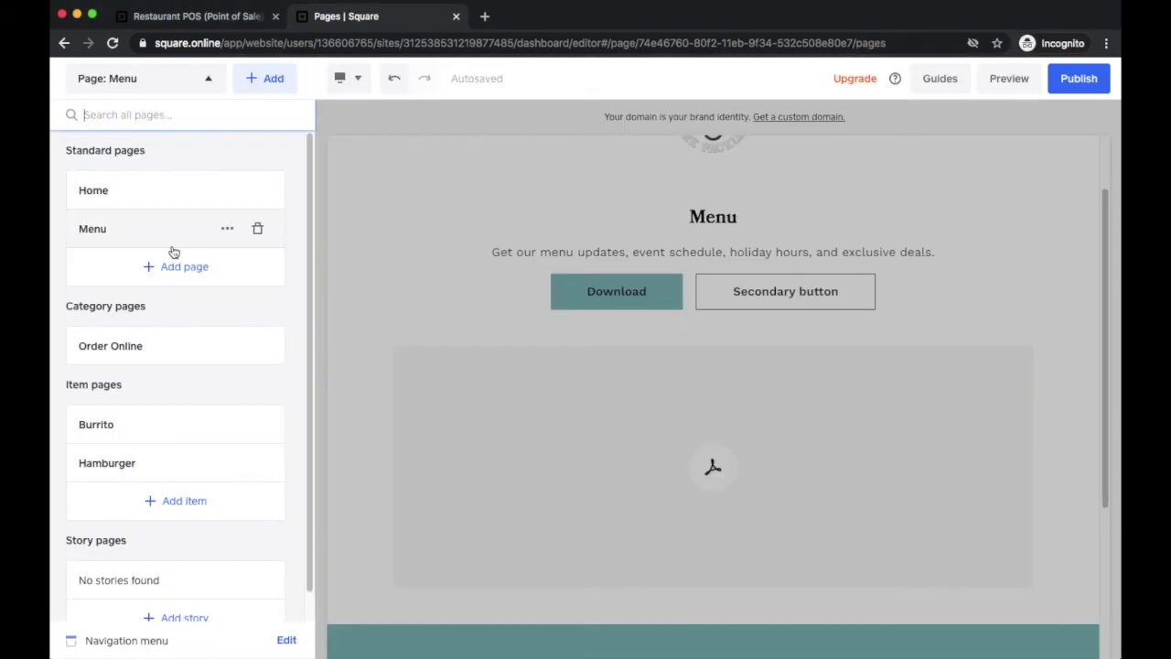
Open the Order Online page and look over its header, announcement banner, item list and footer
scroll(173, 251, "down", 1)
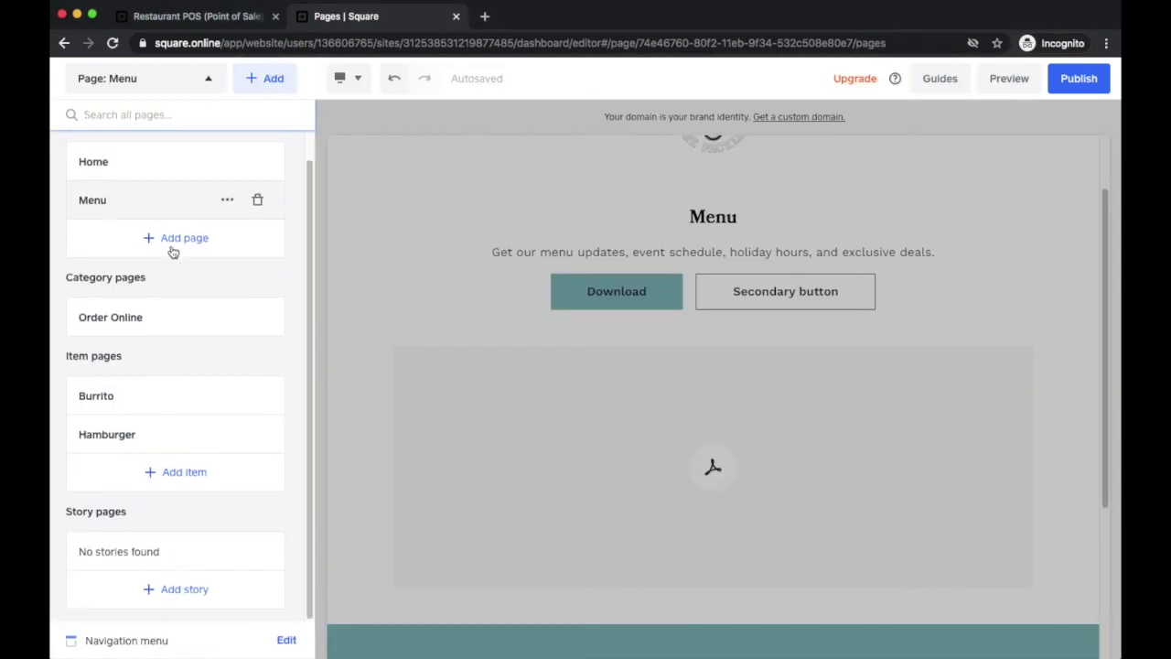
left_click(150, 317)
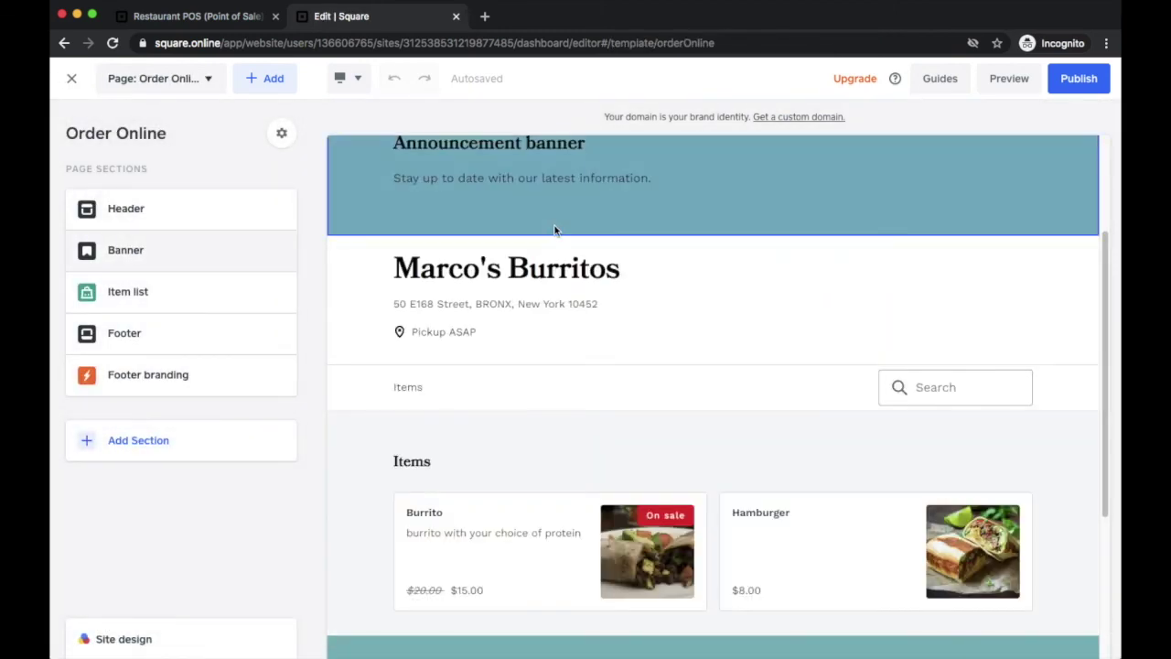
scroll(554, 231, "down", 2)
scroll(555, 231, "up", 4)
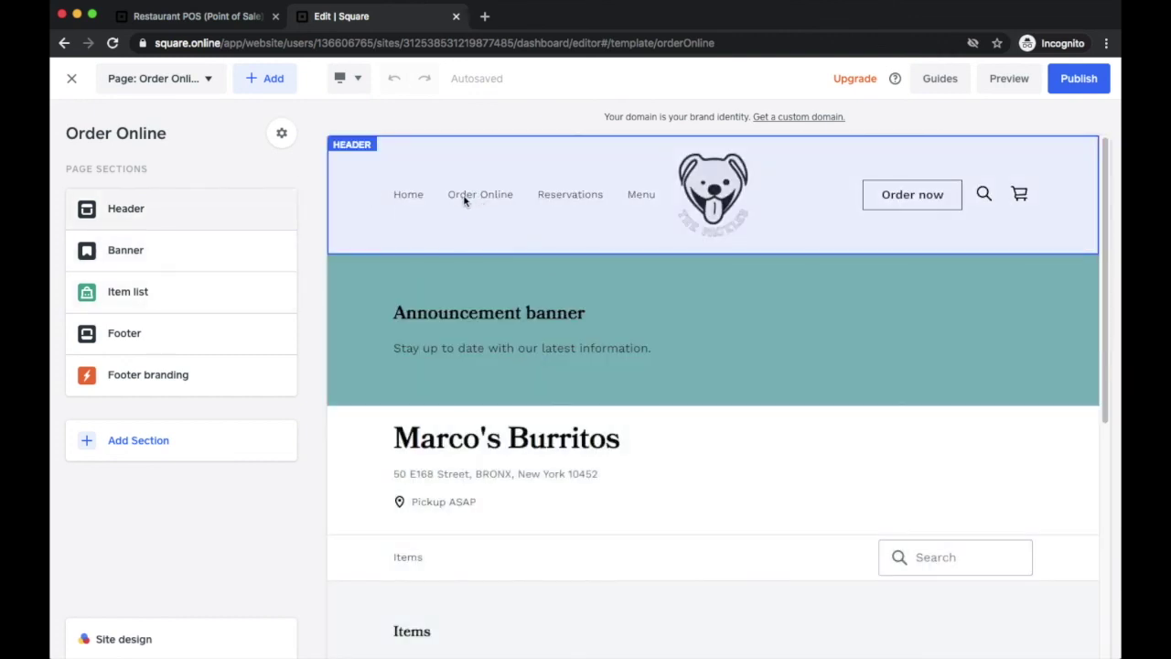
scroll(536, 290, "down", 5)
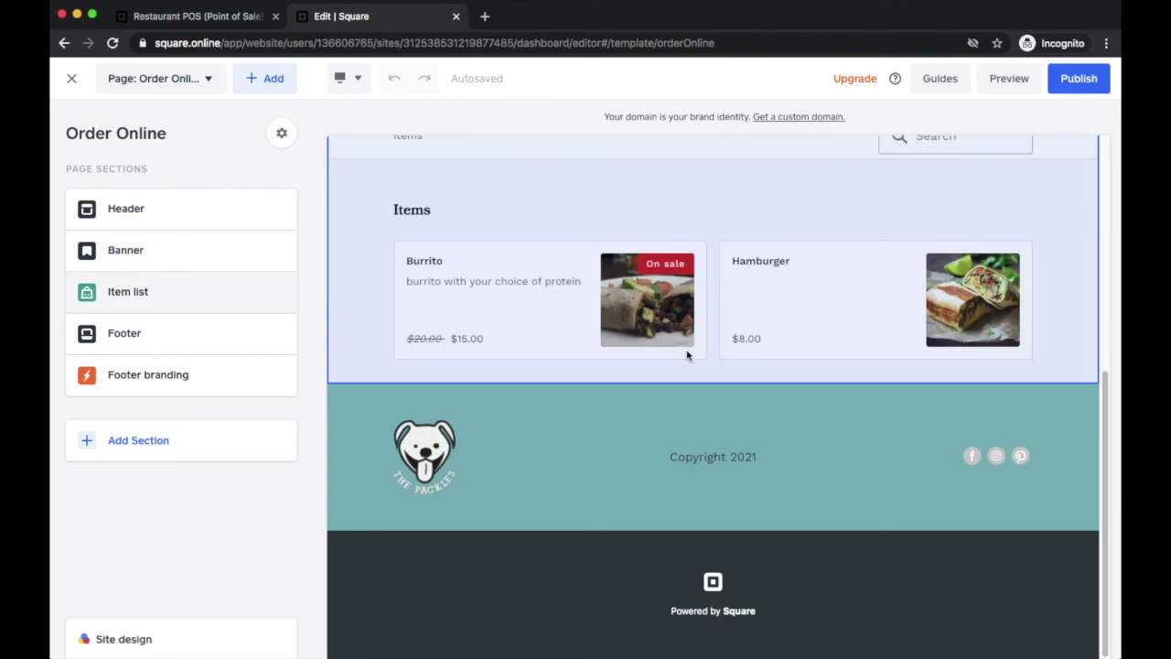
scroll(695, 347, "up", 3)
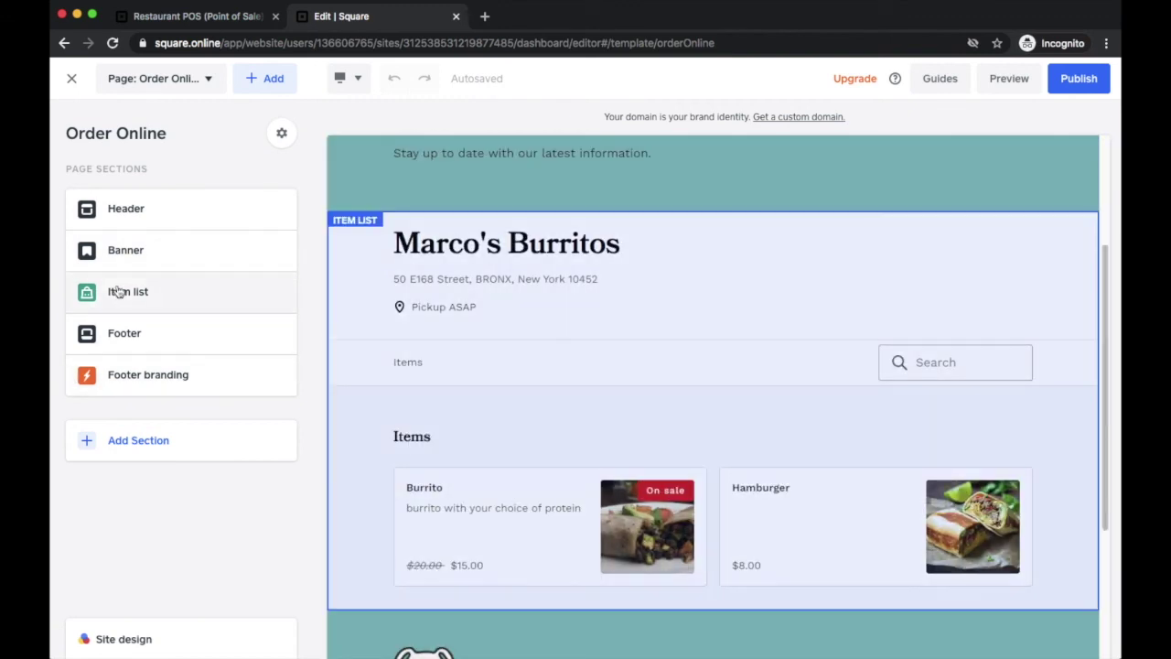
Set the Order Online page's item list to 1 column on desktop in its layout and color settings
left_click(116, 291)
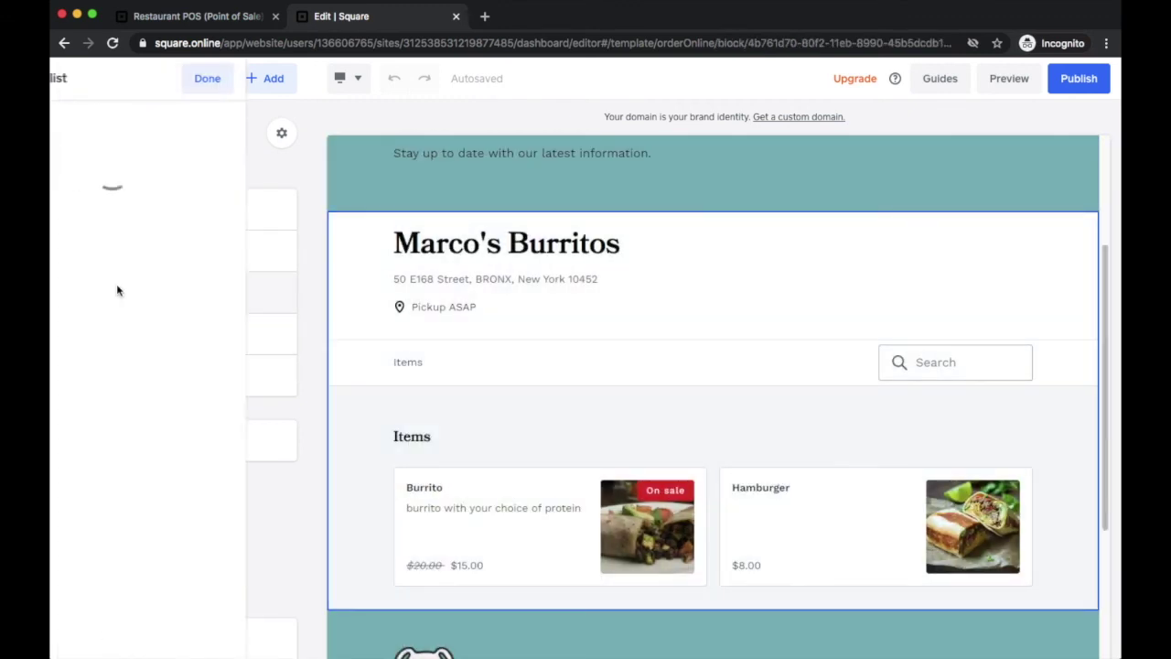
scroll(131, 384, "down", 2)
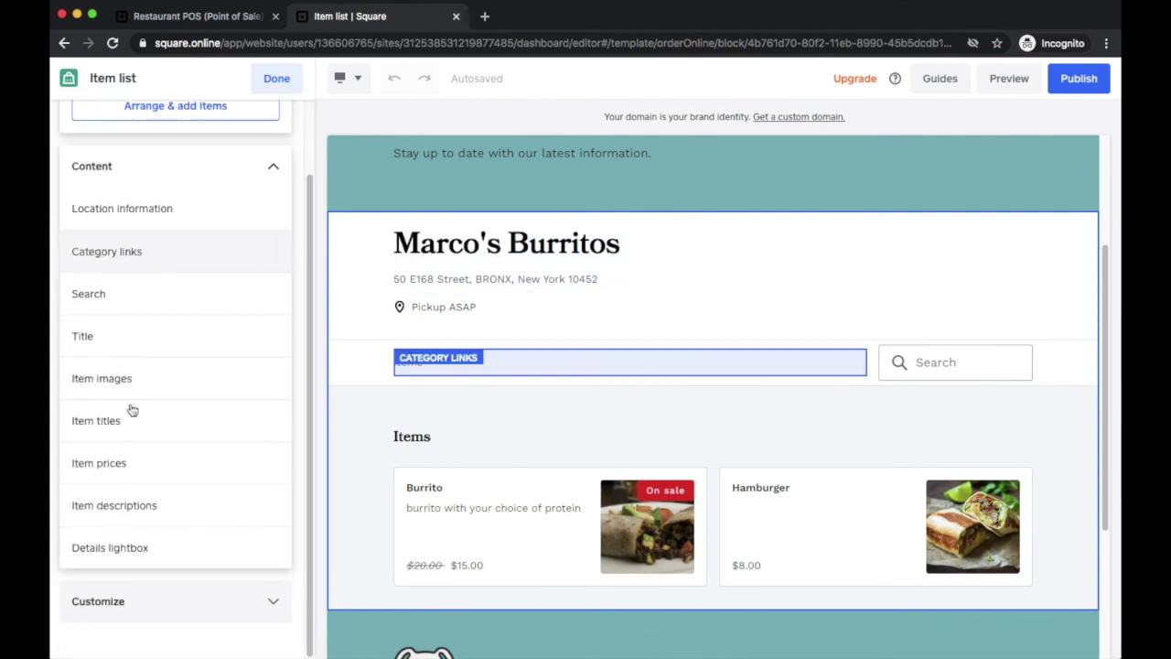
left_click(99, 608)
scroll(91, 601, "down", 2)
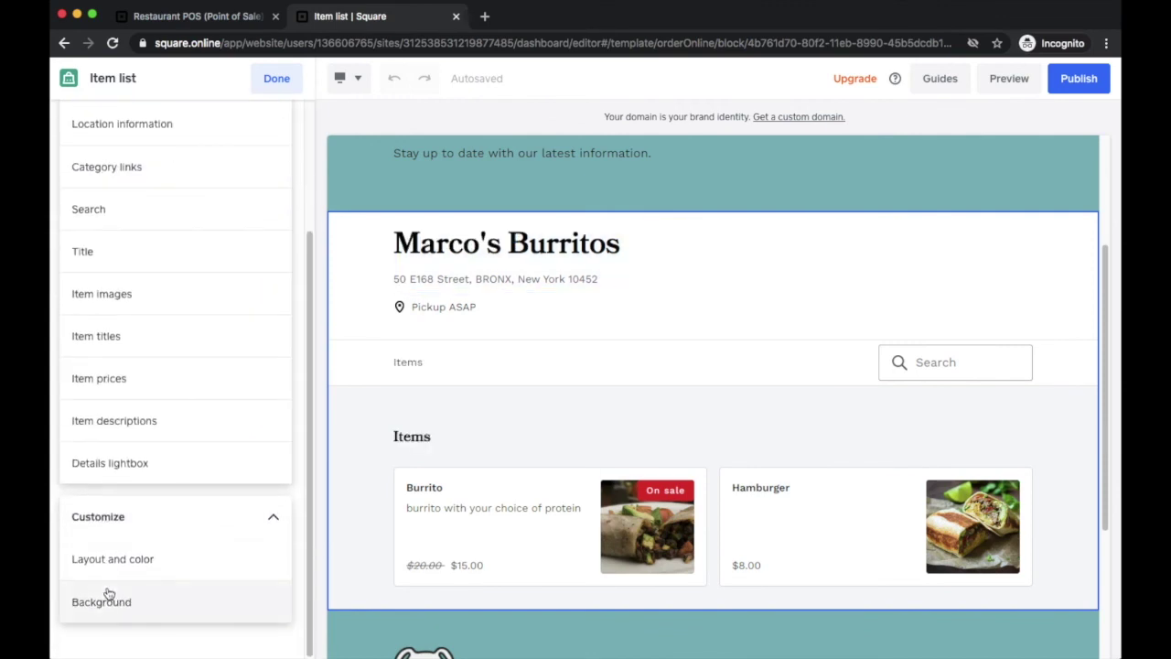
left_click(119, 575)
left_click(165, 454)
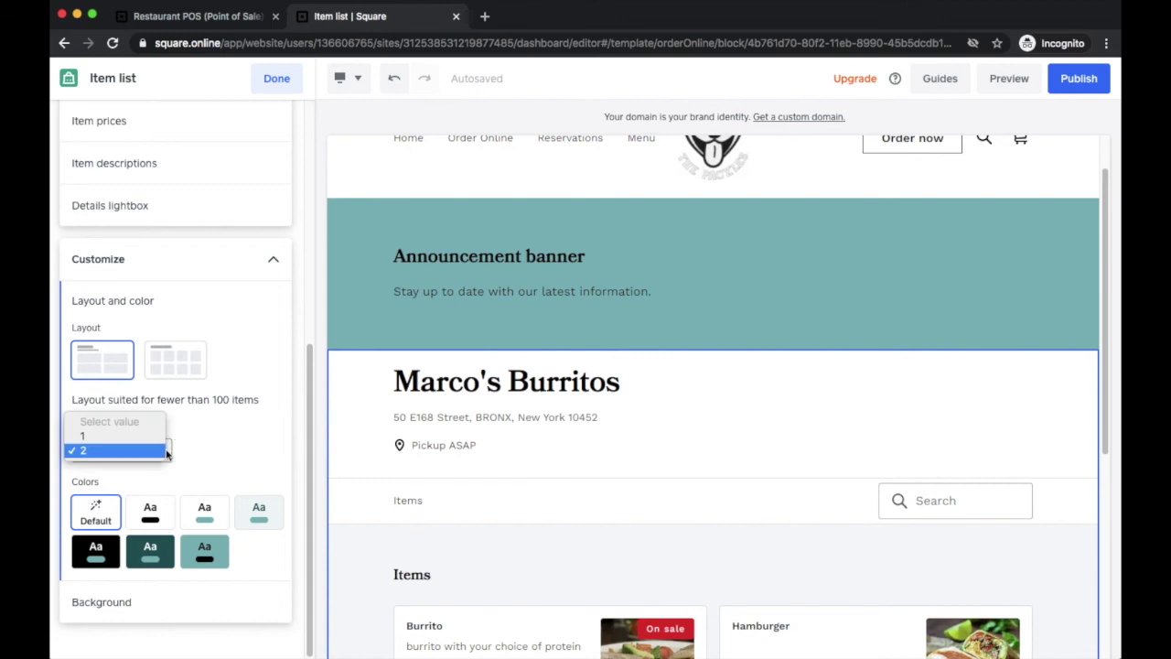
left_click(156, 431)
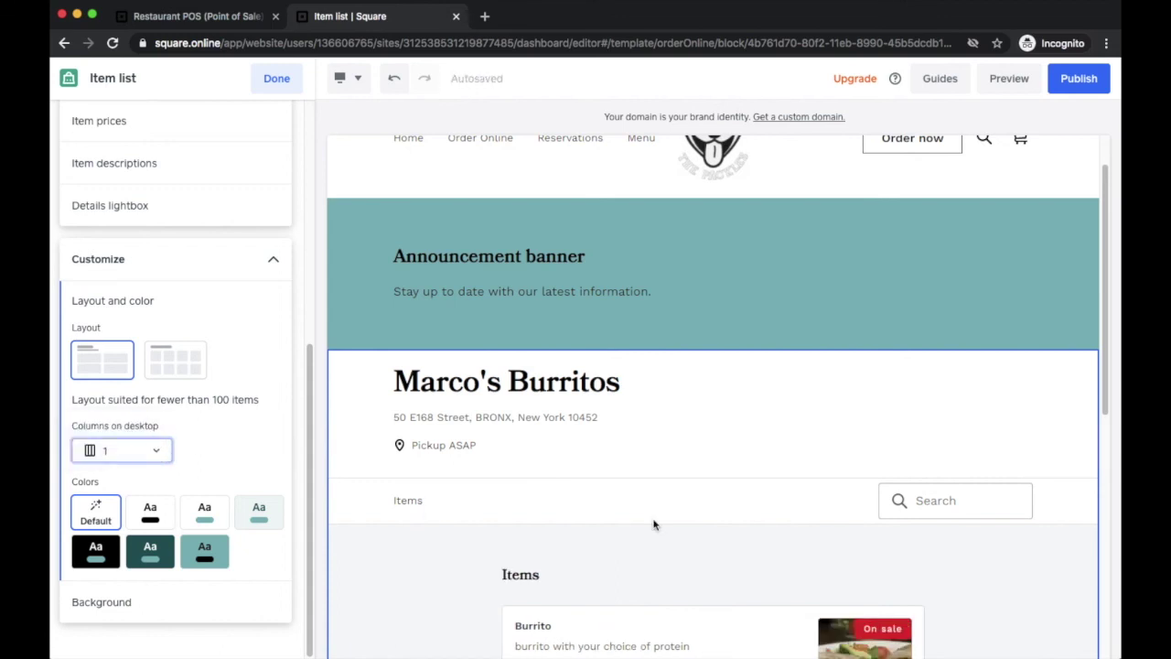
scroll(651, 523, "down", 4)
scroll(586, 373, "up", 3)
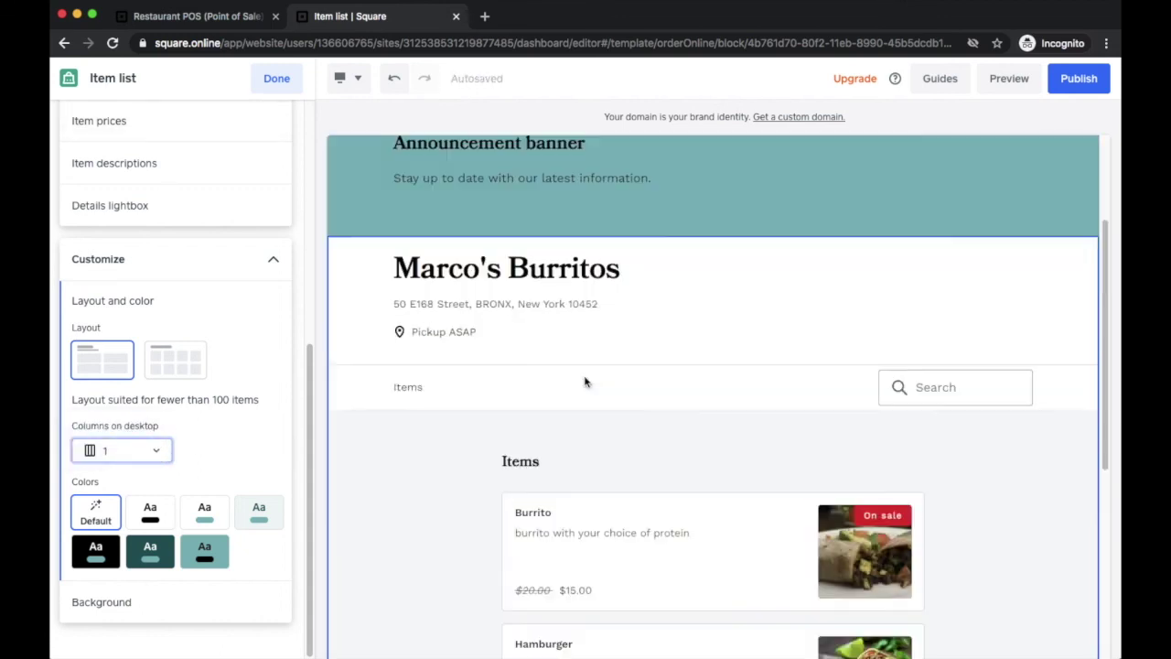
scroll(586, 381, "up", 3)
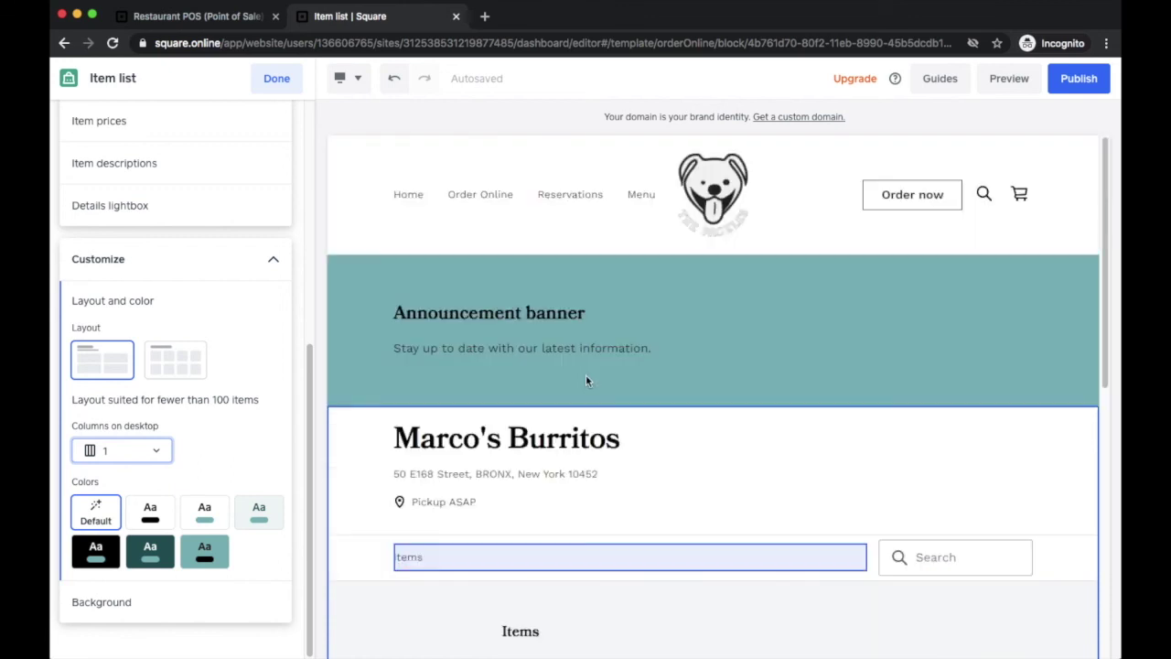
Change the announcement banner's description to "Stay up to date with our latest information at my restaurant."
left_click(586, 381)
left_click(445, 253)
left_click(470, 364)
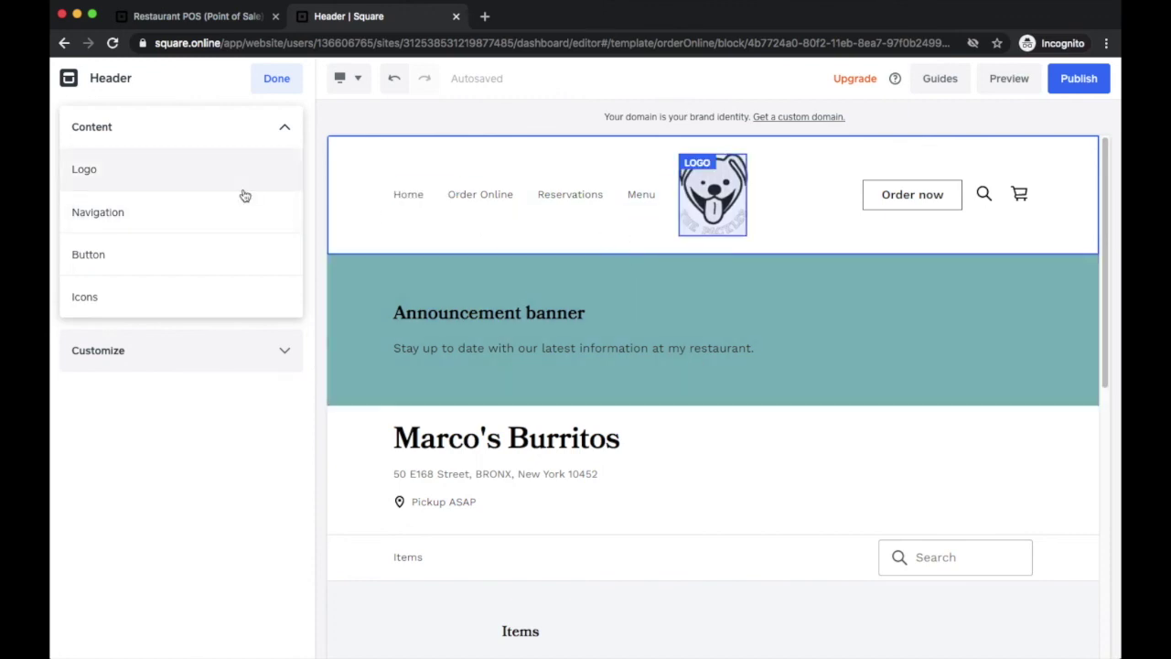
Switch the header logo from the image to the text name Marco's Burritos
left_click(228, 162)
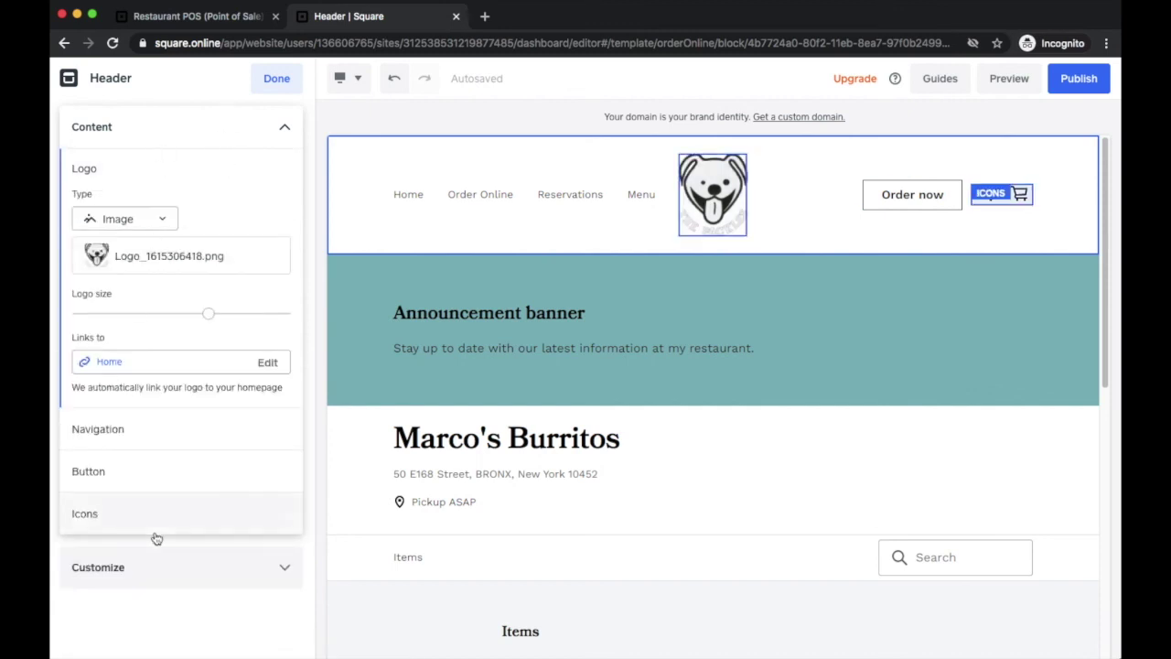
left_click(162, 218)
left_click(157, 204)
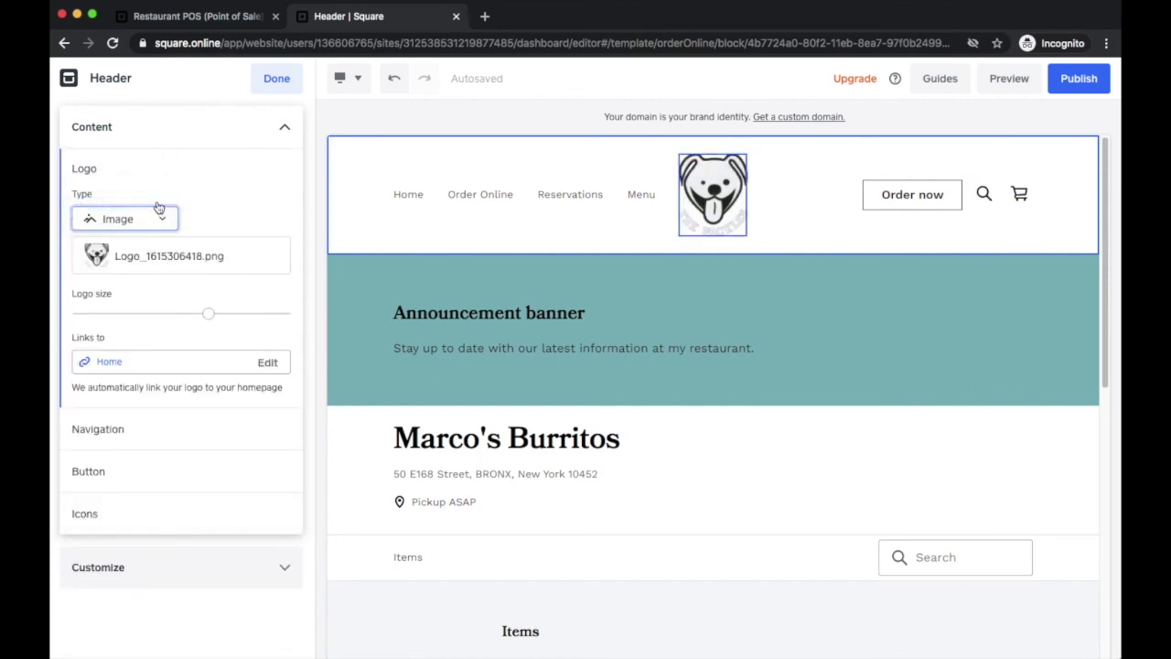
Hide the header's Order now button and show it again
left_click(94, 383)
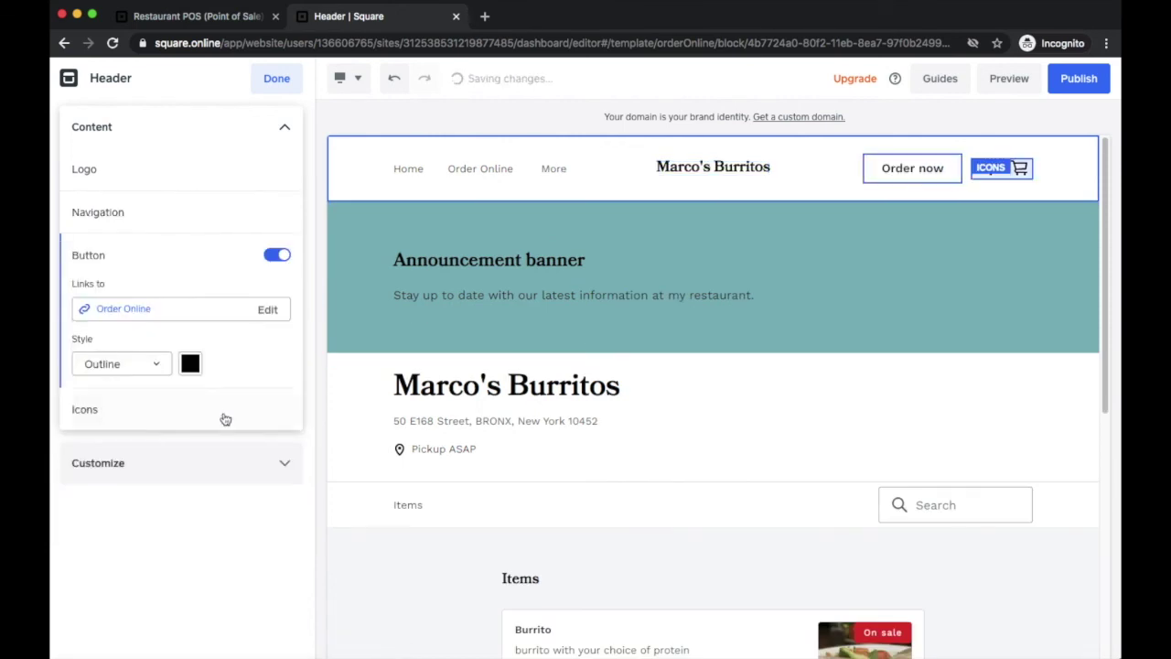
left_click(275, 256)
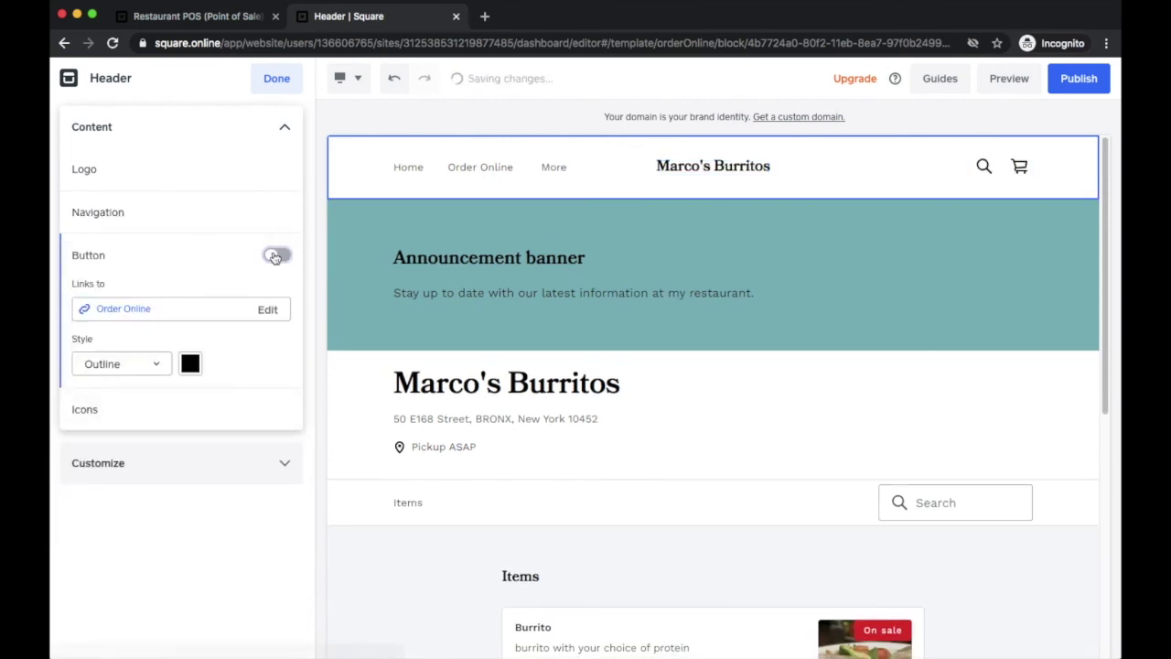
left_click(279, 255)
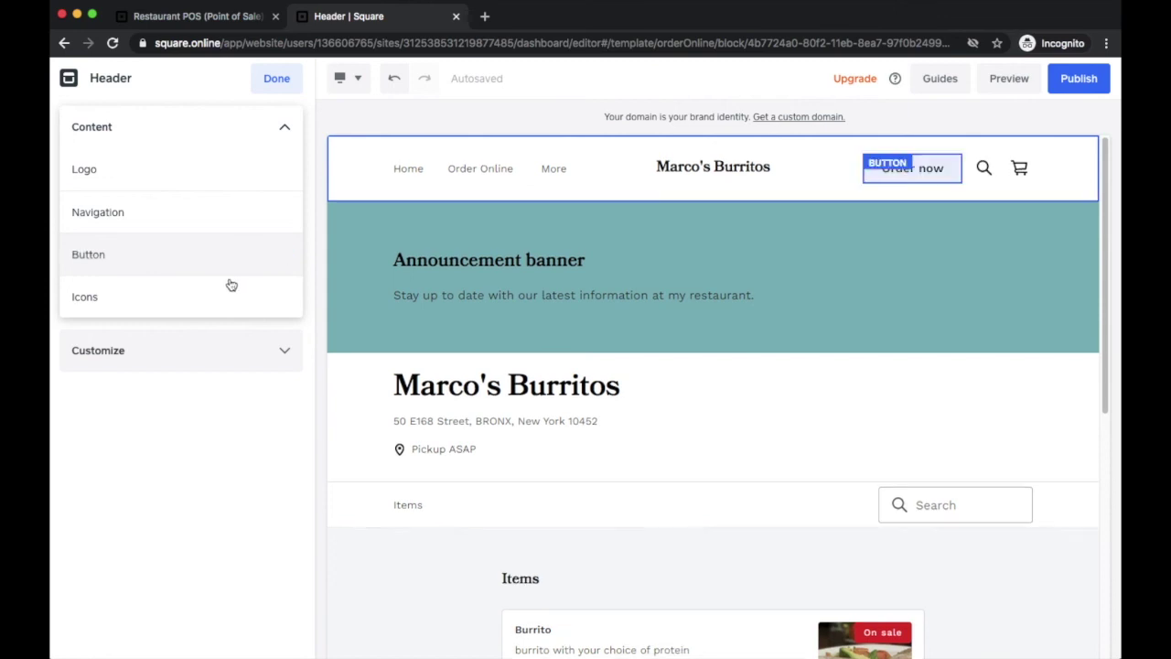
Try rearranging the Order Online and Reservations links in the header's navigation links
left_click(239, 220)
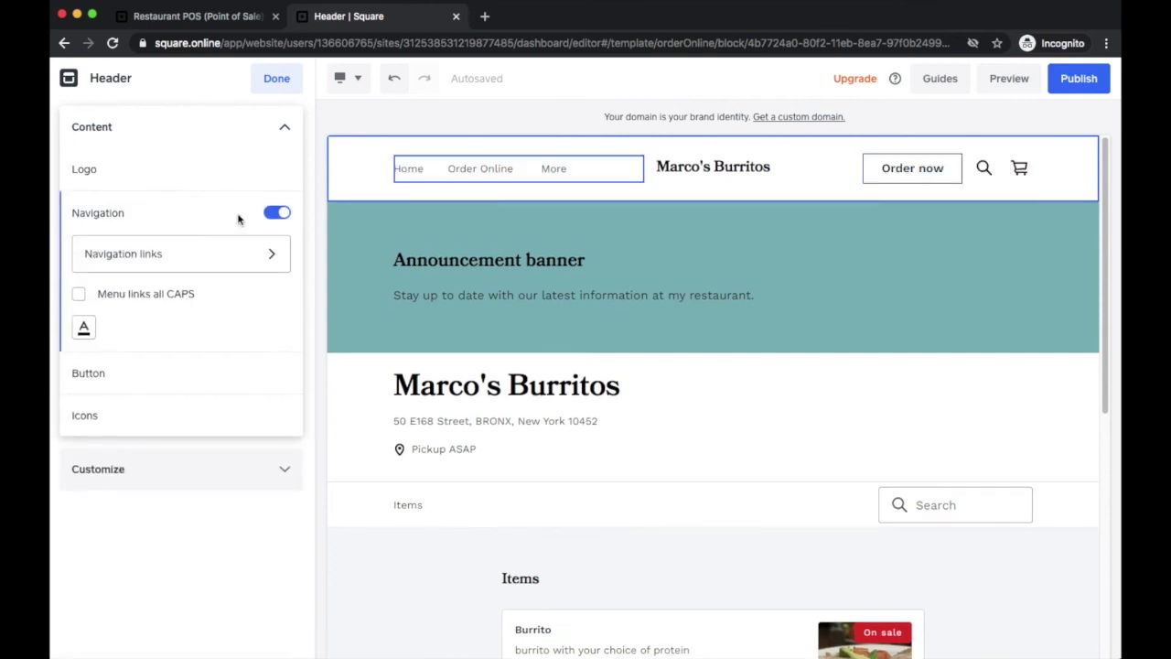
left_click(197, 261)
left_click(76, 202)
left_click_drag(78, 235, 84, 198)
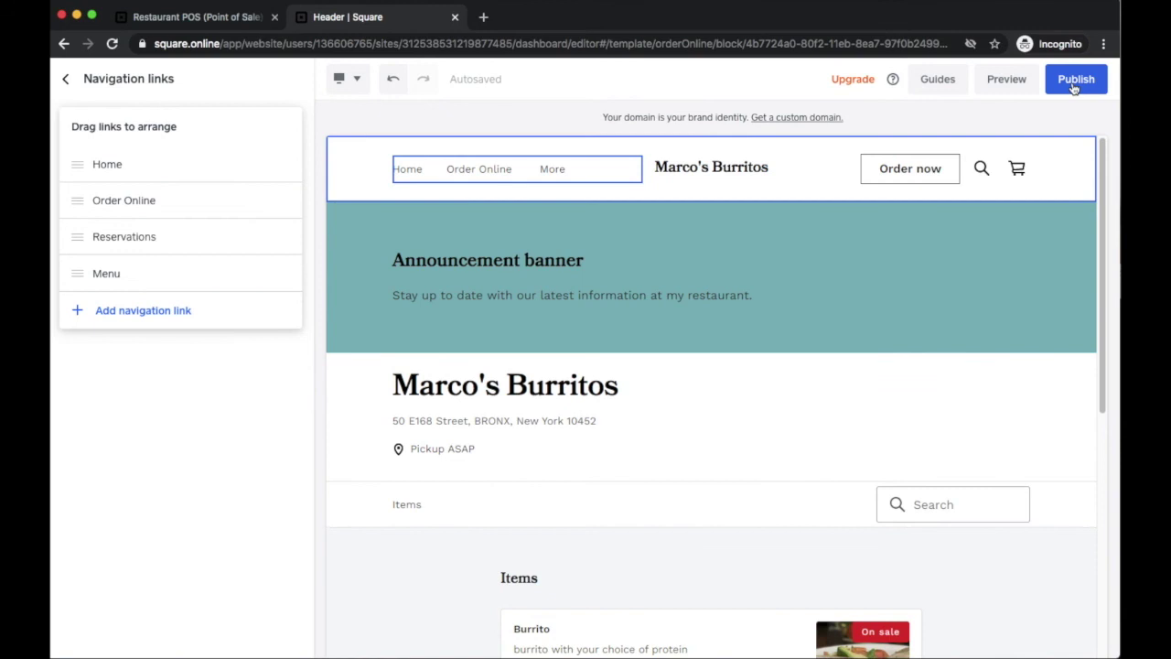
Publish the site
left_click(1075, 83)
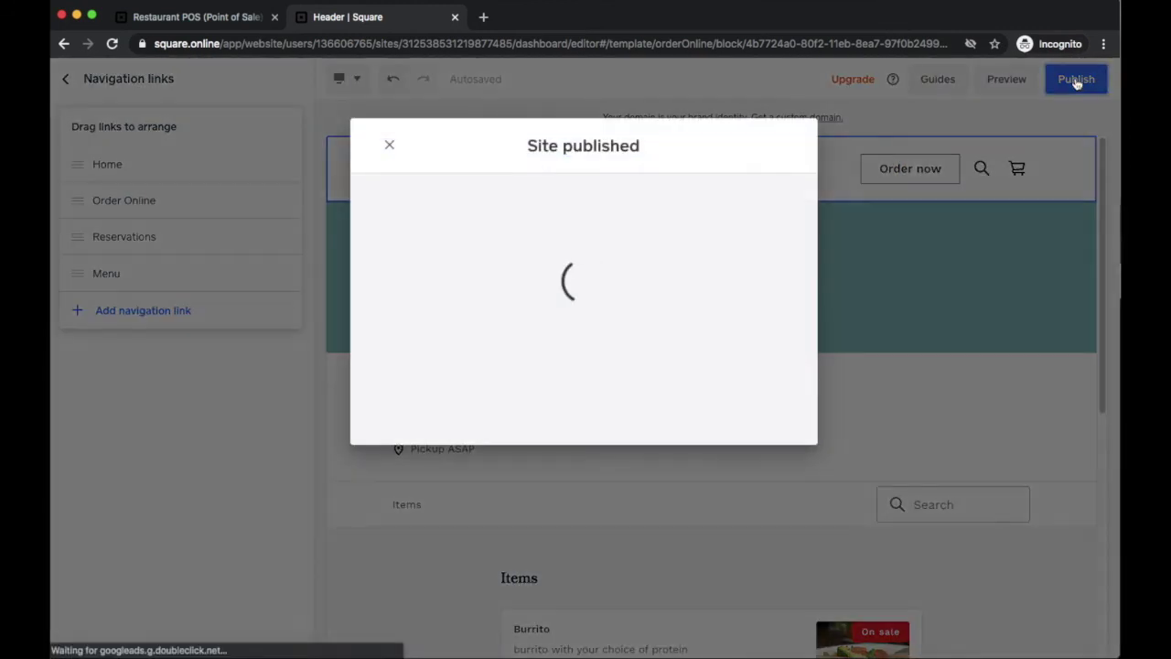